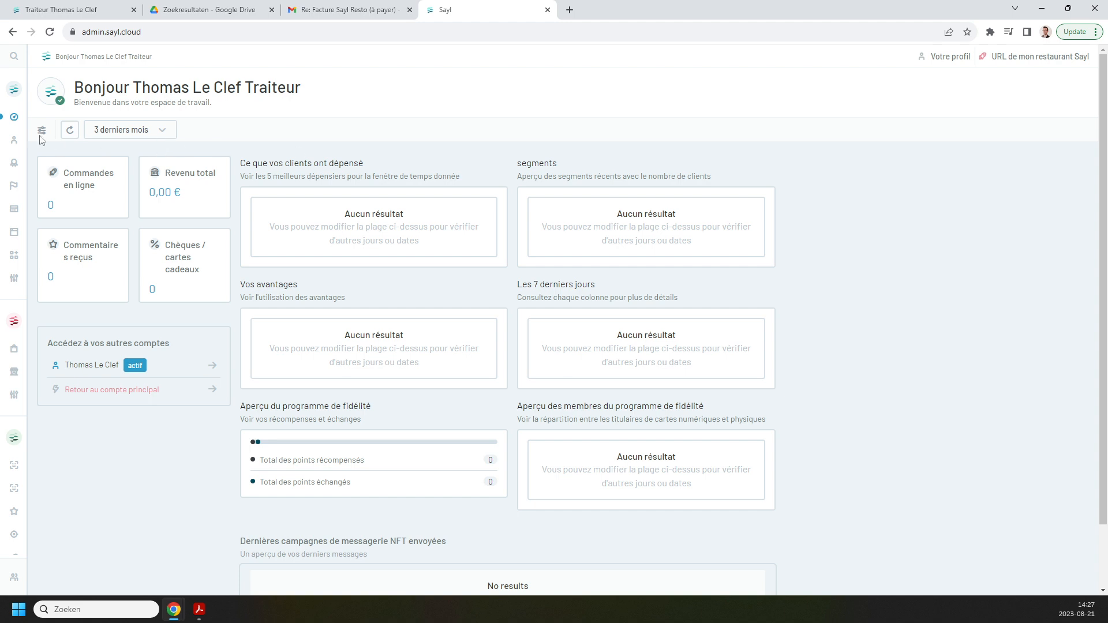
# Open the default VAT rate and set its click-and-collect and delivery rates to 6%
pyautogui.moveTo(3, 141)
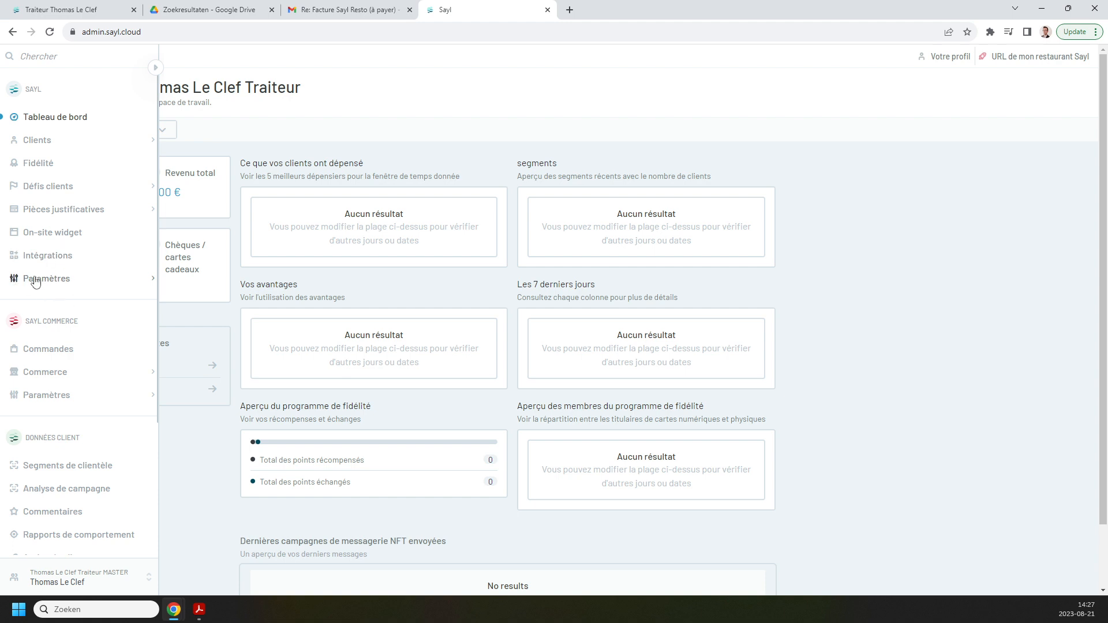
pyautogui.click(59, 287)
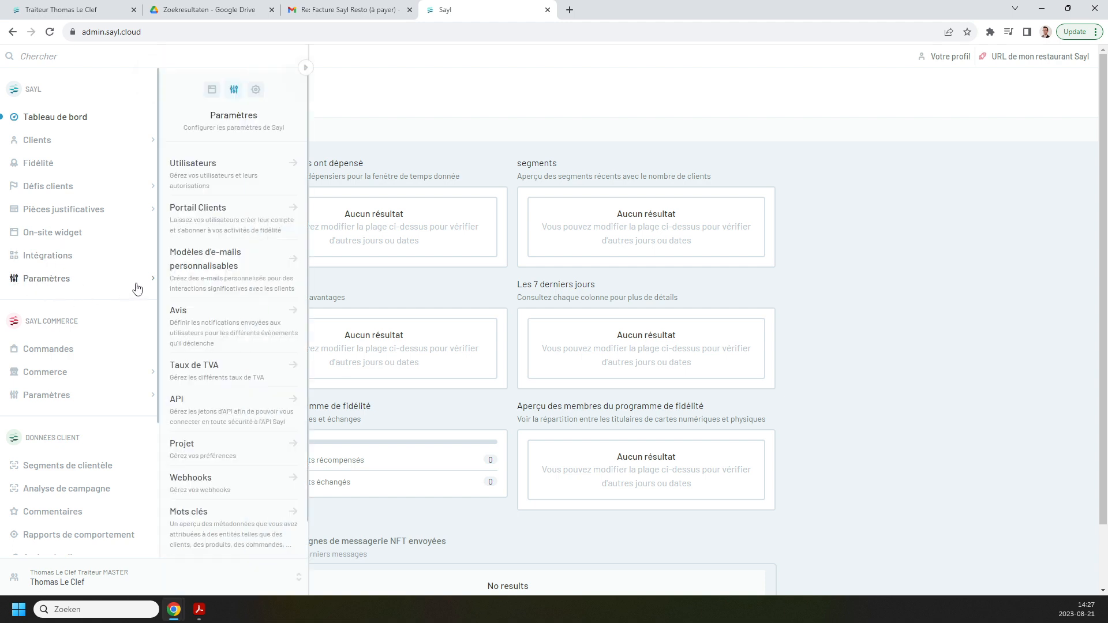
pyautogui.click(194, 370)
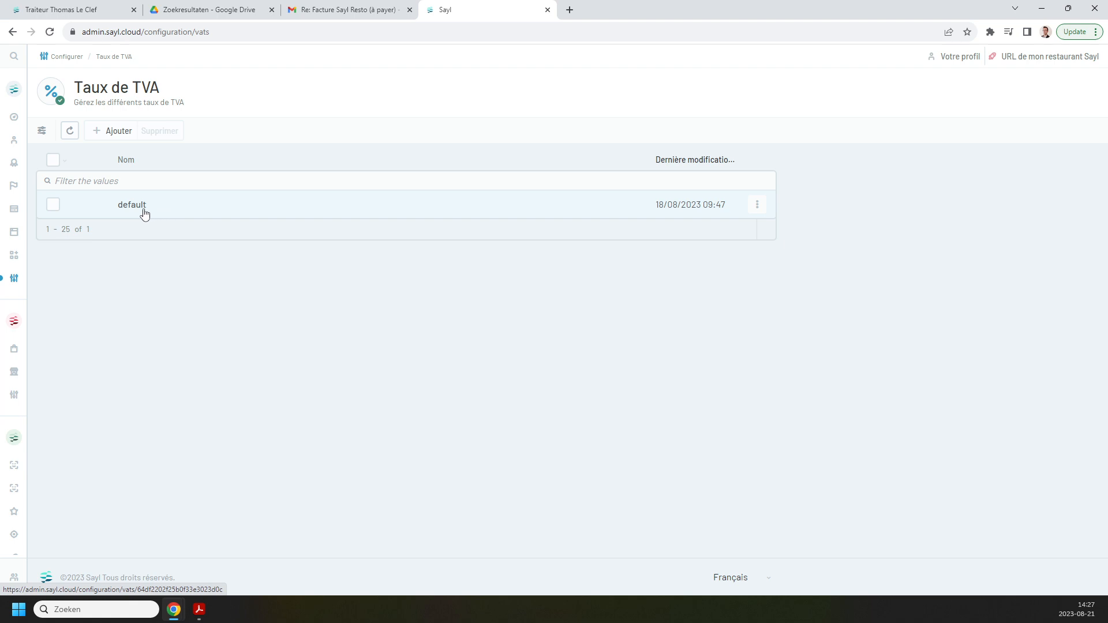
pyautogui.click(167, 213)
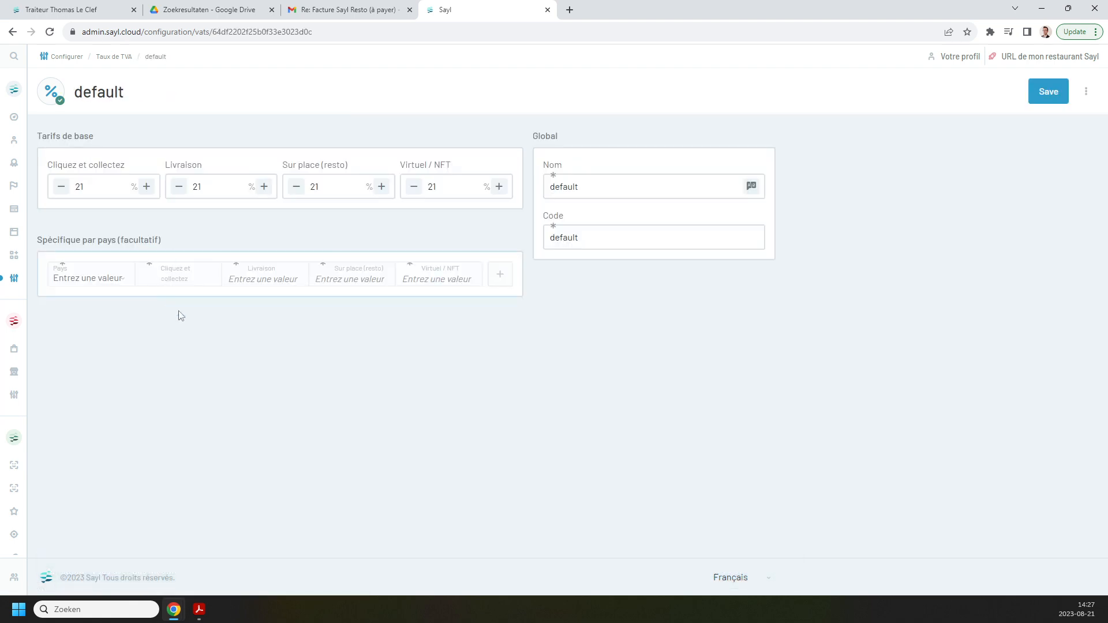
pyautogui.doubleClick(103, 187)
pyautogui.write('6')
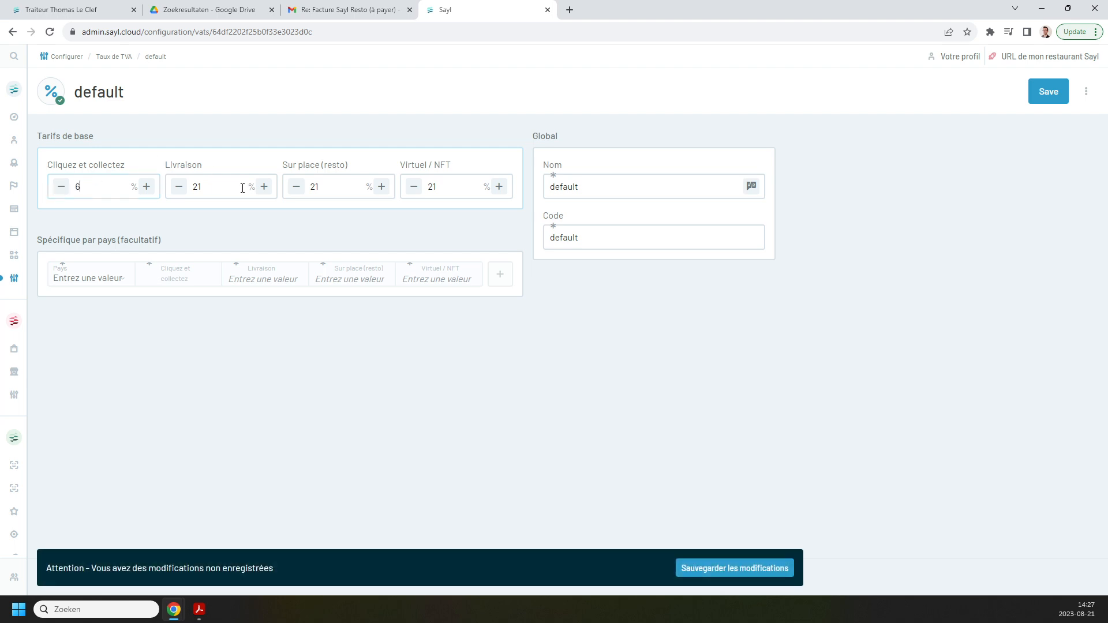
pyautogui.doubleClick(196, 187)
pyautogui.write('6')
# Rename the VAT rate to 6-6-21, set its code to 6pct, and save the changes
pyautogui.moveTo(581, 187); pyautogui.dragTo(538, 181)
pyautogui.press('BackSpace')
pyautogui.press('BackSpace')
pyautogui.write('6-')
pyautogui.moveTo(624, 233); pyautogui.dragTo(518, 241)
pyautogui.write('6')
pyautogui.click(717, 568)
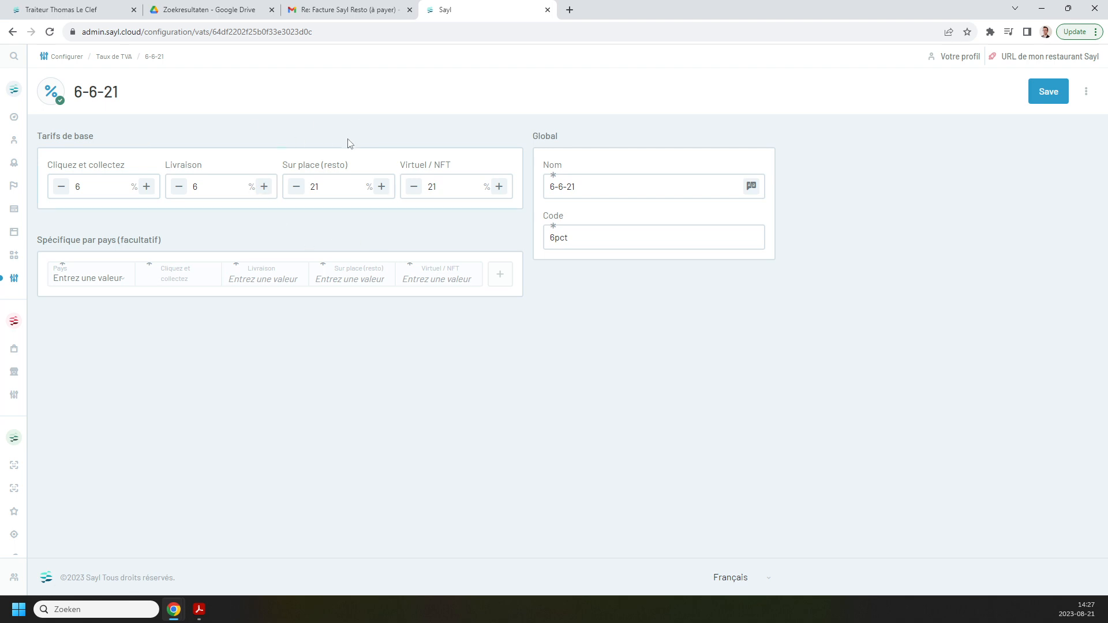
# Add a new VAT rate with 12% for click-and-collect and 12% for delivery
pyautogui.moveTo(35, 280)
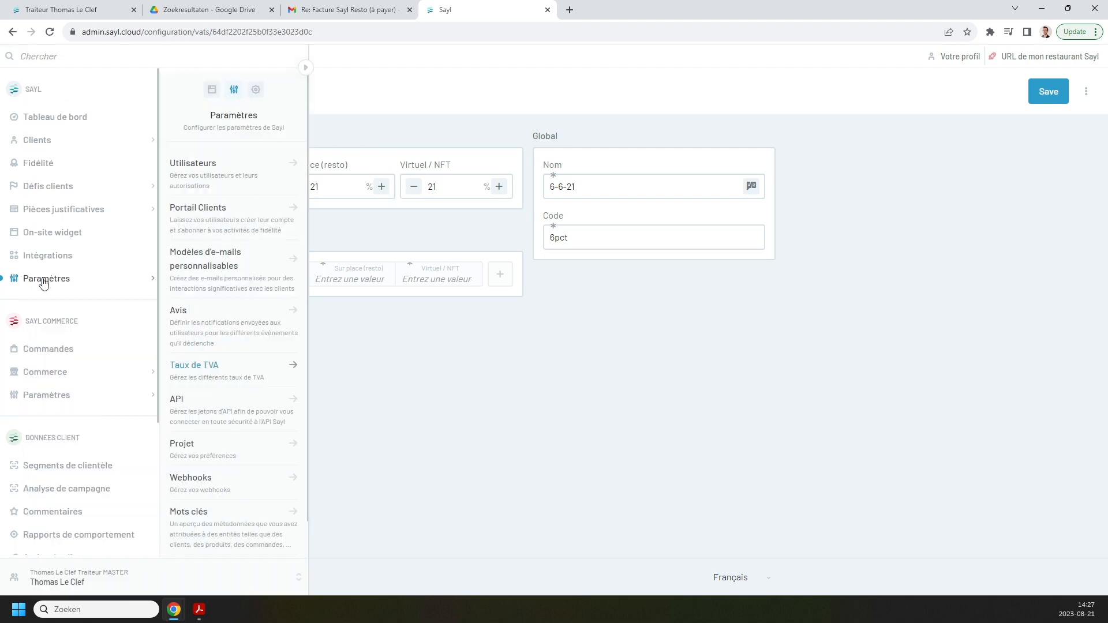
pyautogui.click(244, 383)
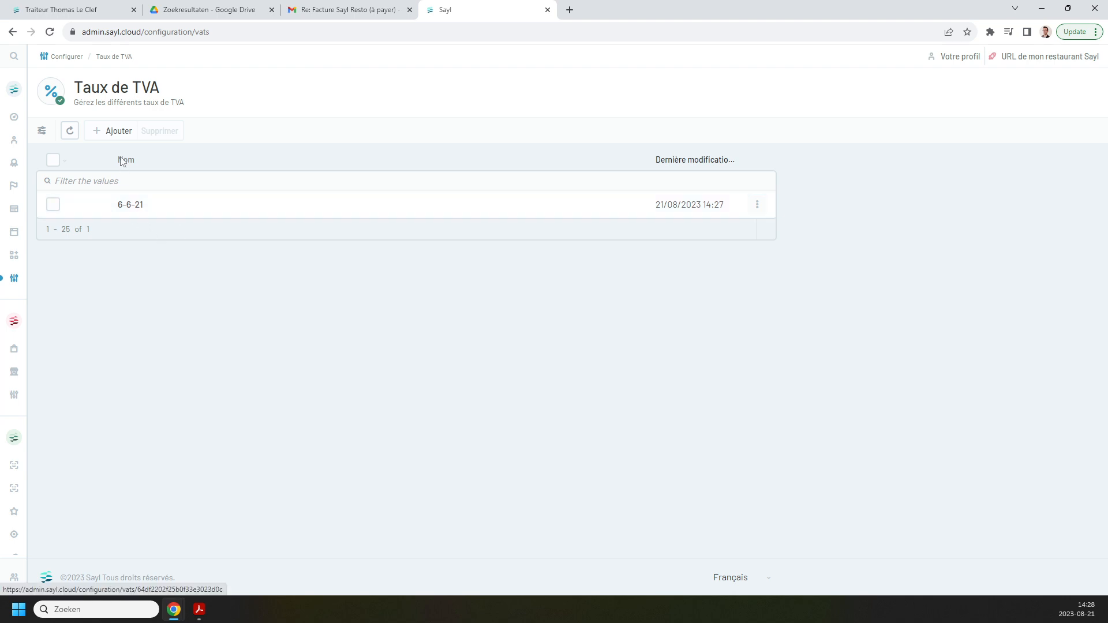
pyautogui.click(119, 137)
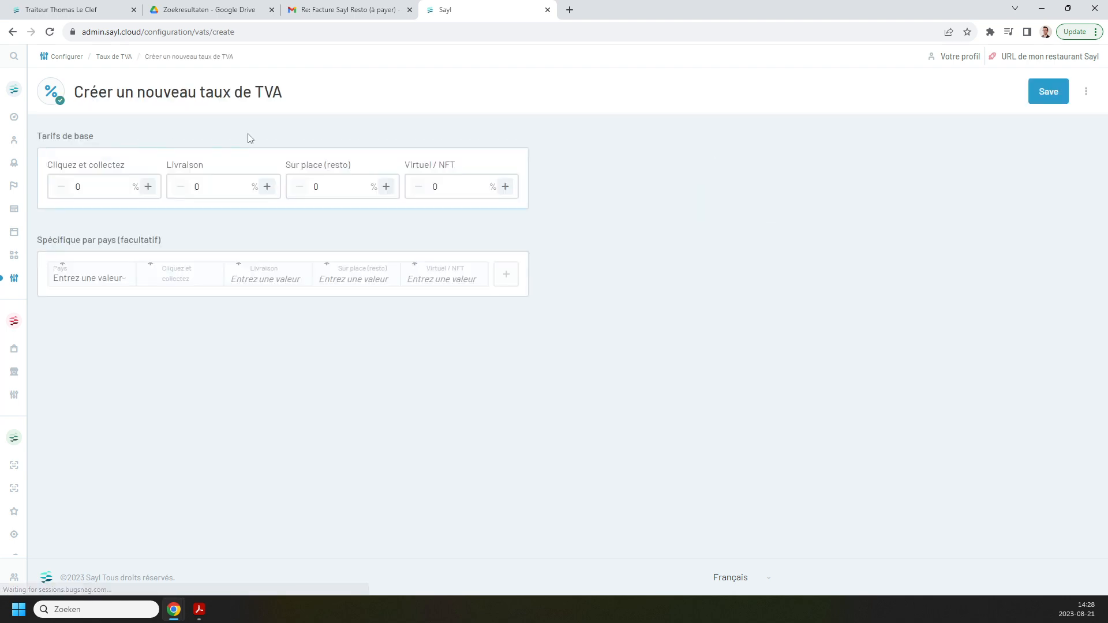
pyautogui.doubleClick(95, 182)
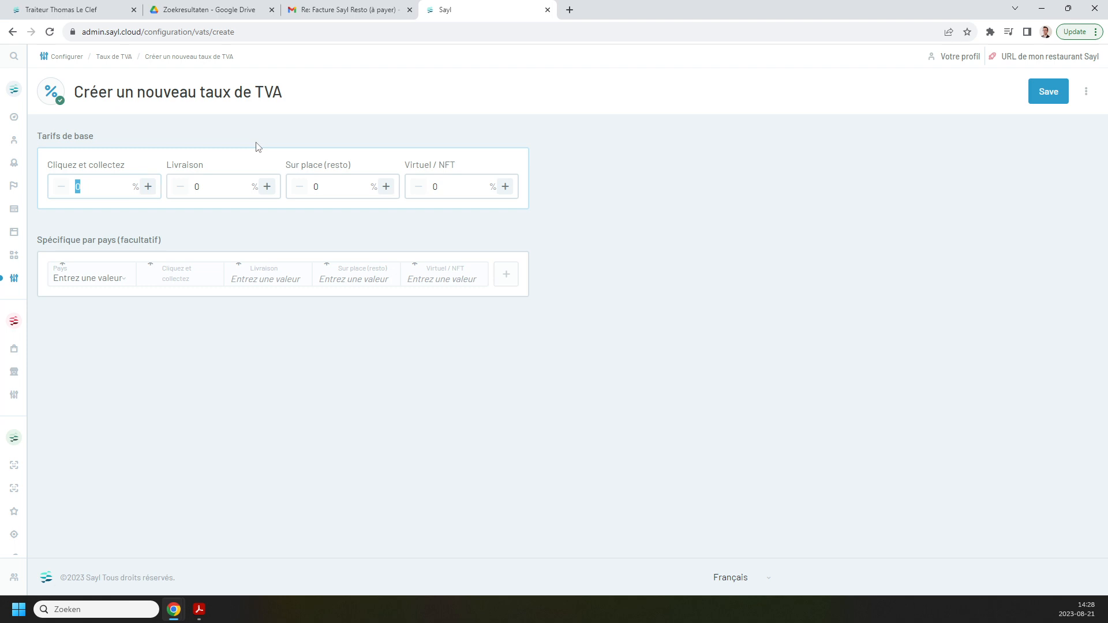
pyautogui.write('12')
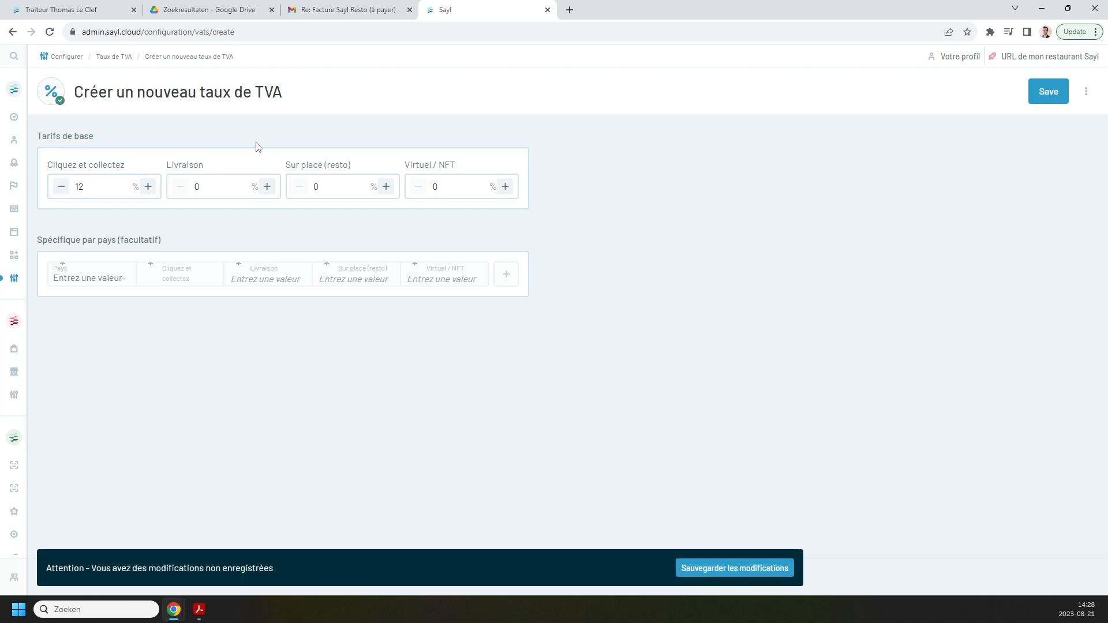
pyautogui.press('Tab')
pyautogui.press('Tab')
pyautogui.write('12')
# Set the new VAT rate's on-site (Sur place) value to 21% and save it
pyautogui.press('Tab')
pyautogui.press('Tab')
pyautogui.write('2')
pyautogui.press('Tab')
pyautogui.click(720, 567)
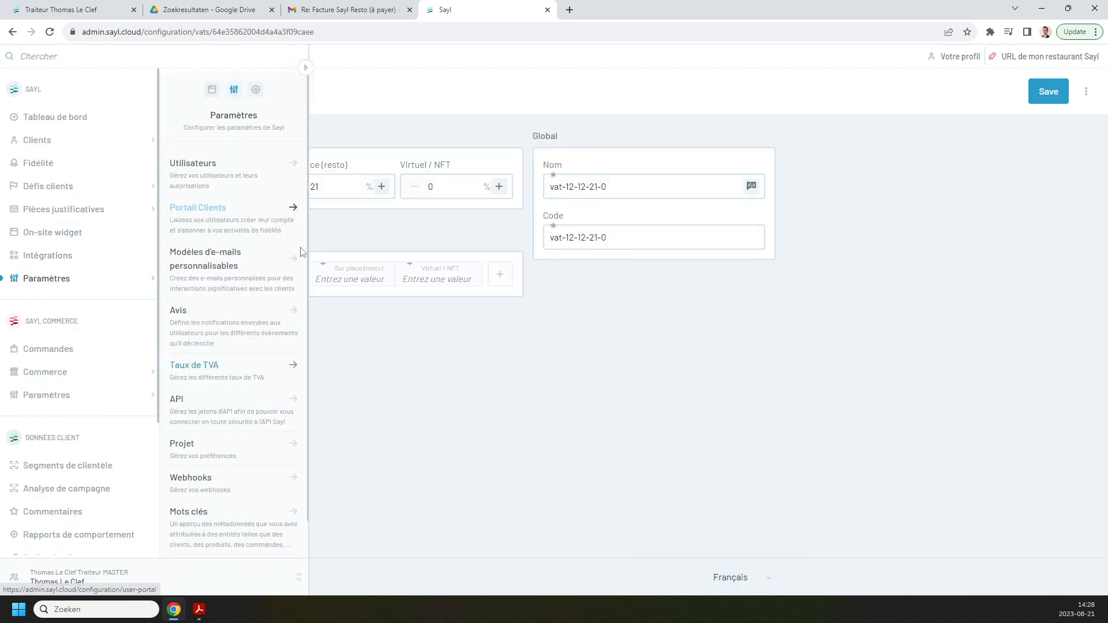
# Return to the VAT rate list and open the 6-6-21 rate to review its values
pyautogui.moveTo(12, 253)
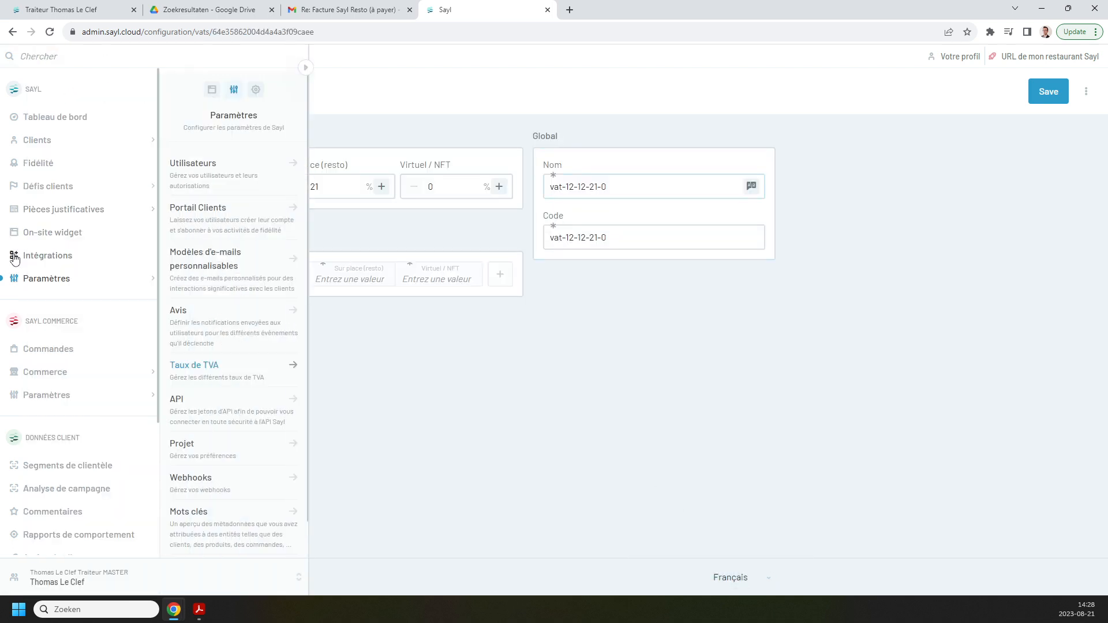
pyautogui.click(219, 373)
pyautogui.moveTo(24, 279)
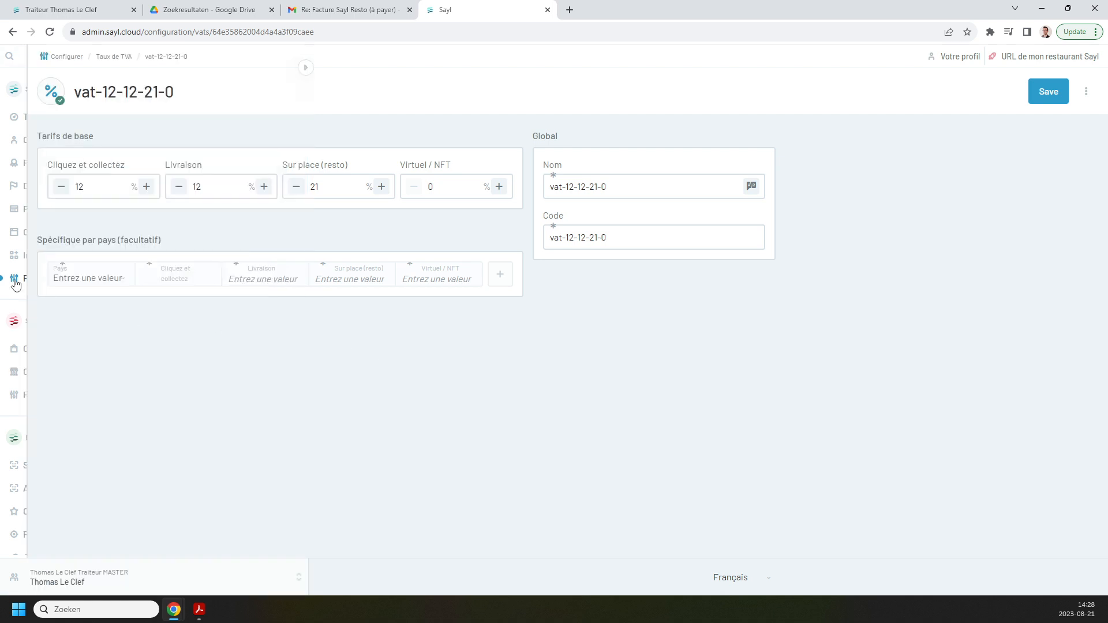
pyautogui.click(193, 363)
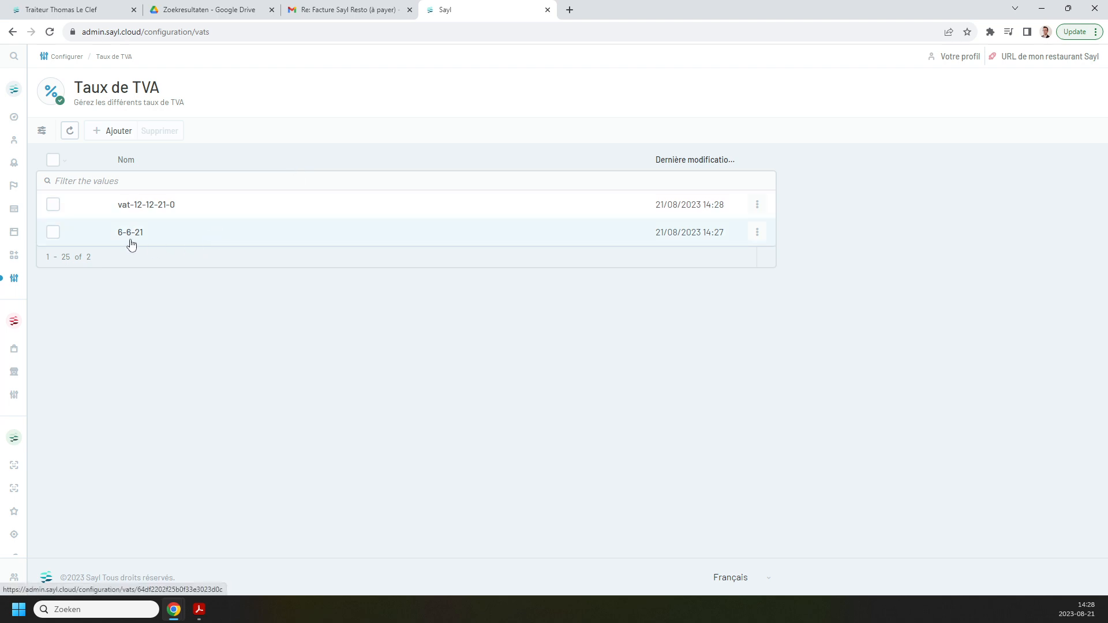
pyautogui.click(152, 242)
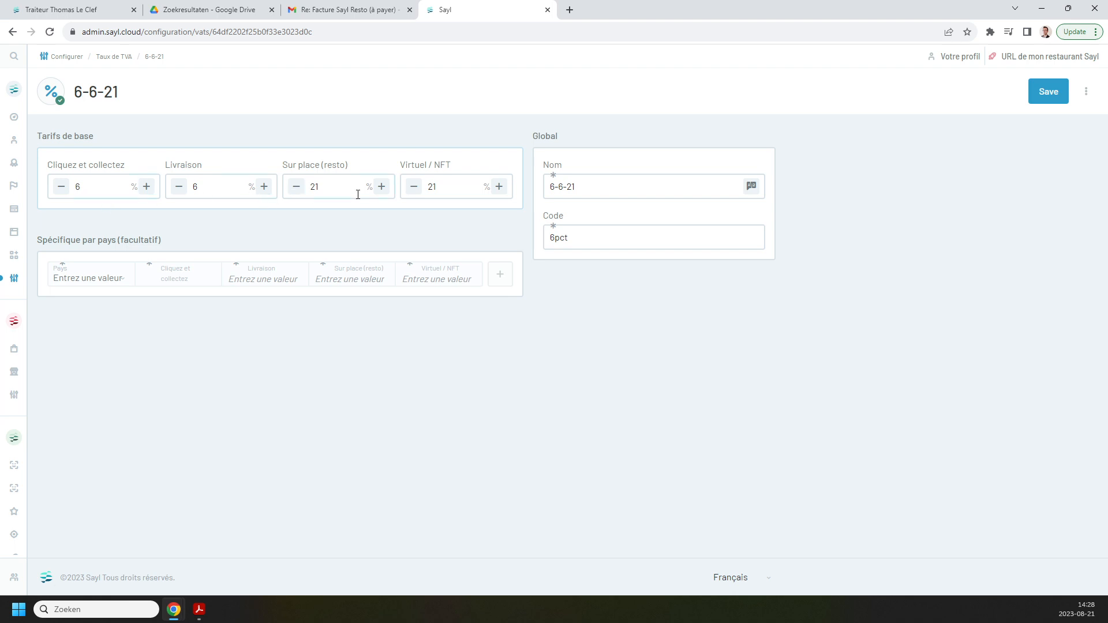
# Open the product list and start creating a new product of the Défaut type
pyautogui.moveTo(160, 274)
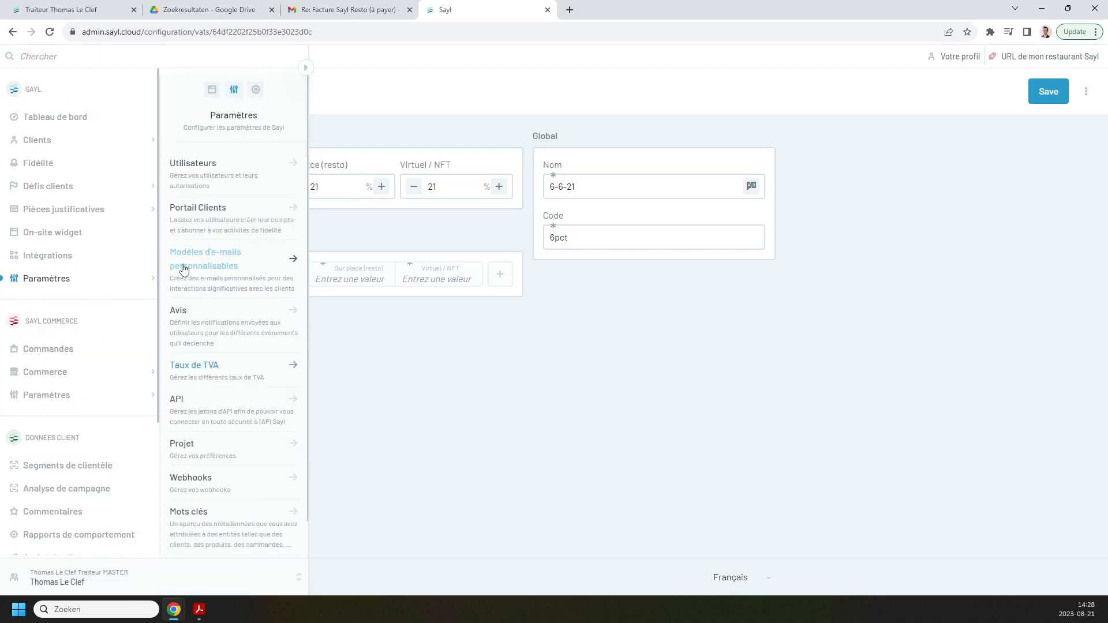
pyautogui.click(44, 378)
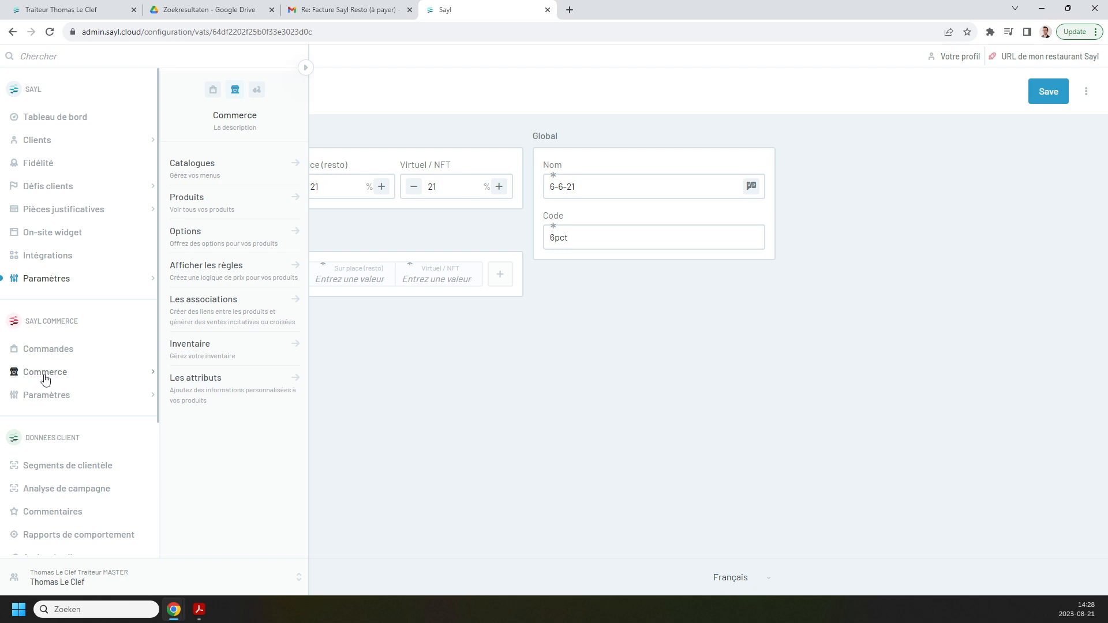
pyautogui.click(206, 215)
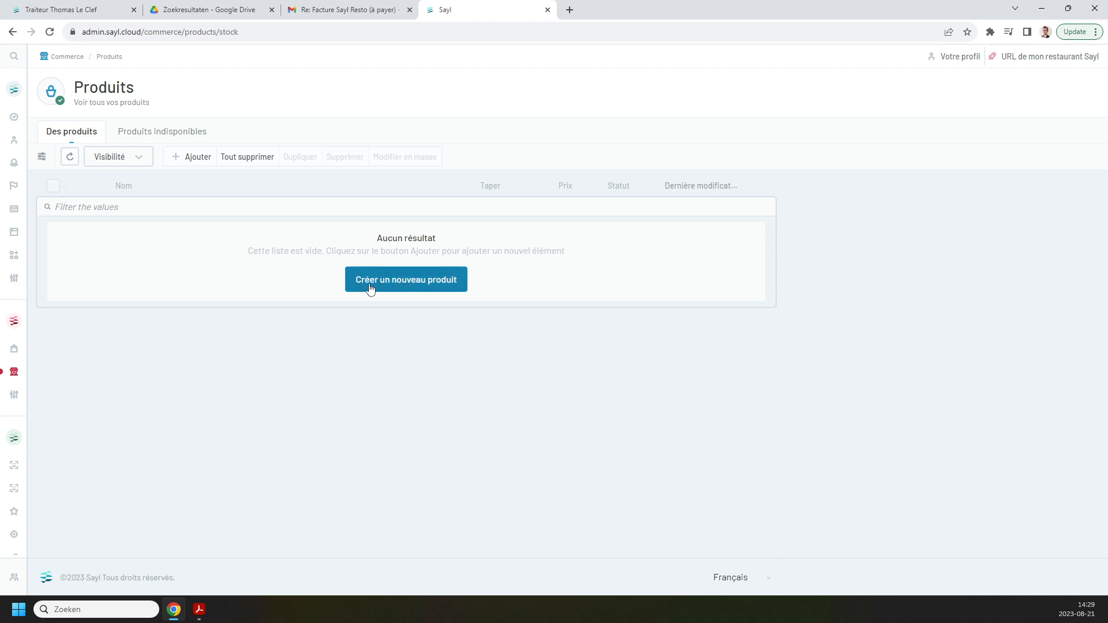
pyautogui.click(393, 288)
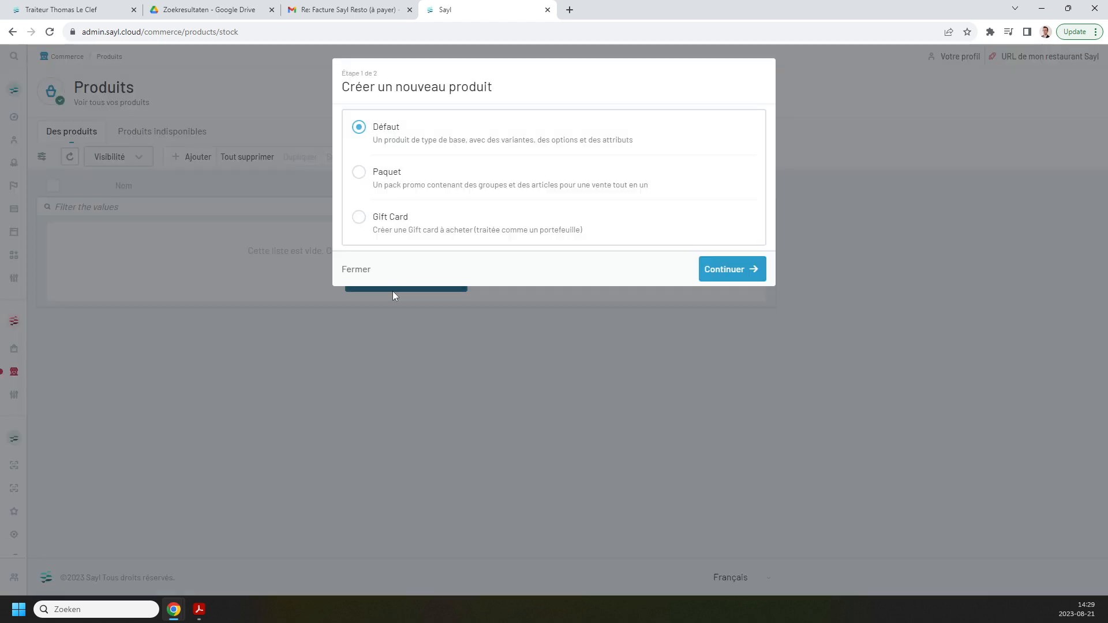
pyautogui.click(348, 283)
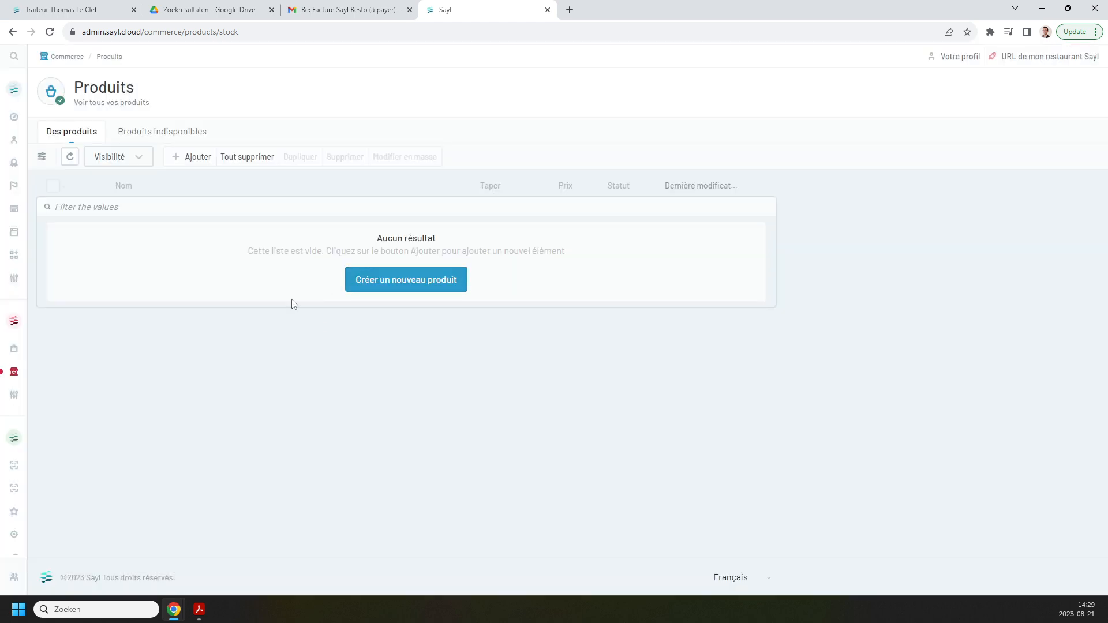
pyautogui.click(196, 158)
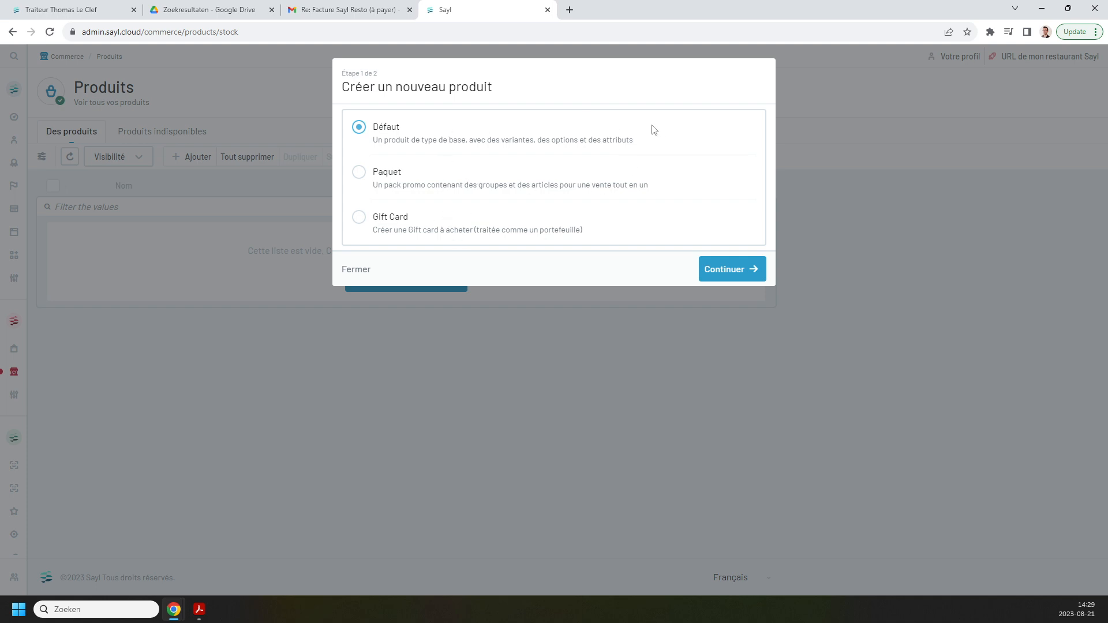
pyautogui.click(720, 277)
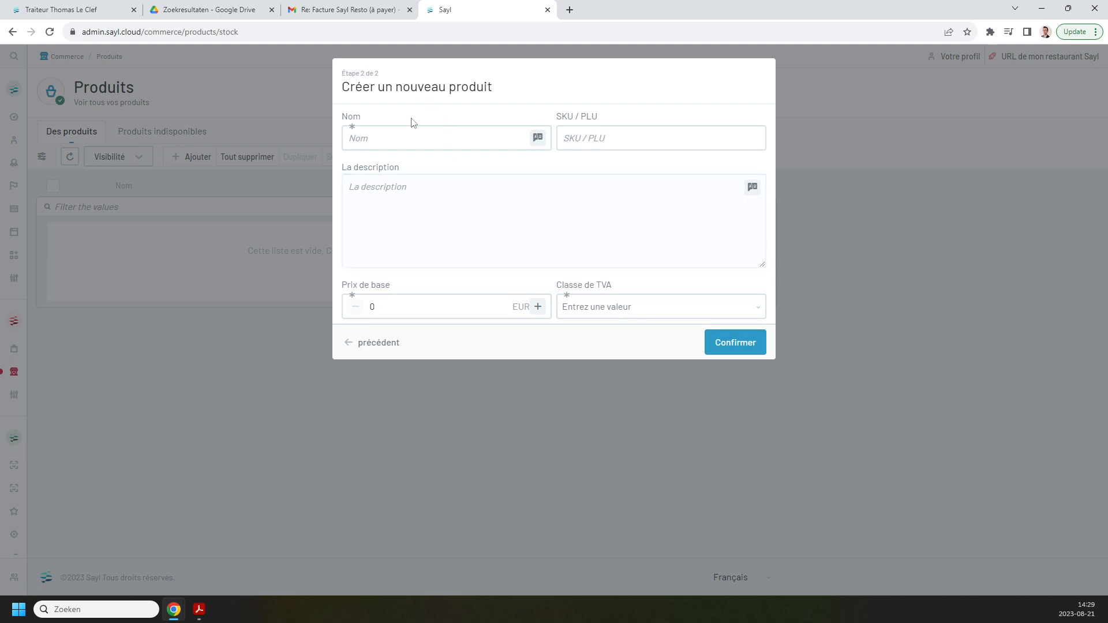
# Consult the weekly menu spreadsheet in Gmail and name the new Sayl product Bouillon de légumes, leaving its description empty
pyautogui.click(344, 10)
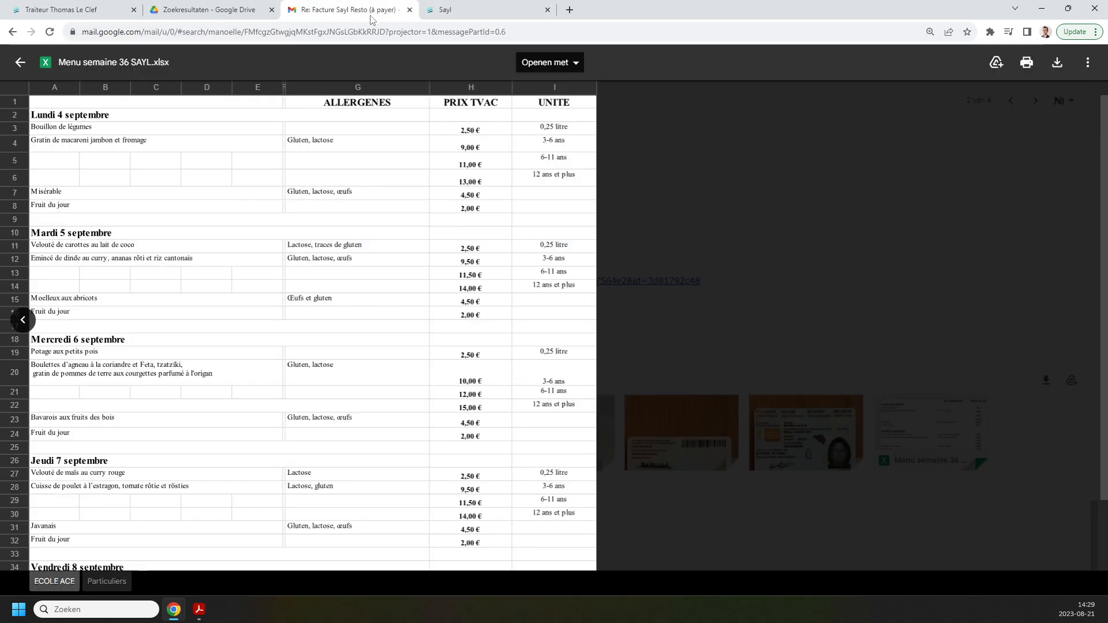
pyautogui.click(444, 10)
pyautogui.click(399, 140)
pyautogui.write('Bo')
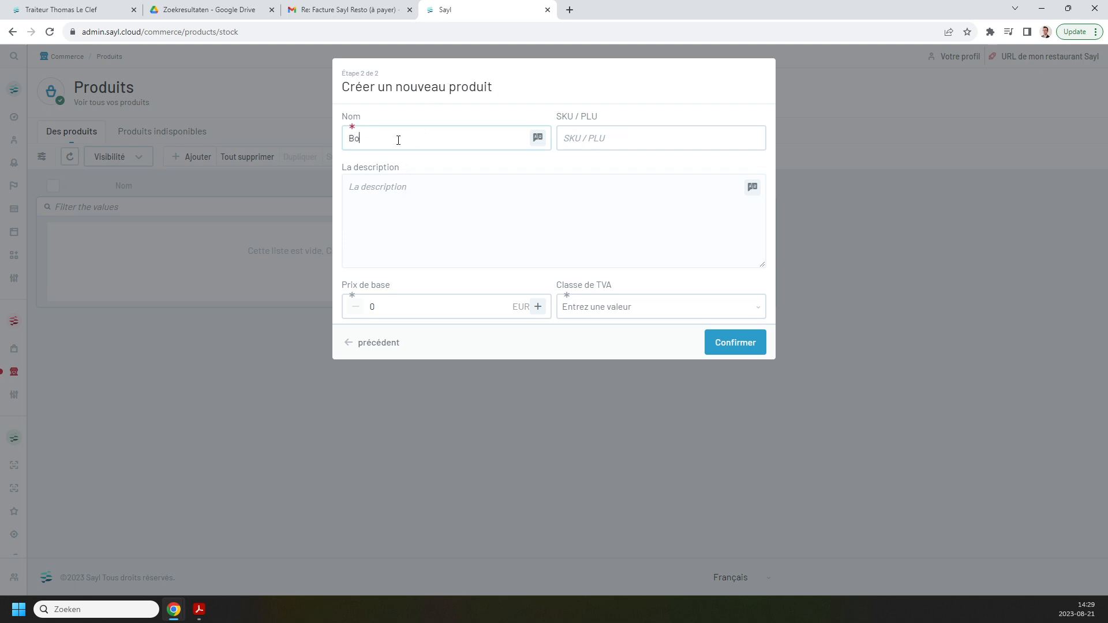
pyautogui.write('uillon de légumes')
pyautogui.press('Tab')
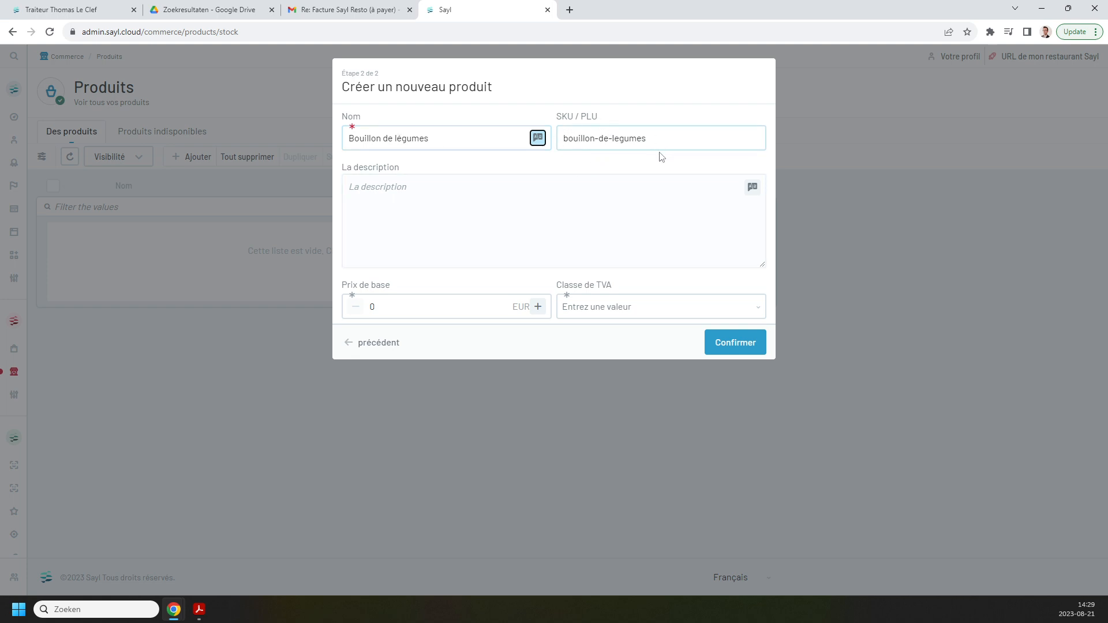
pyautogui.click(425, 217)
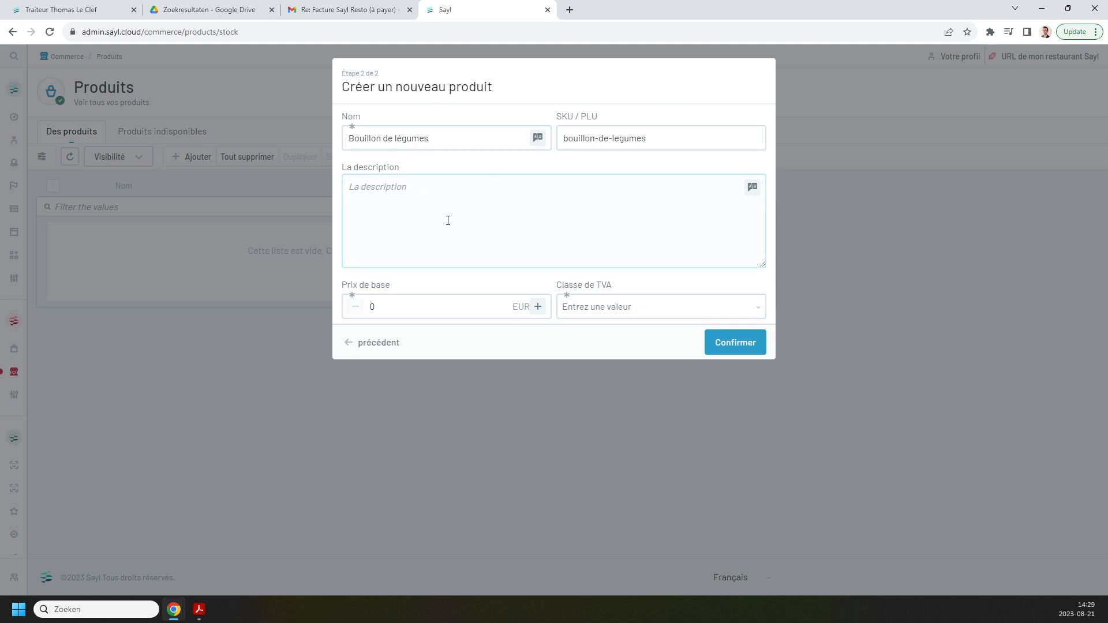
# Look up the soup's price in the Gmail menu, set the base price to 2,50 EUR with VAT class 6-6-21, and create the product
pyautogui.click(427, 307)
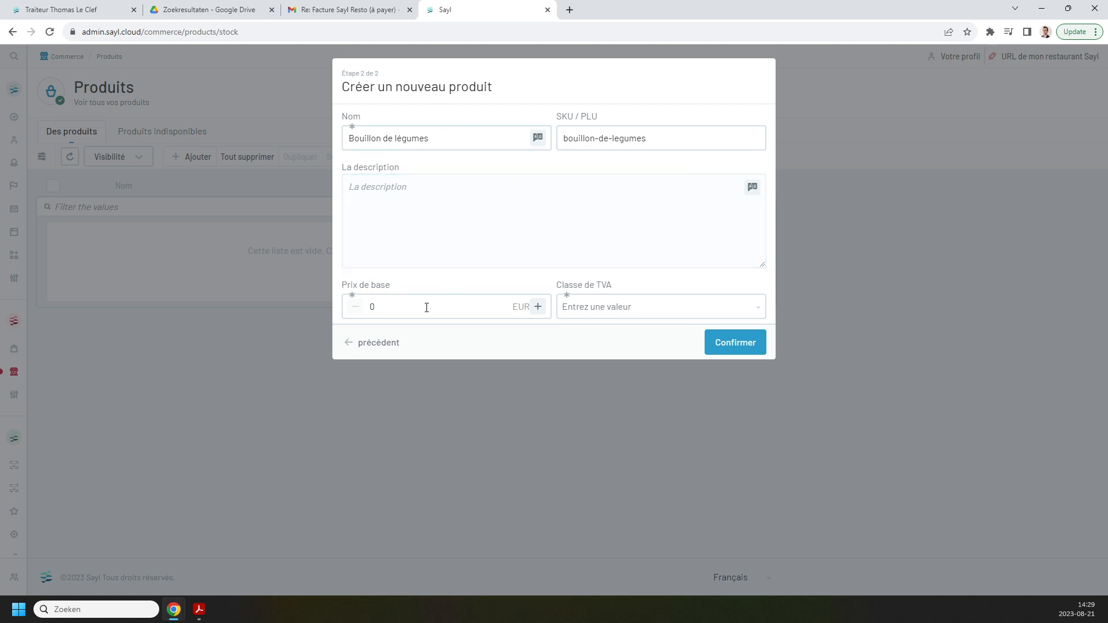
pyautogui.click(346, 10)
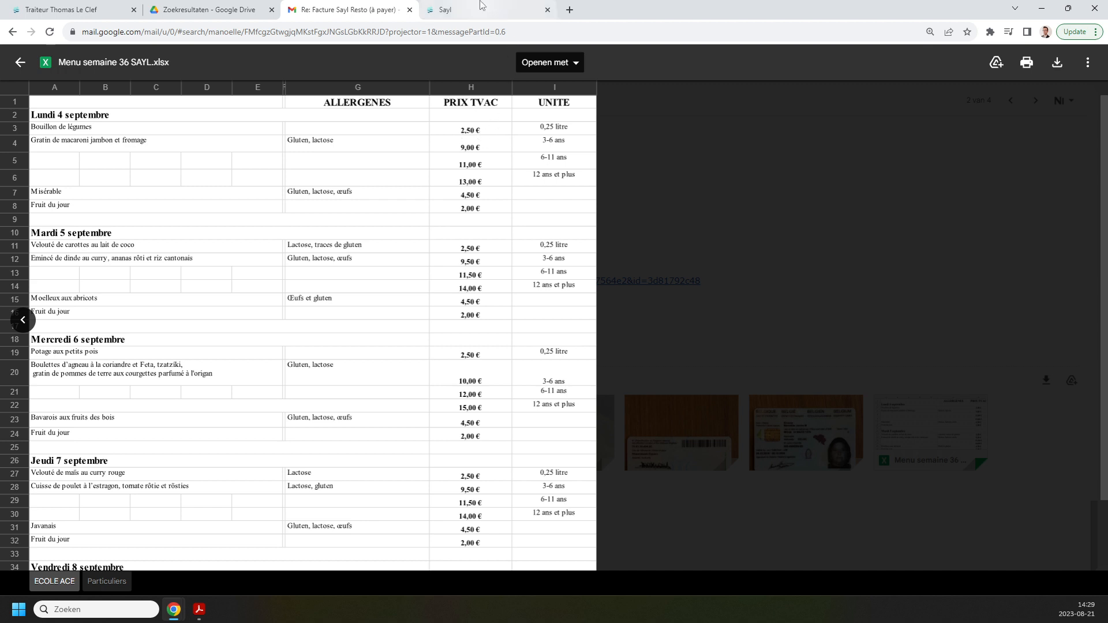
pyautogui.hotkey('ctrl', 'Tab')
pyautogui.write('2')
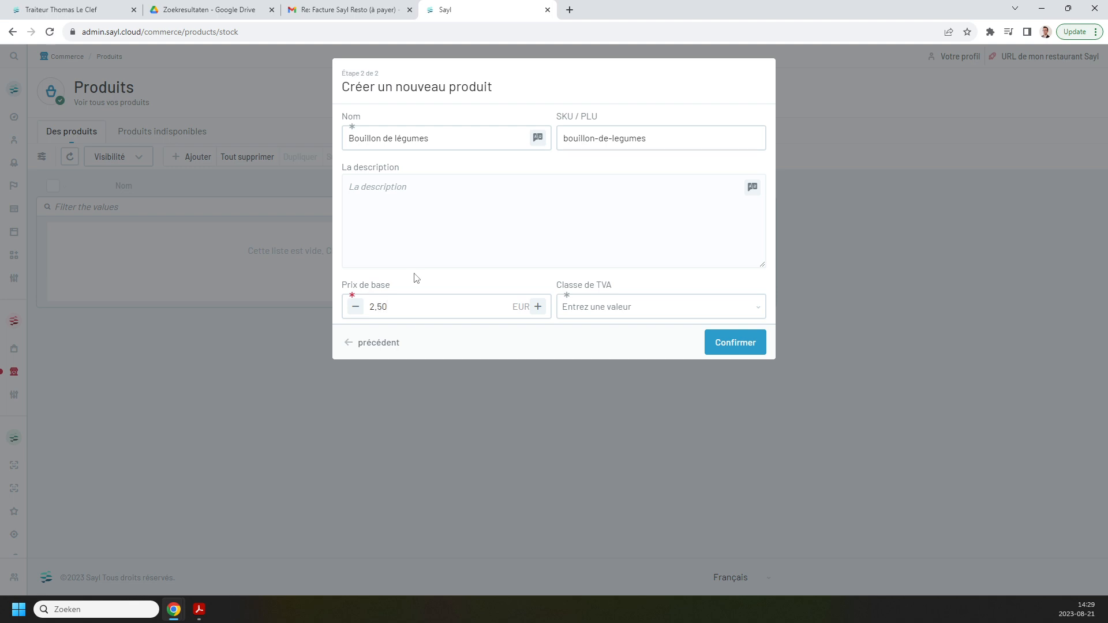
pyautogui.click(575, 304)
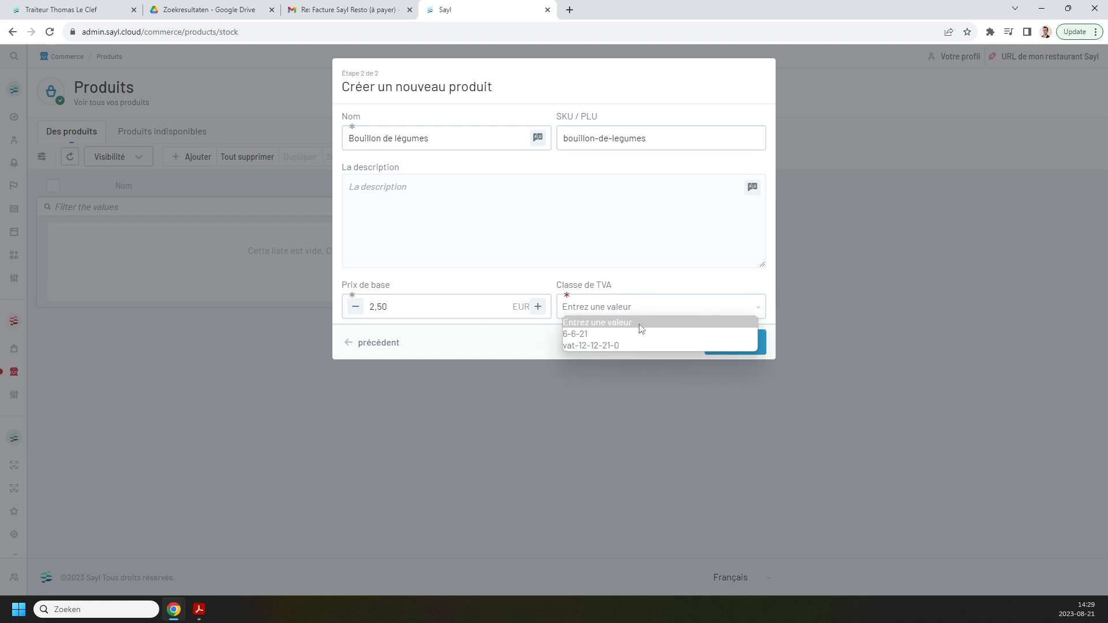
pyautogui.click(570, 335)
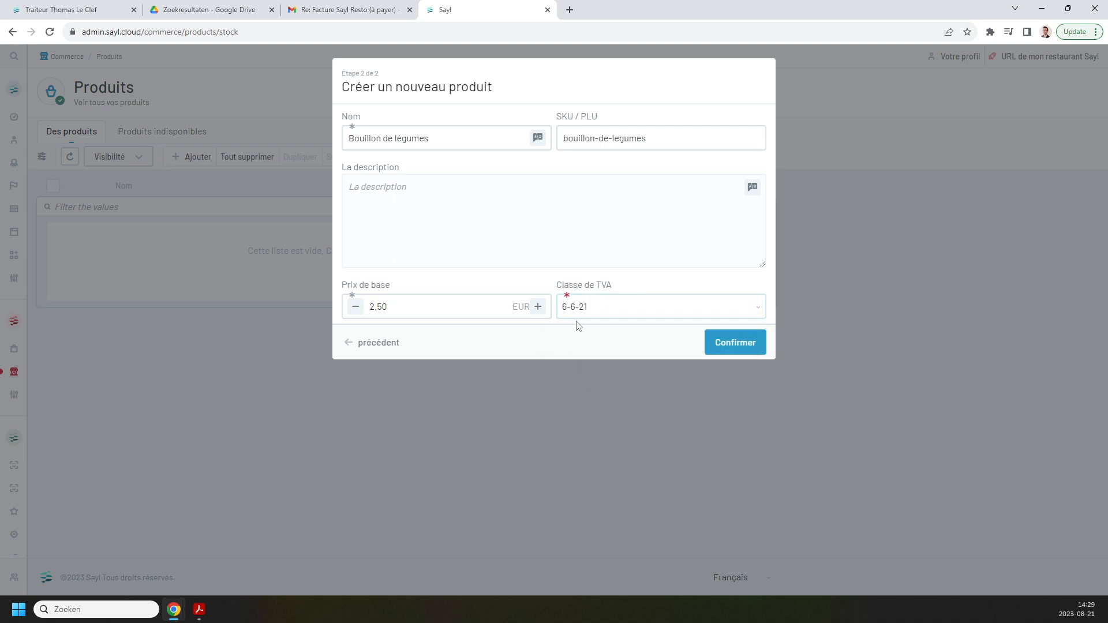
pyautogui.click(709, 345)
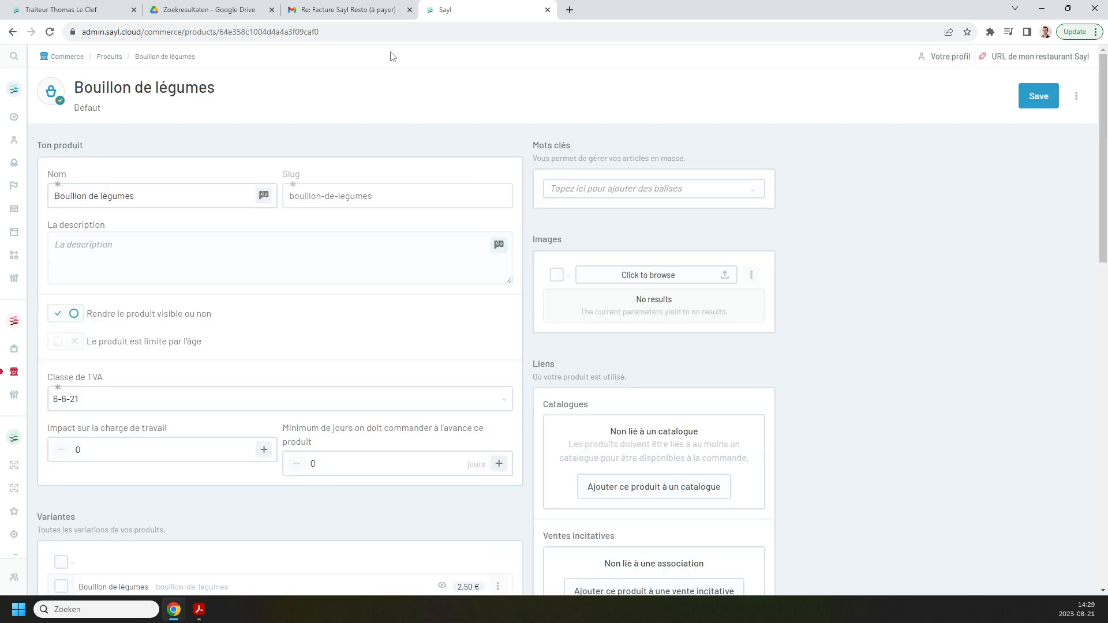
# Review the weekly menu spreadsheet in Gmail, return to Sayl's product list and start a new product of the Défaut type
pyautogui.click(355, 14)
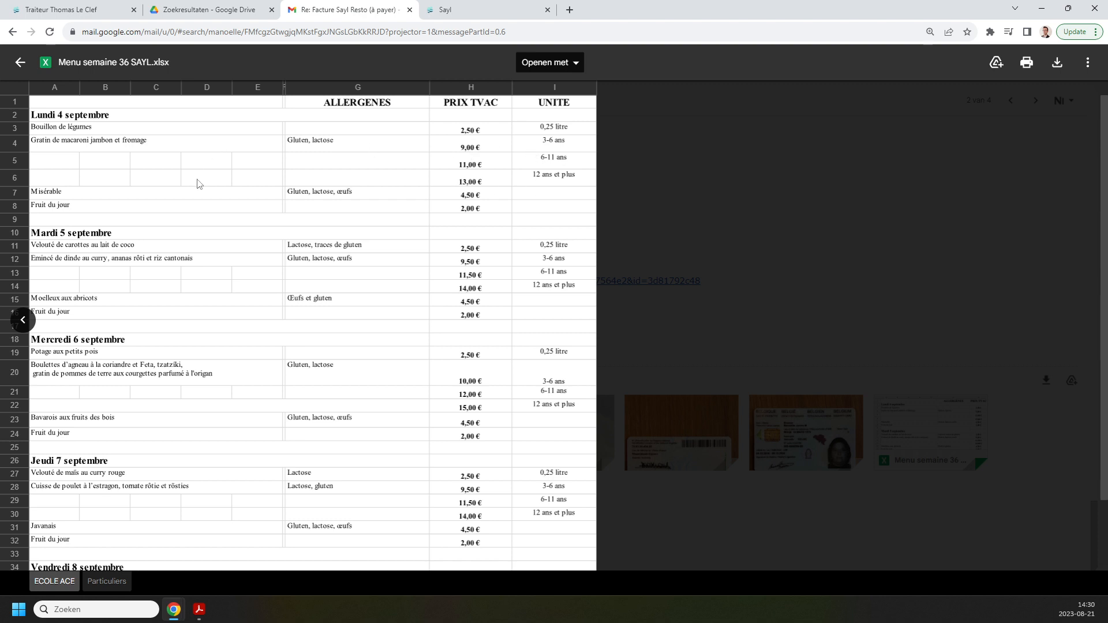
pyautogui.click(462, 10)
pyautogui.moveTo(34, 372)
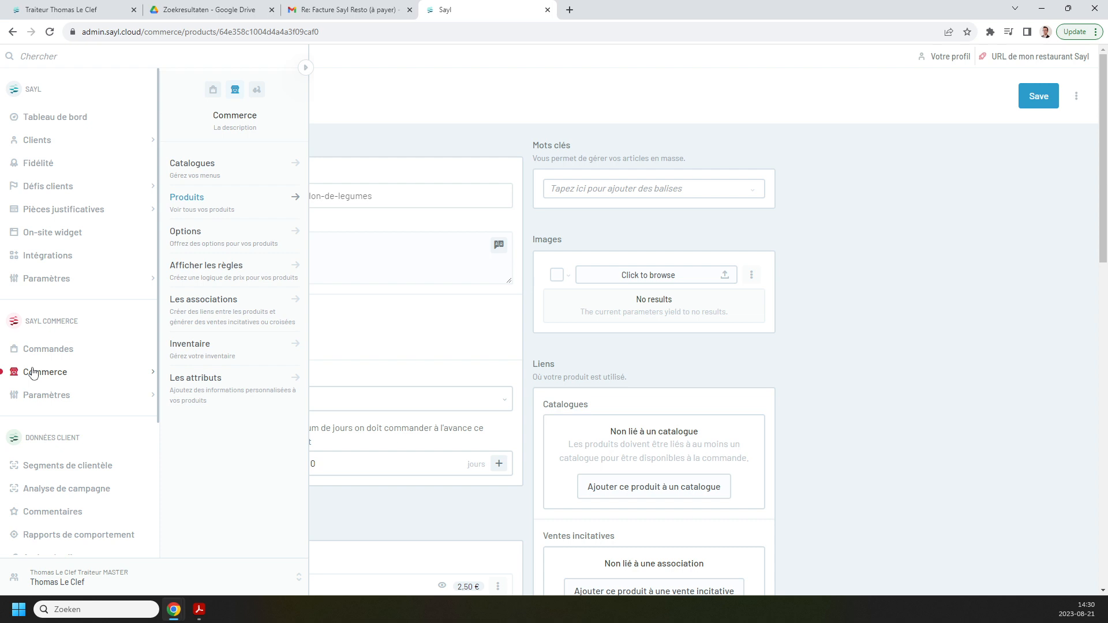
pyautogui.click(202, 207)
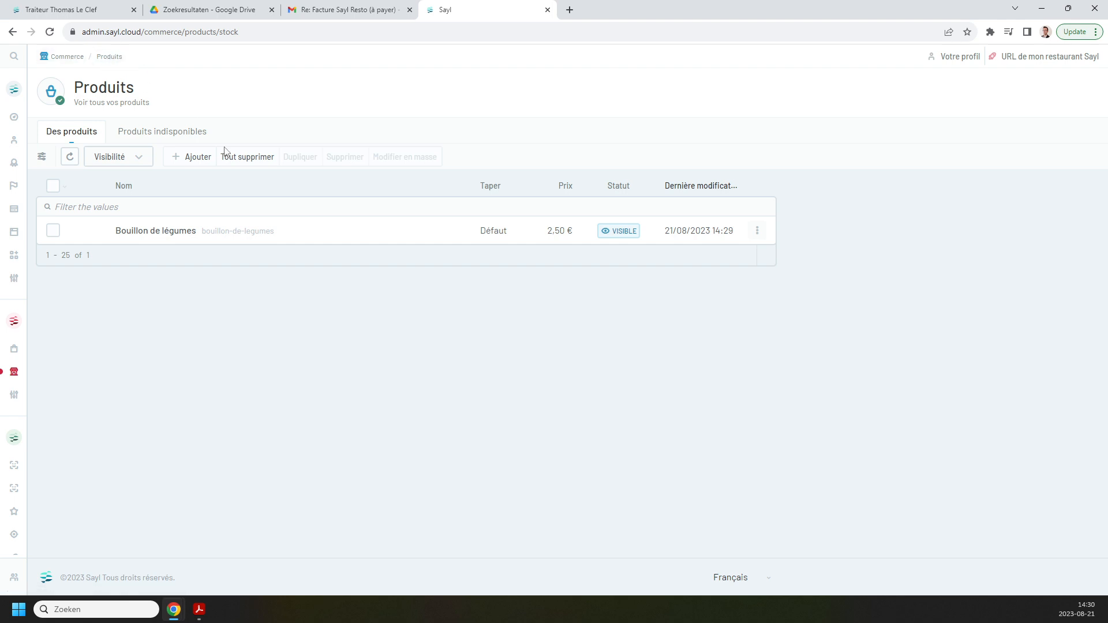
pyautogui.click(194, 160)
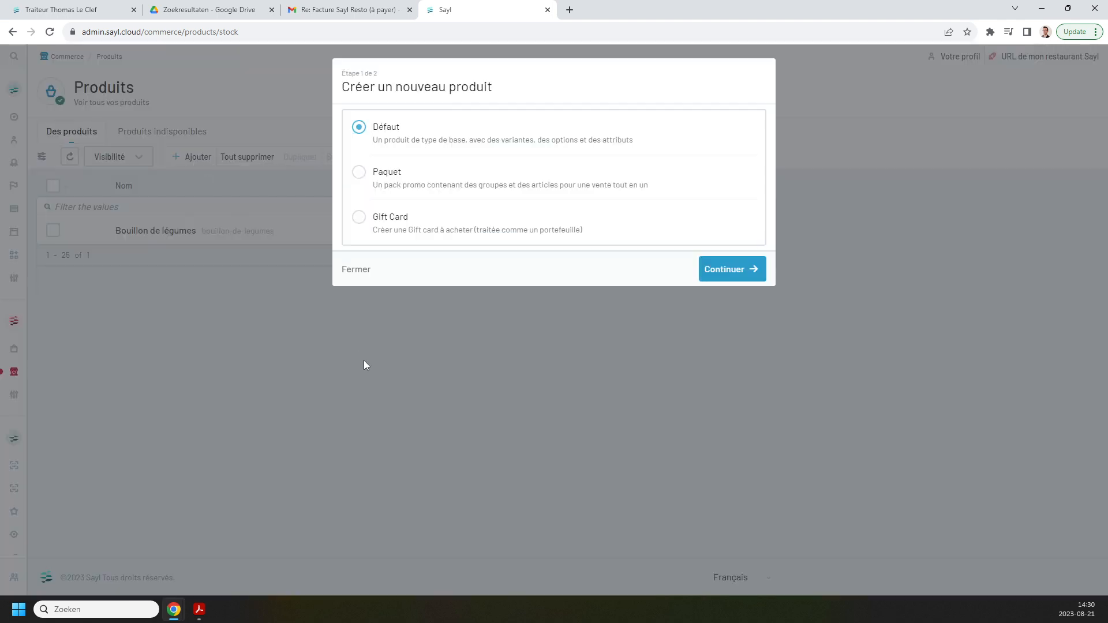
pyautogui.click(728, 276)
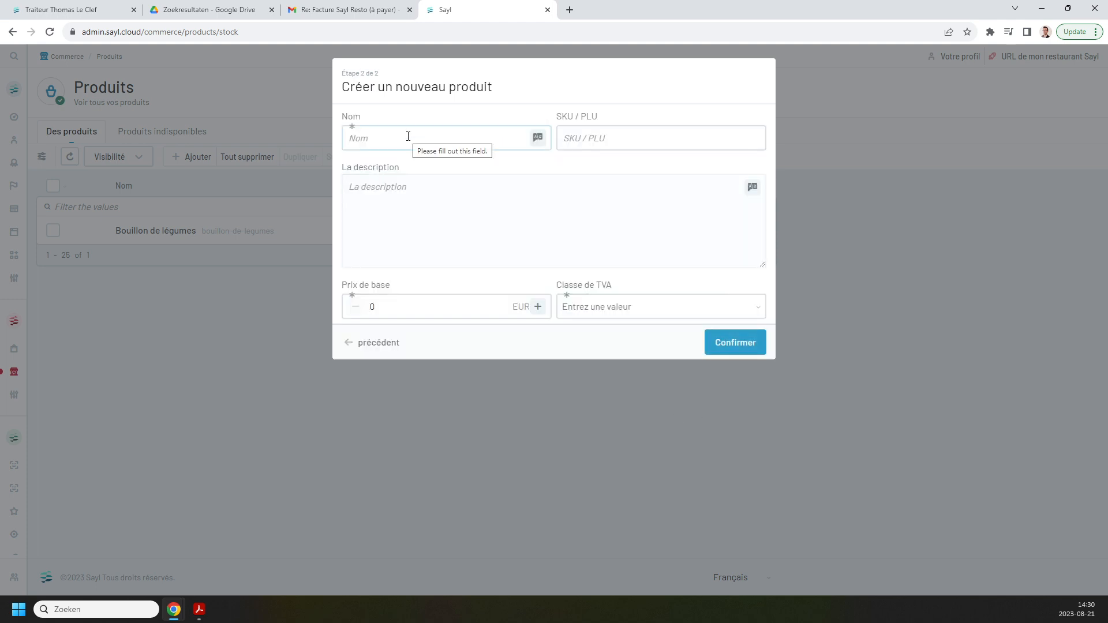
# Check the next dish in the Gmail menu spreadsheet and name the new Sayl product Gratin de macaroni jambon et fromage
pyautogui.click(346, 10)
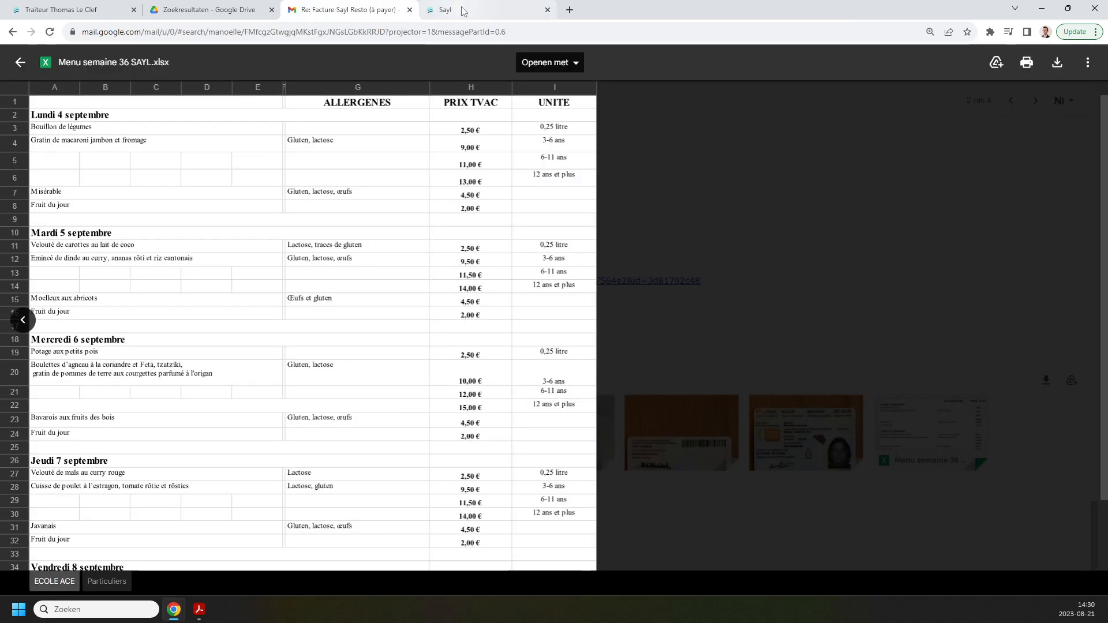
pyautogui.click(461, 11)
pyautogui.click(427, 138)
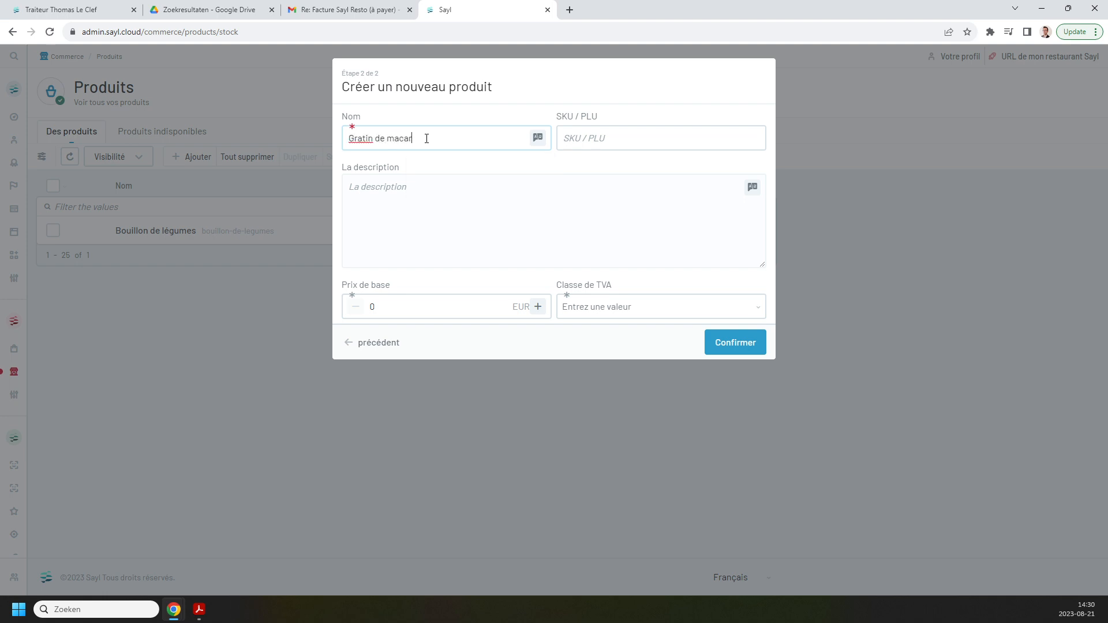
pyautogui.write('Gratin de macaroni lambon et fromage')
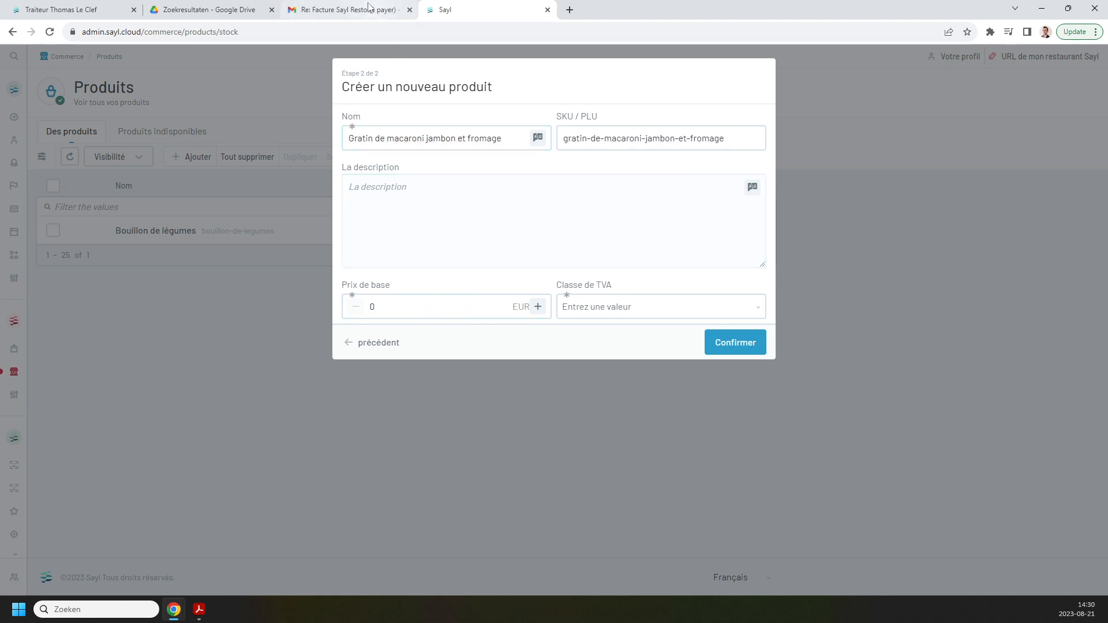
# Look up the gratin's price in the Gmail menu, set the base price to 9 EUR with VAT class 6-6-21, and create the product
pyautogui.click(370, 8)
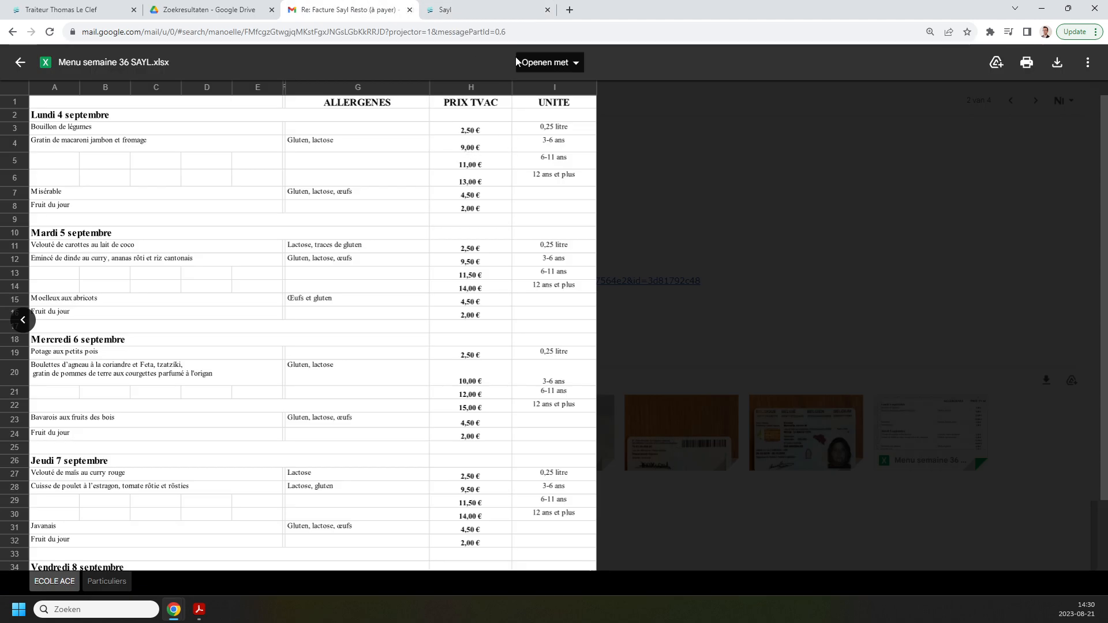
pyautogui.click(484, 12)
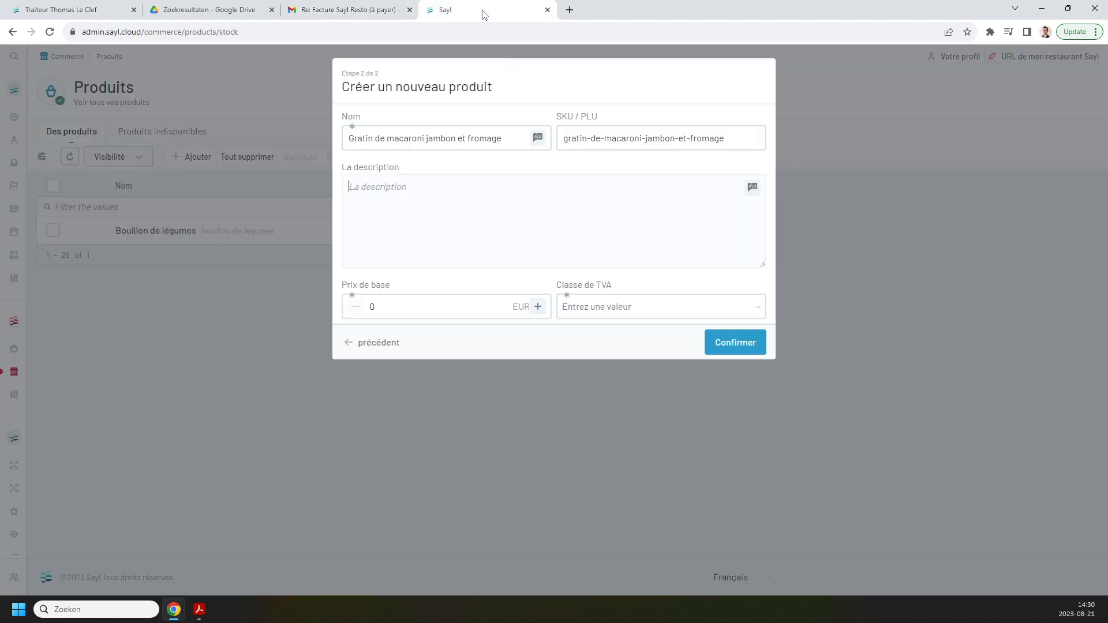
pyautogui.click(411, 303)
pyautogui.press('BackSpace')
pyautogui.write('98')
pyautogui.click(589, 304)
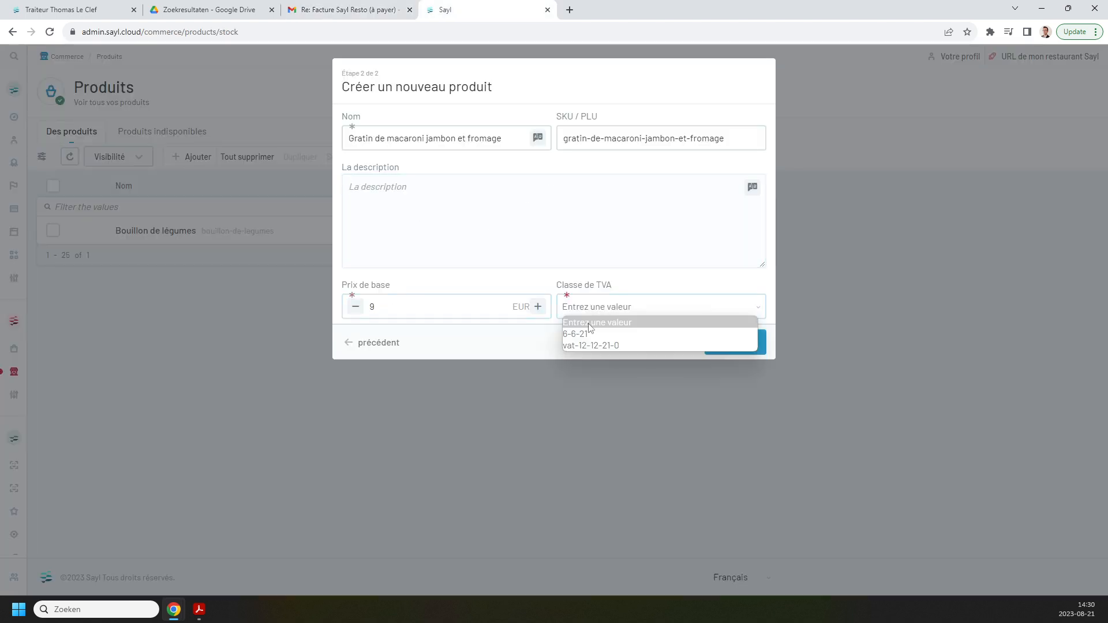
pyautogui.click(592, 330)
pyautogui.click(732, 345)
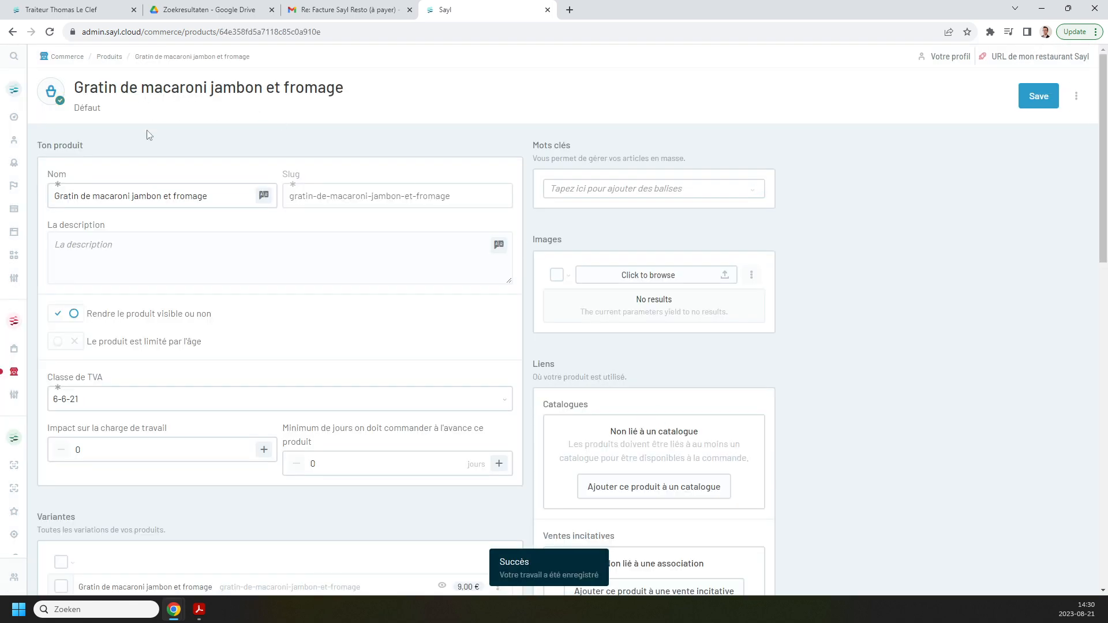
# Open the gratin's existing variant and rename it Gratin de macaroni jambon et fromage (3-6 ans)
pyautogui.scroll(-1, 371, 292)
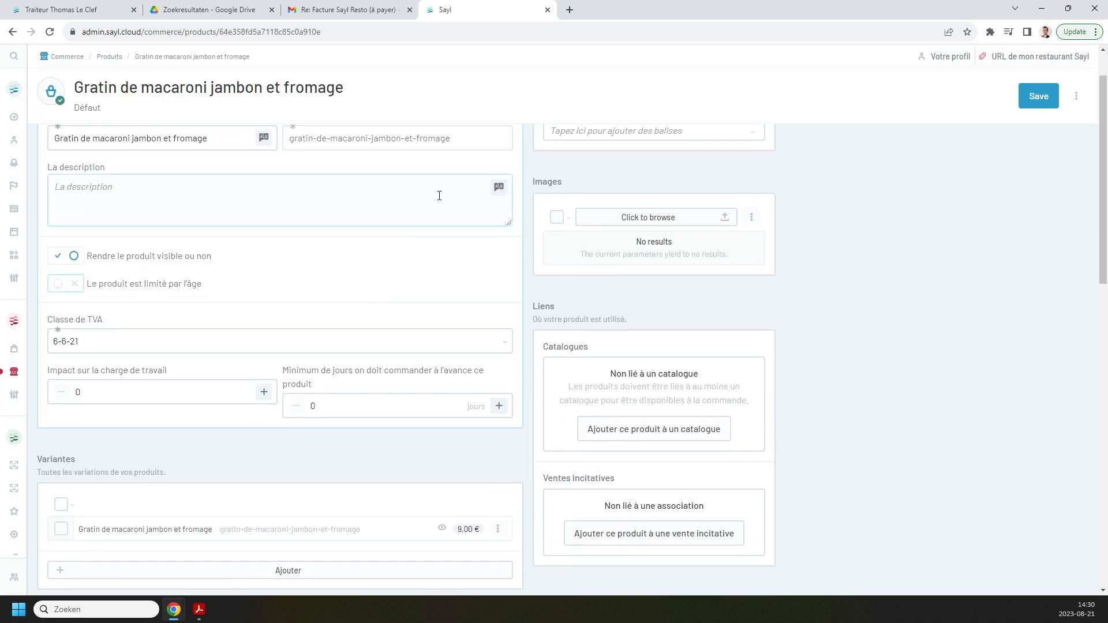
pyautogui.scroll(-2, 441, 208)
pyautogui.scroll(-1, 418, 199)
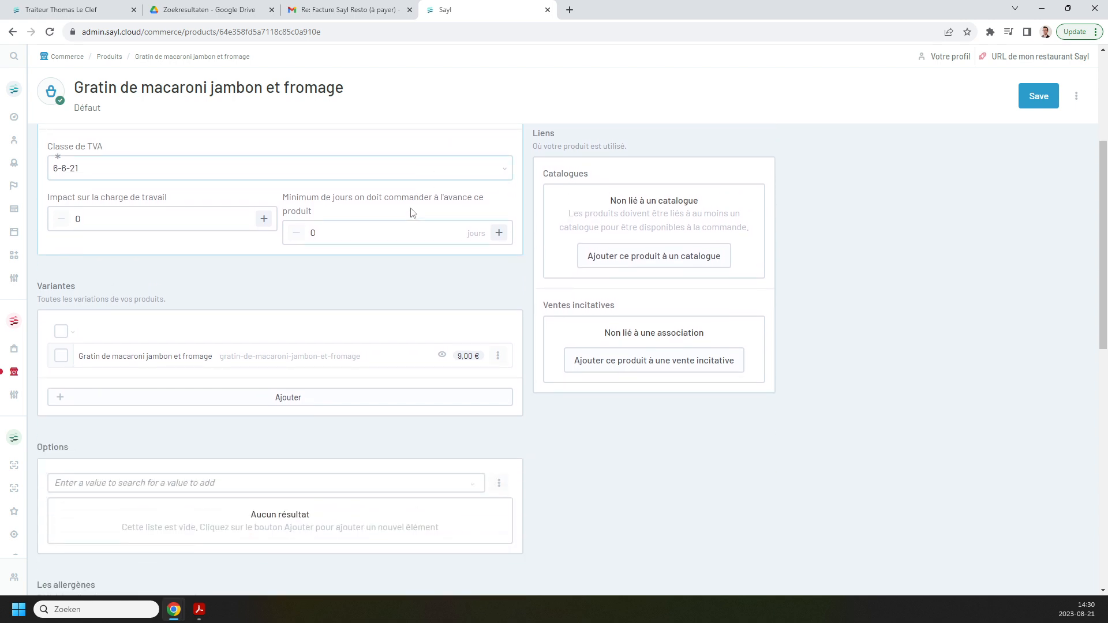
pyautogui.doubleClick(45, 287)
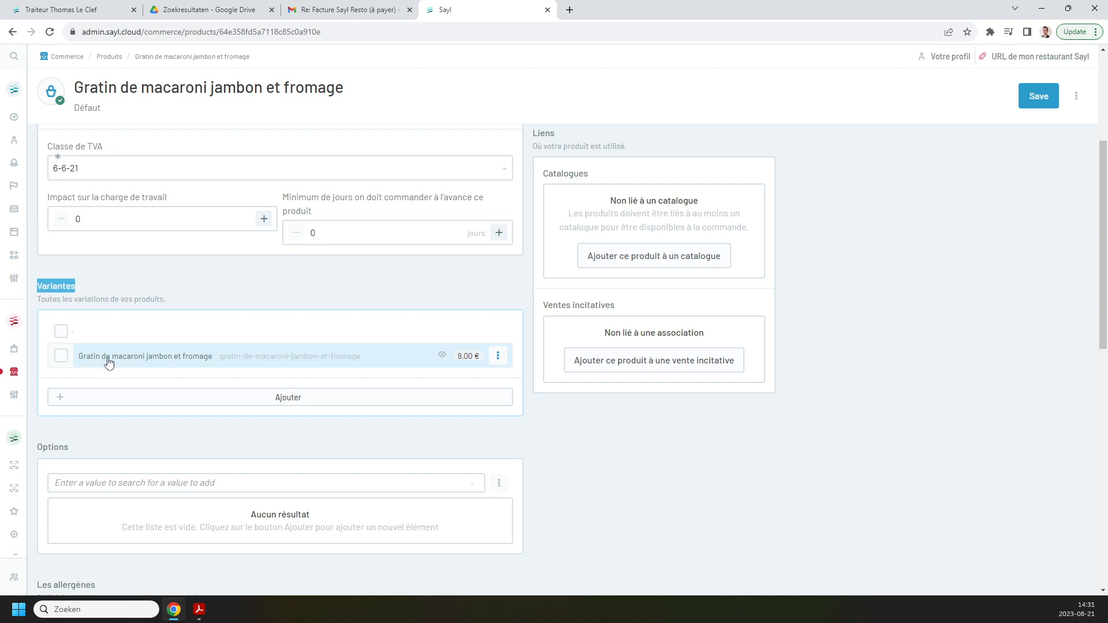
pyautogui.click(181, 363)
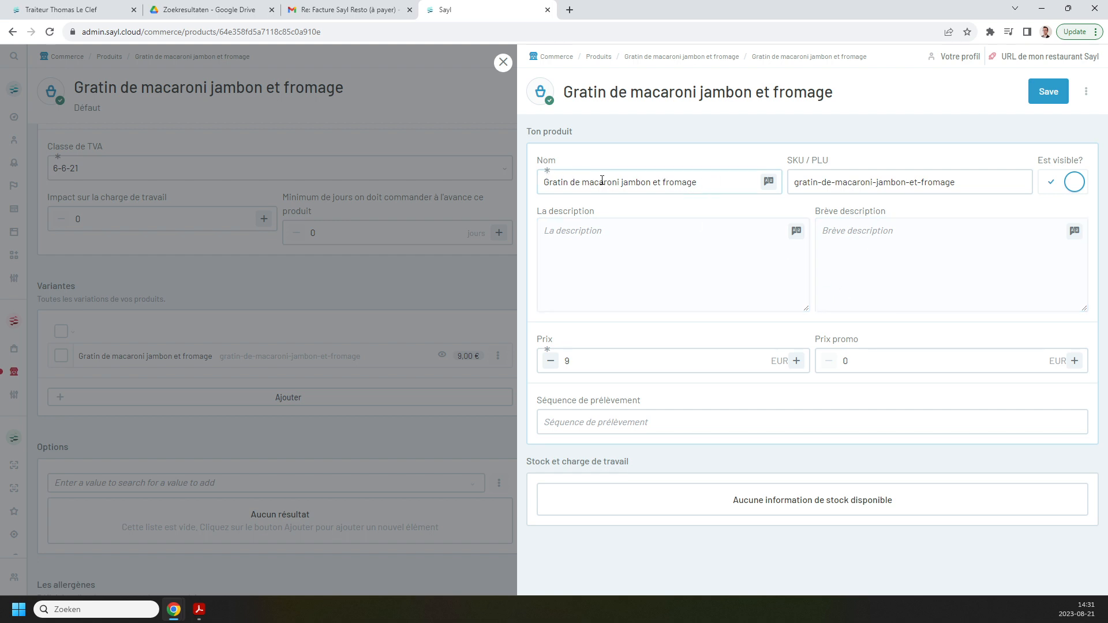
pyautogui.click(719, 182)
pyautogui.write('5')
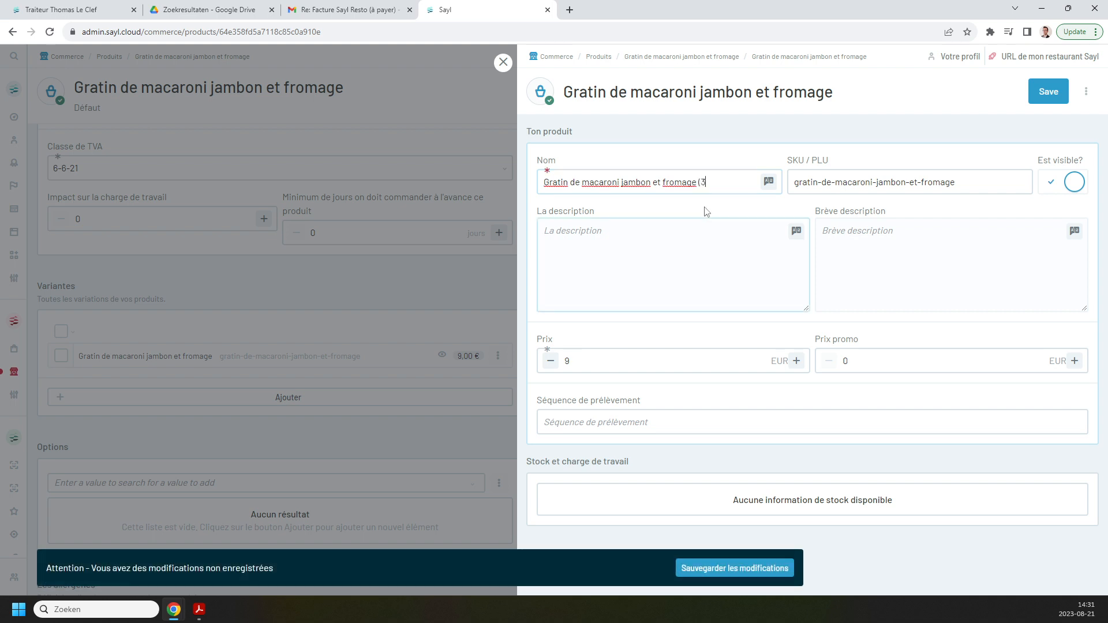
pyautogui.write('3-6 ans)')
# Check the portion sizes in the Gmail menu, describe the variant as "Une portion à la taile d'une 3 à 6 ans", and save it
pyautogui.click(341, 8)
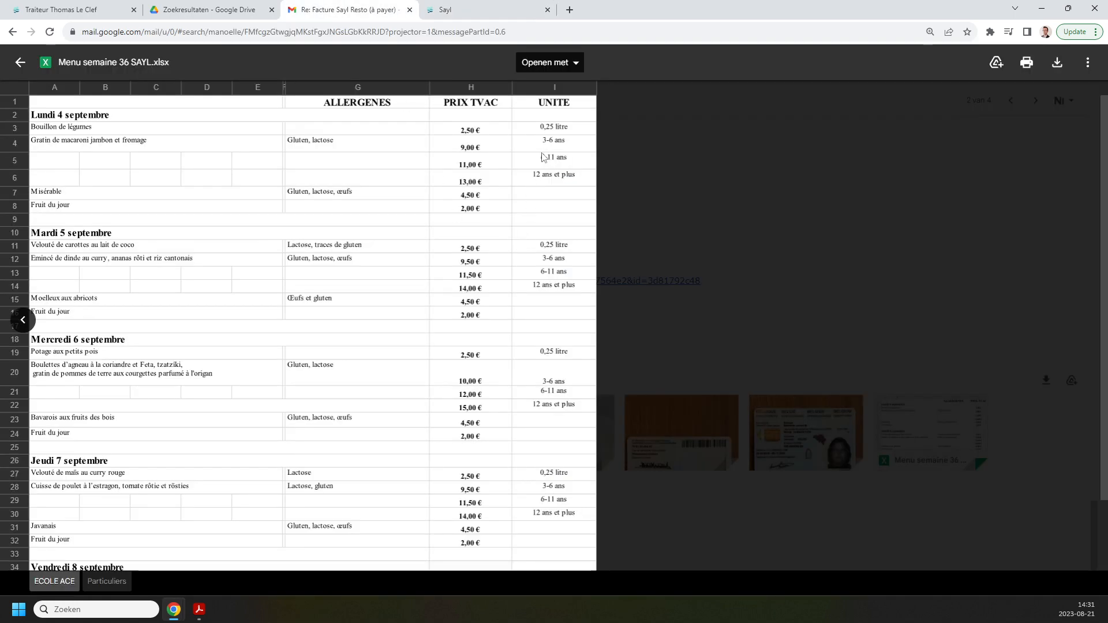
pyautogui.hotkey('ctrl', 'Tab')
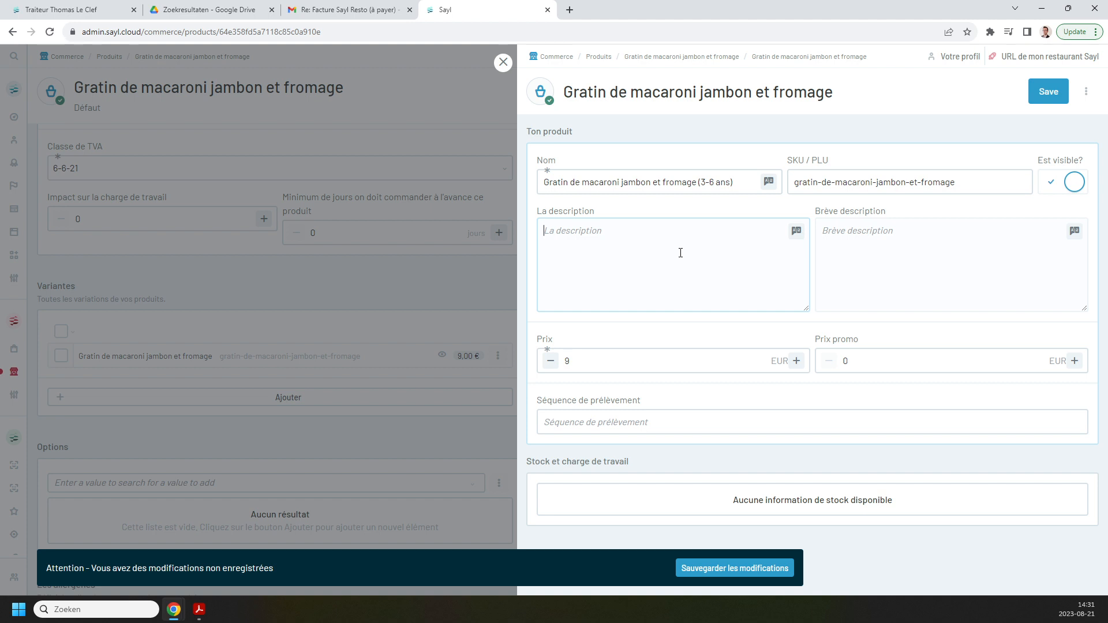
pyautogui.write('un')
pyautogui.press('BackSpace')
pyautogui.press('BackSpace')
pyautogui.write('Une')
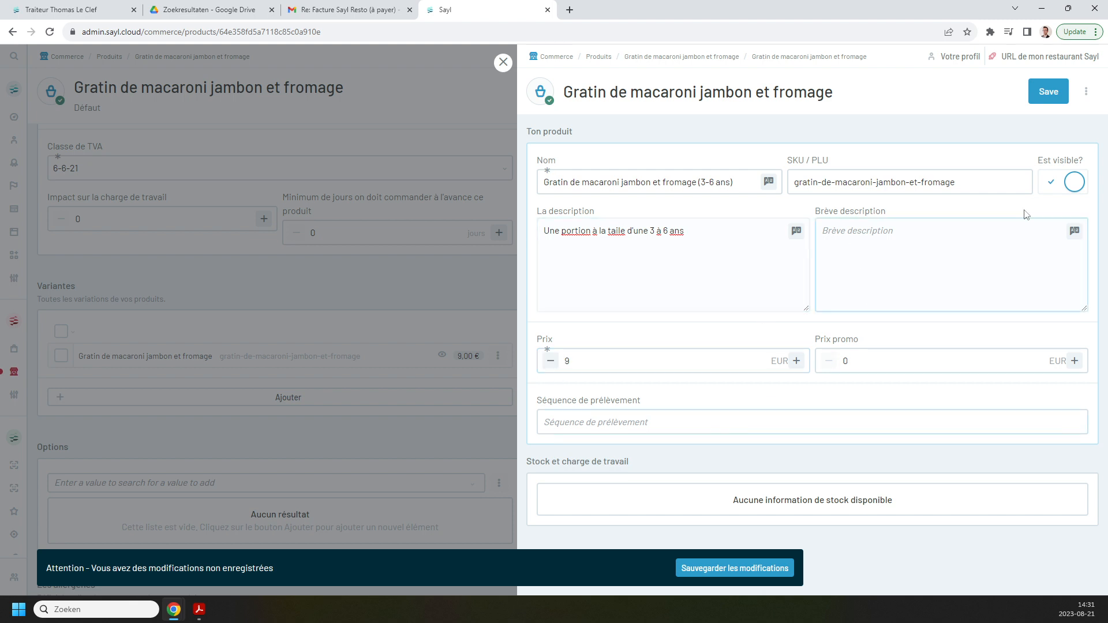
pyautogui.click(1049, 92)
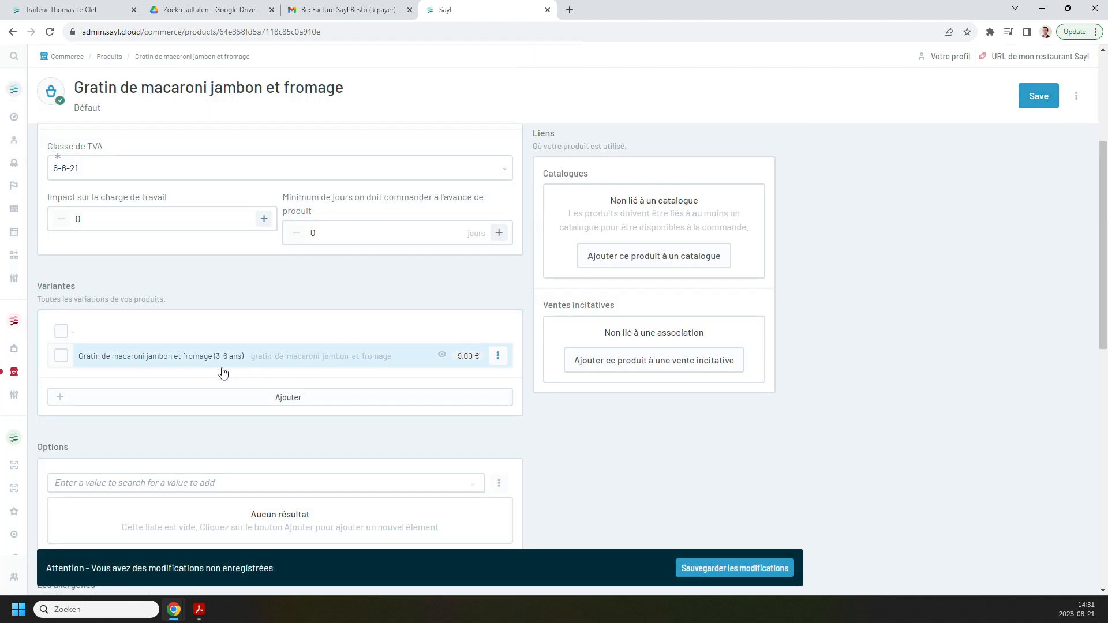
pyautogui.doubleClick(46, 285)
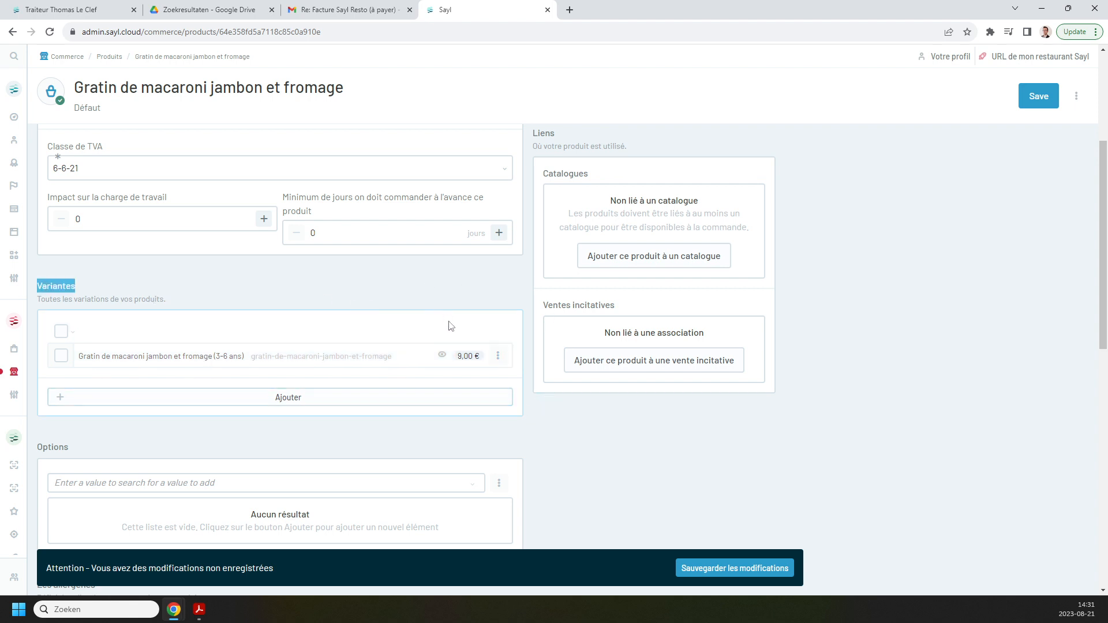
pyautogui.click(290, 399)
pyautogui.click(383, 136)
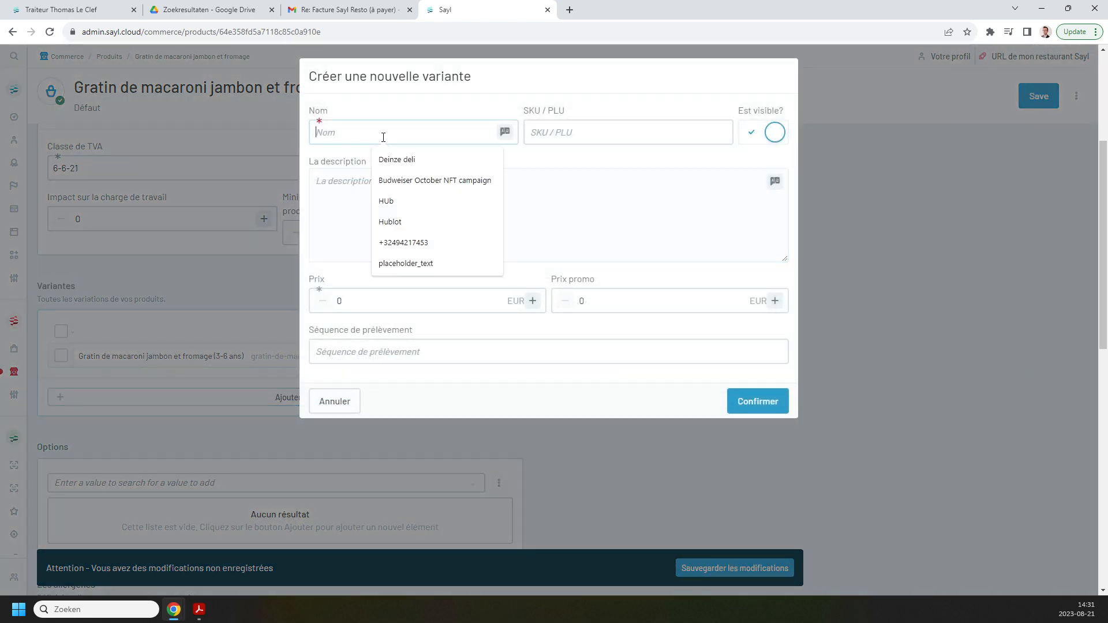
pyautogui.click(327, 200)
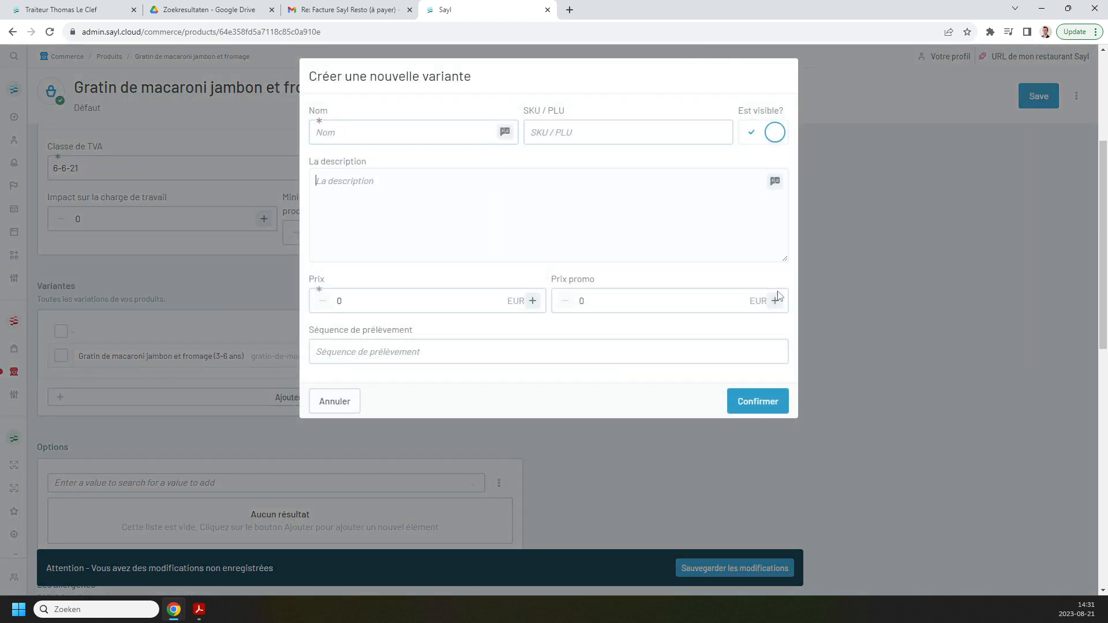
pyautogui.click(347, 401)
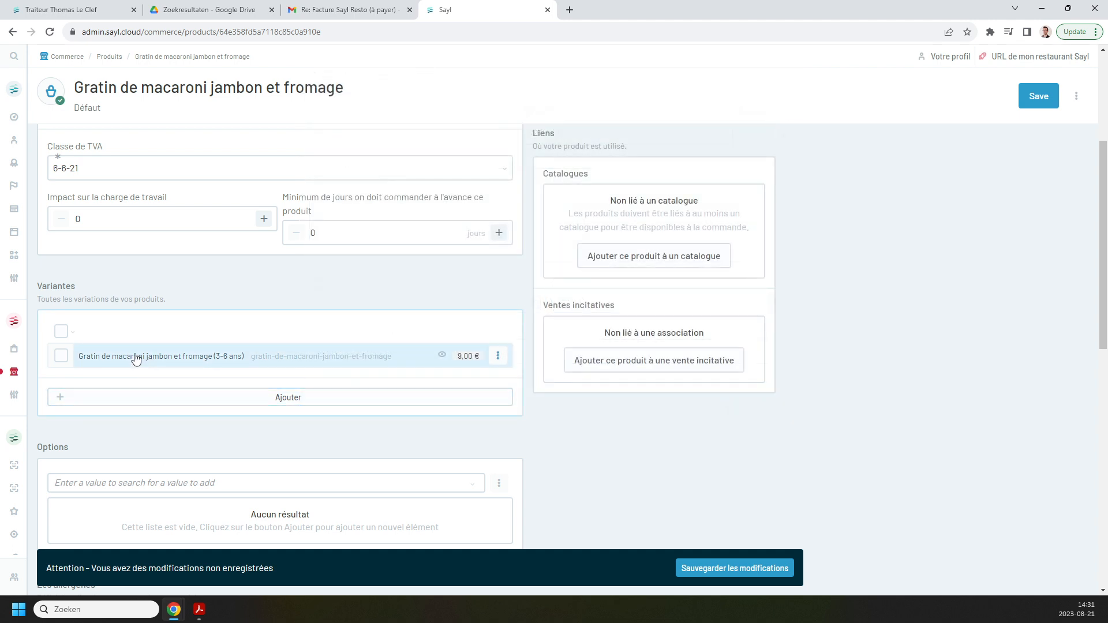
# Copy the dish name without its age suffix from the 3-6 ans variant and close the variant's details
pyautogui.click(153, 362)
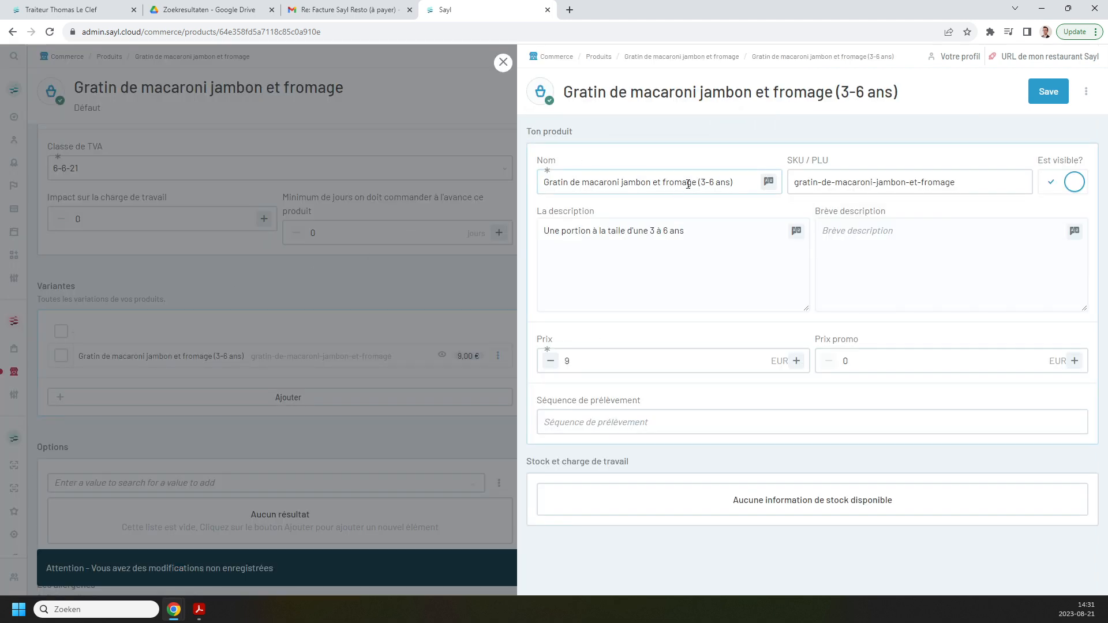
pyautogui.moveTo(699, 183); pyautogui.dragTo(544, 183)
pyautogui.hotkey('ctrl', 'c')
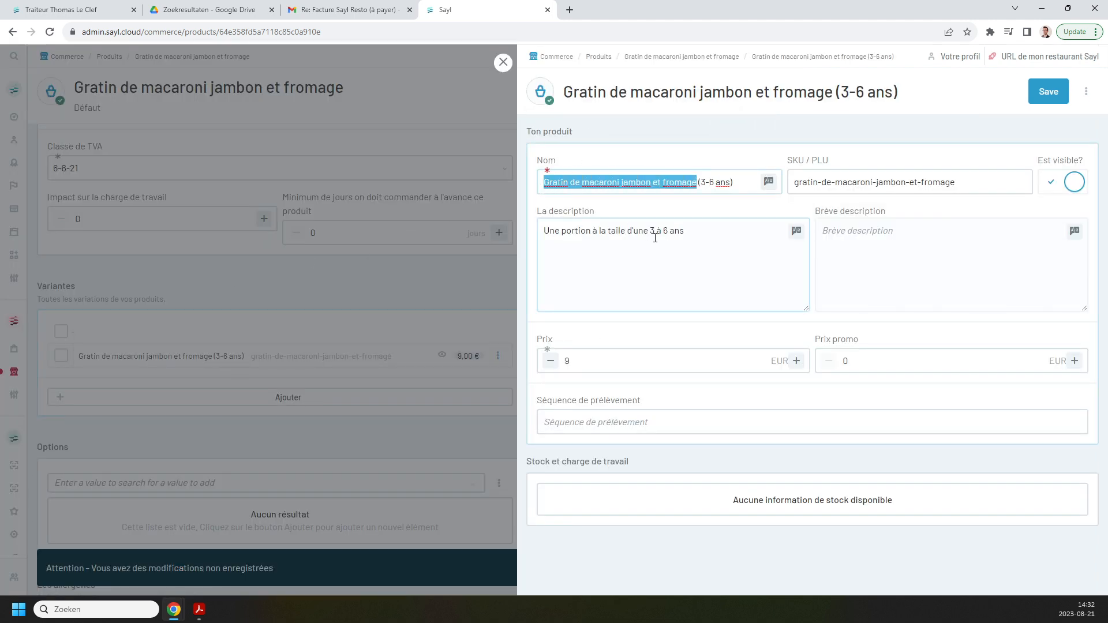
pyautogui.click(438, 278)
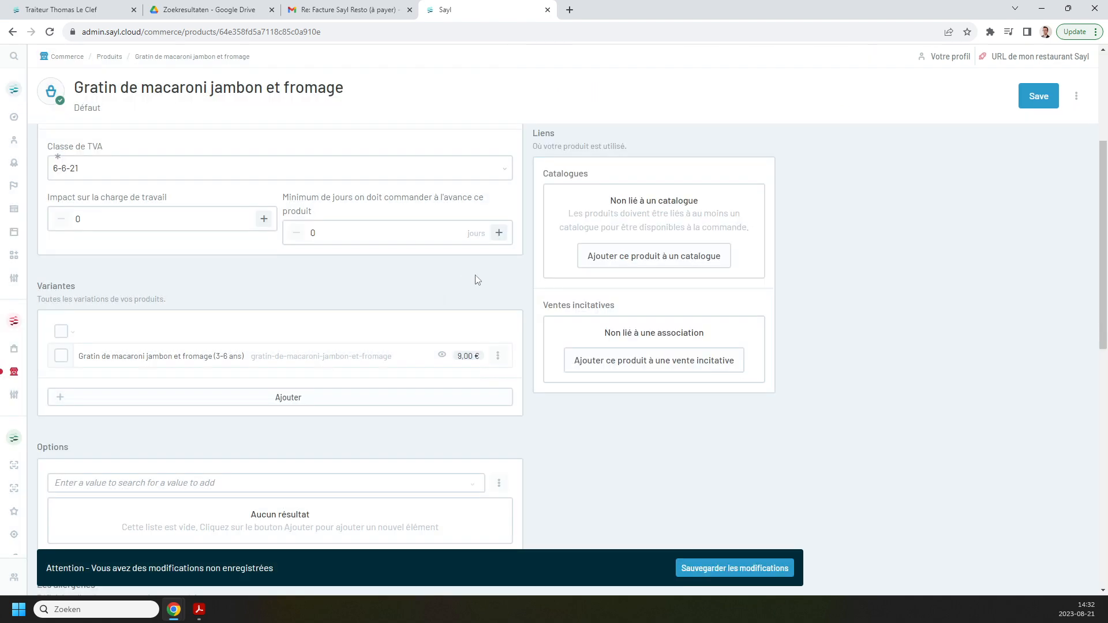
# Start a new variant named Gratin de macaroni jambon et fromage (6 - 11 ans), pasting the dish name and checking the age range in the Gmail menu
pyautogui.click(150, 404)
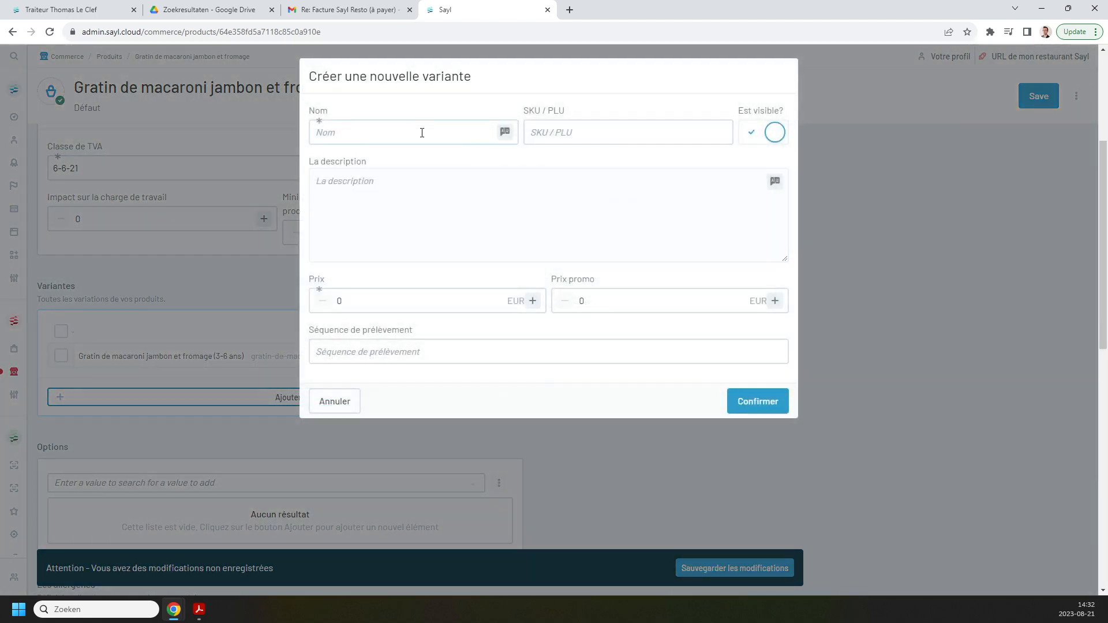
pyautogui.click(420, 132)
pyautogui.hotkey('ctrl', 'v')
pyautogui.click(347, 9)
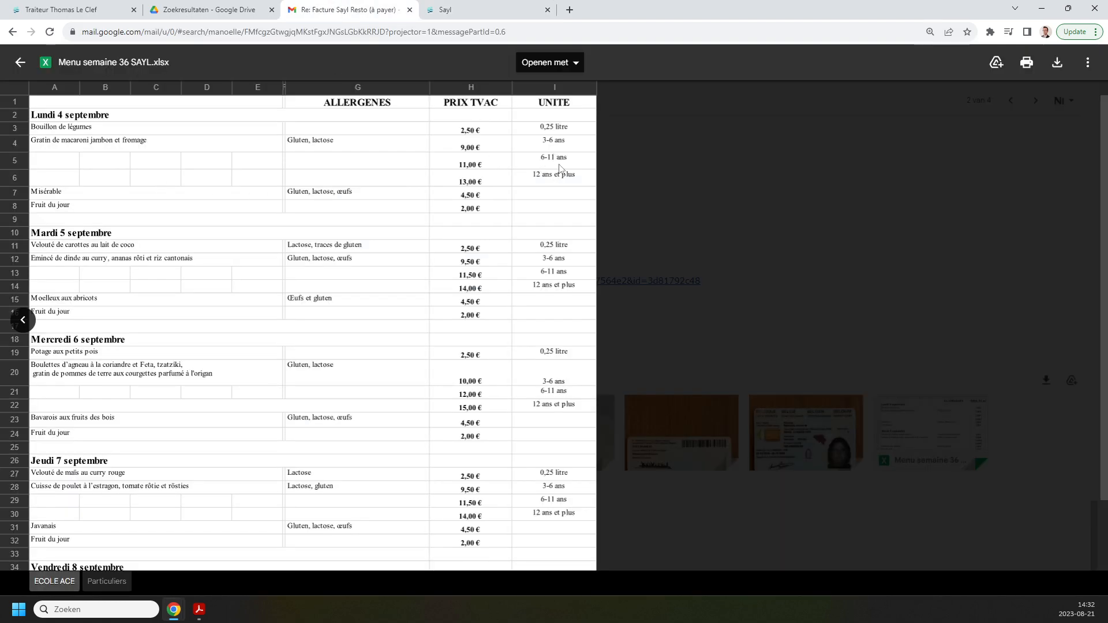
pyautogui.click(435, 9)
pyautogui.write('(6')
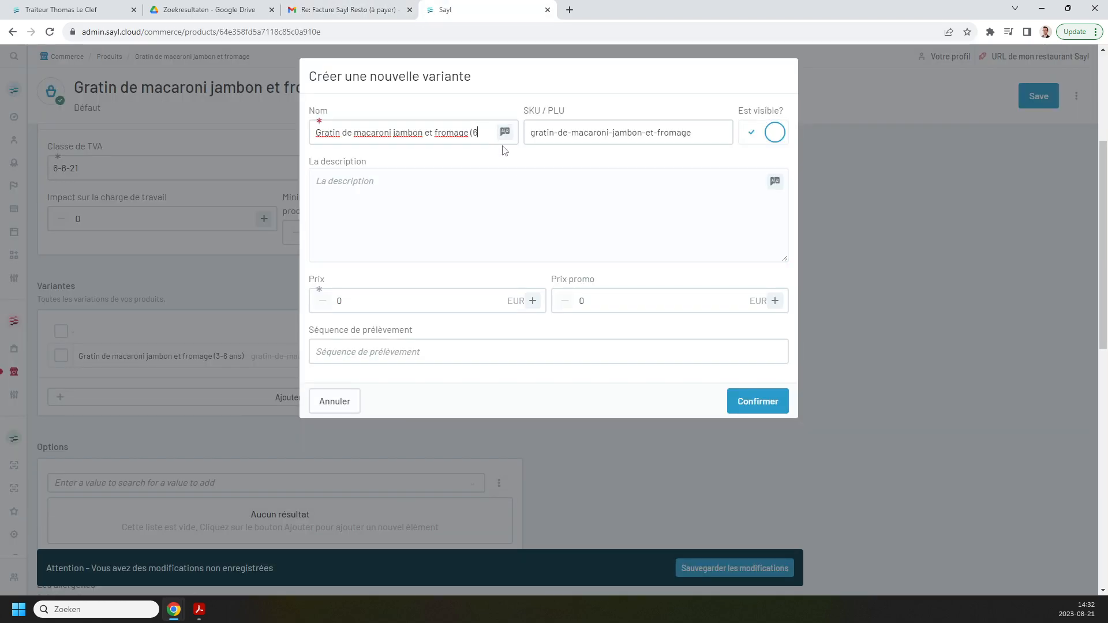
pyautogui.write(' - 11 as')
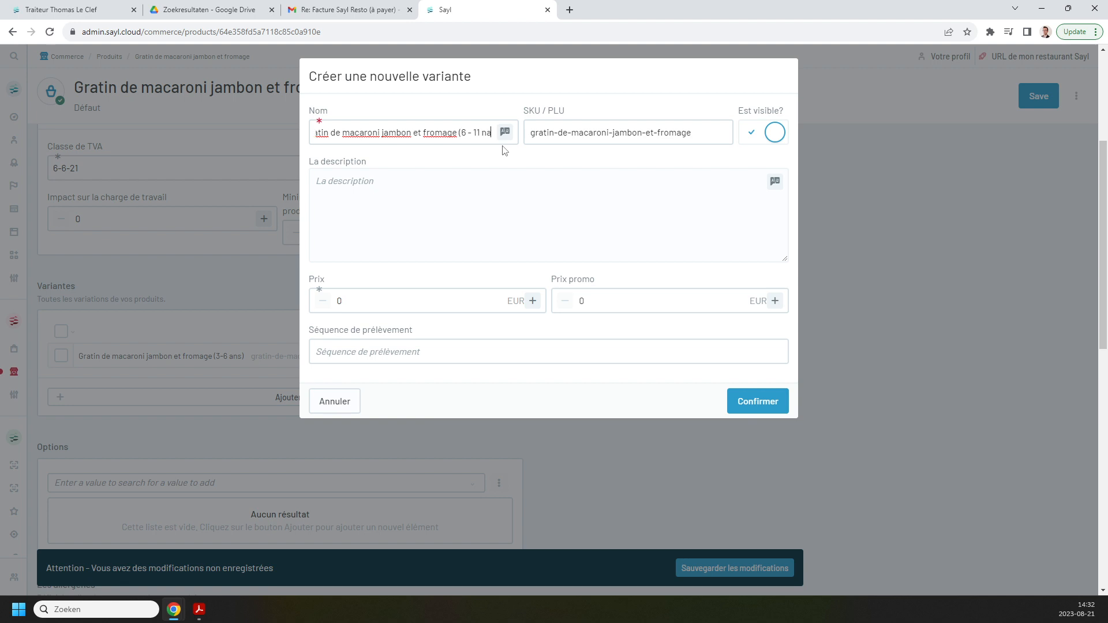
pyautogui.press('BackSpace')
pyautogui.press('BackSpace')
pyautogui.write('ans)')
# Describe the 6 - 11 ans variant as "Une portion", check its price in the Gmail menu, set it to 11 EUR, and confirm the variant
pyautogui.press('Tab')
pyautogui.press('Tab')
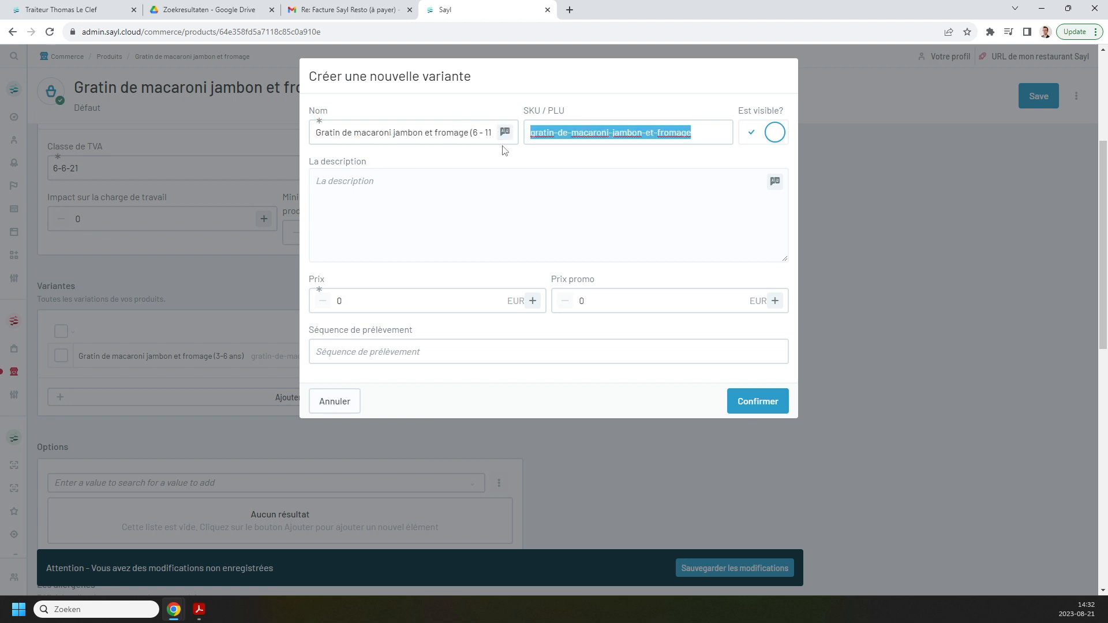
pyautogui.press('Tab')
pyautogui.press('Tab')
pyautogui.write('Une portion')
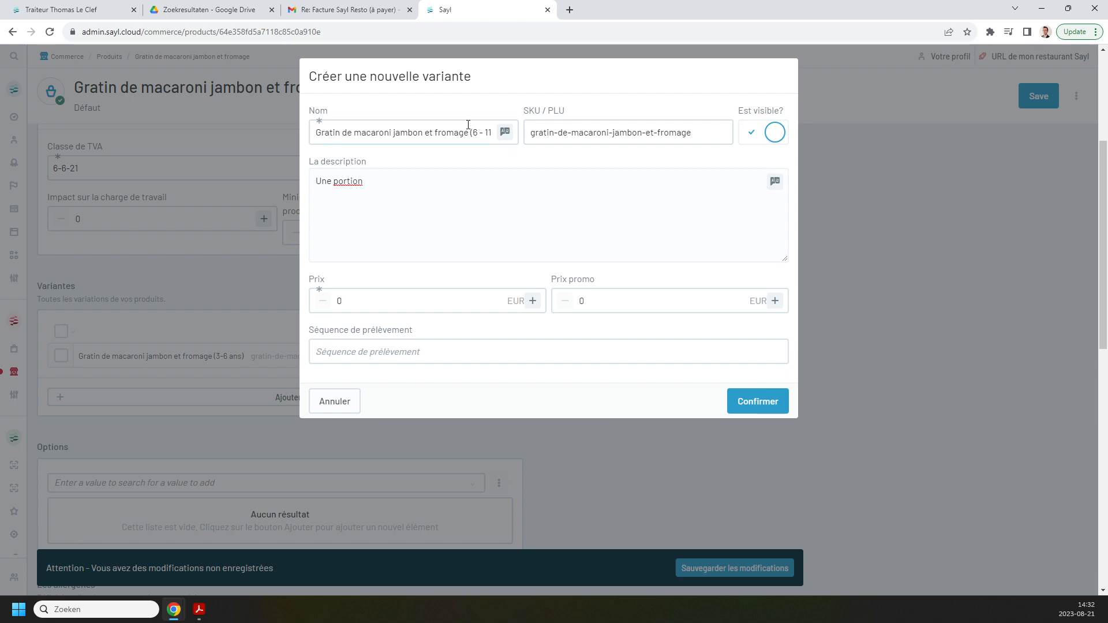
pyautogui.click(373, 7)
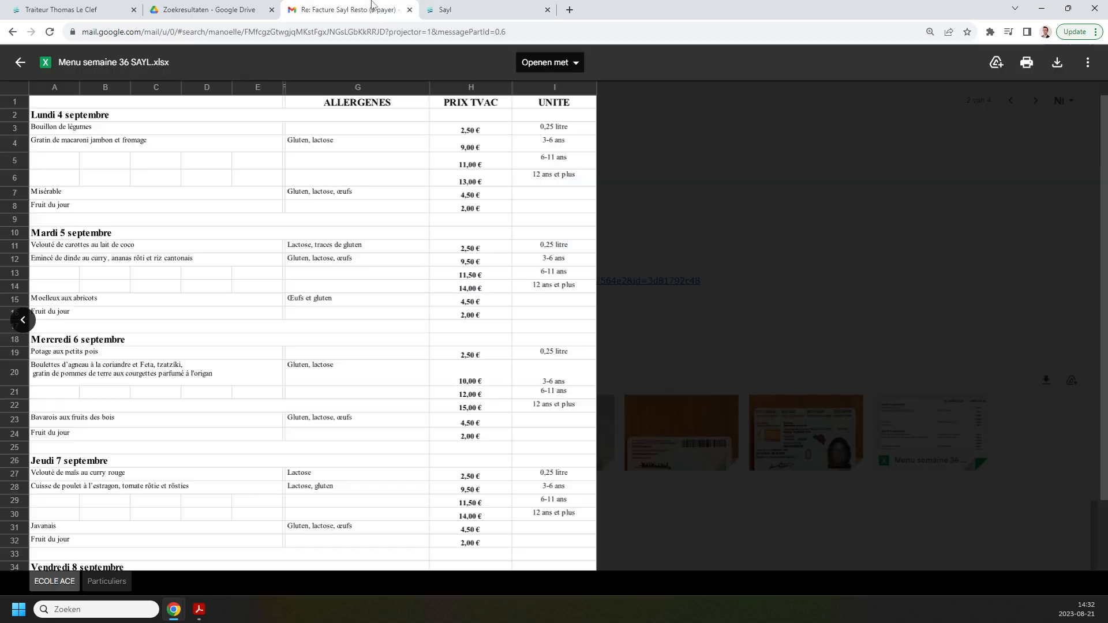
pyautogui.click(492, 12)
pyautogui.write('1')
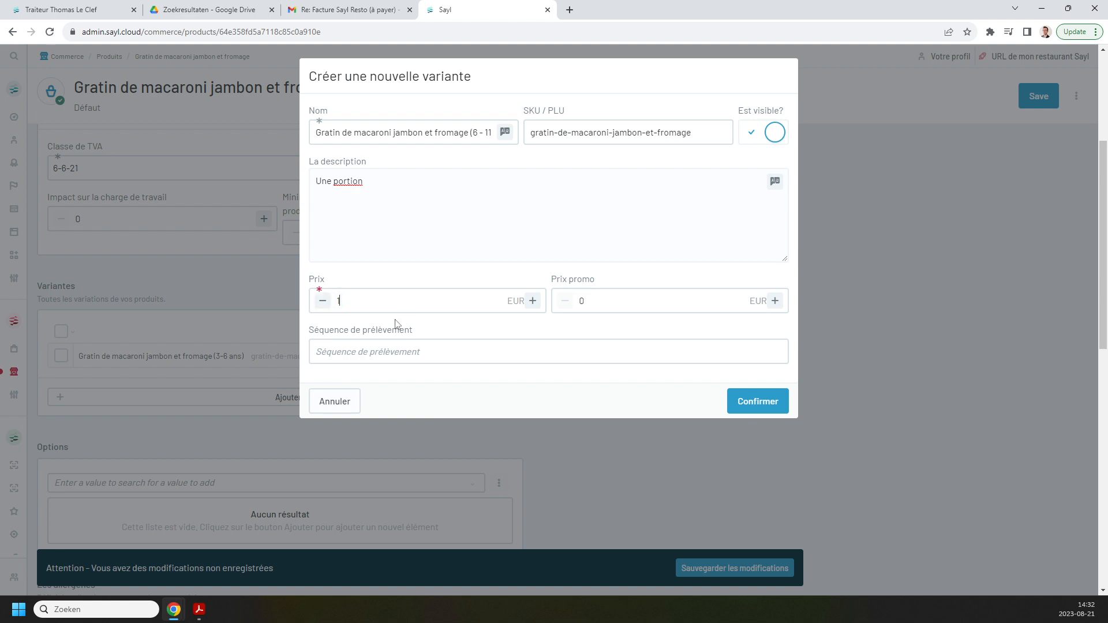
pyautogui.write('1')
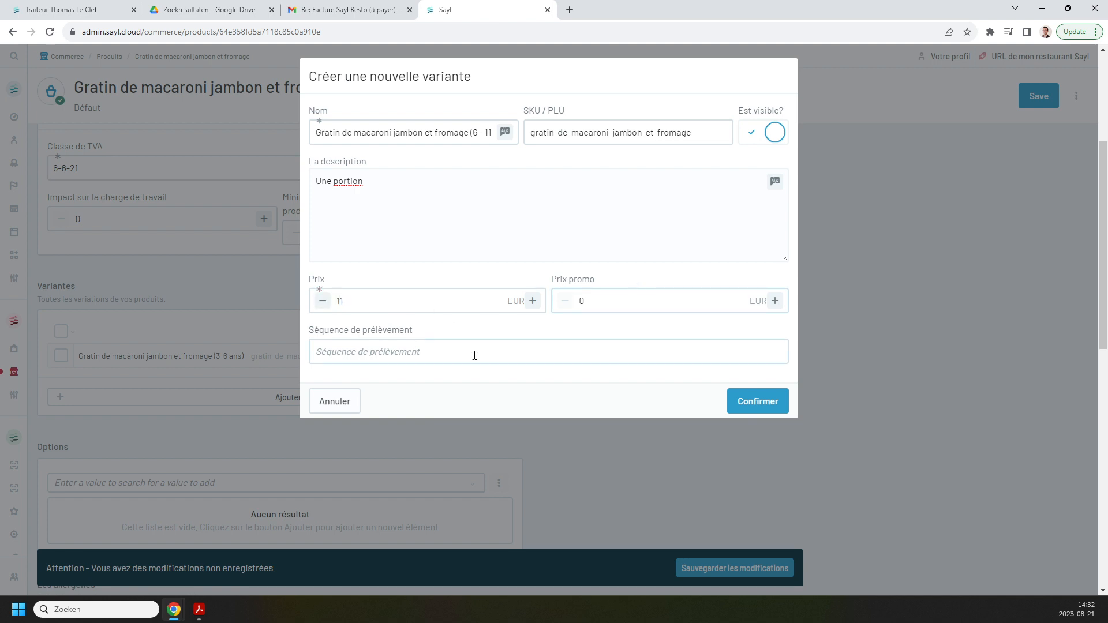
pyautogui.click(754, 400)
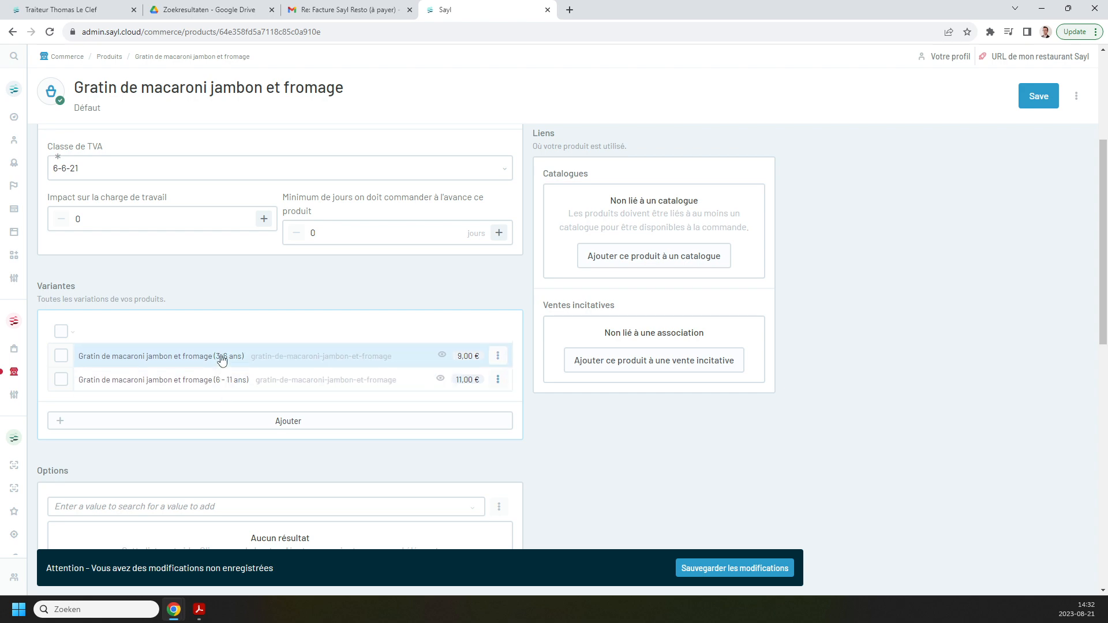
# Start another variant named Gratin de macaroni jambon et fromage (12 ans et plus), pasting the copied dish name
pyautogui.click(275, 426)
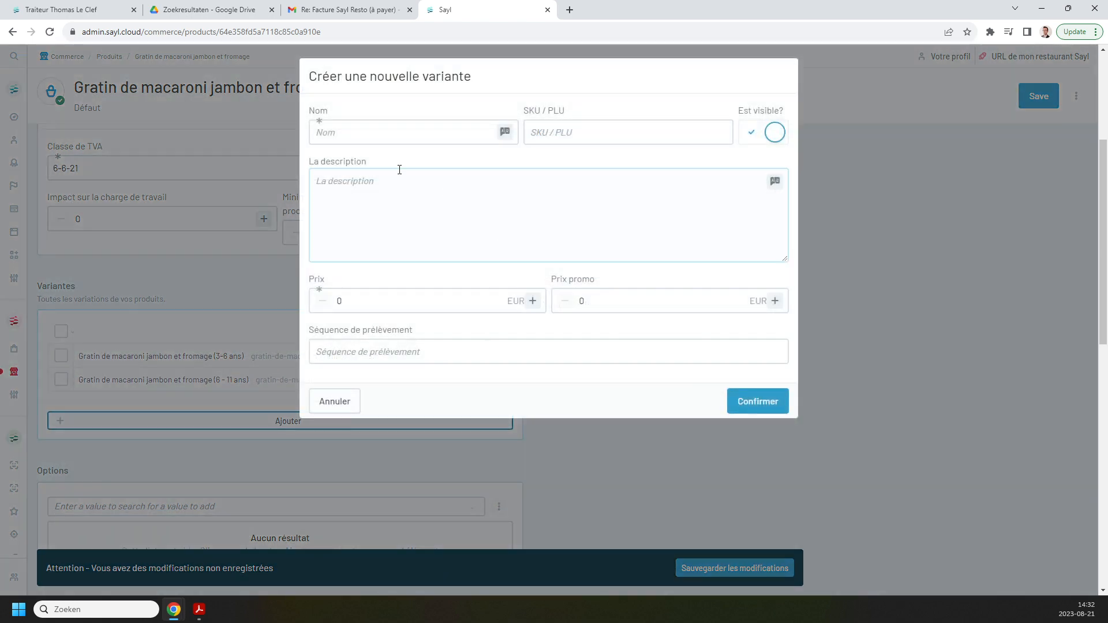
pyautogui.click(399, 129)
pyautogui.hotkey('ctrl', 'v')
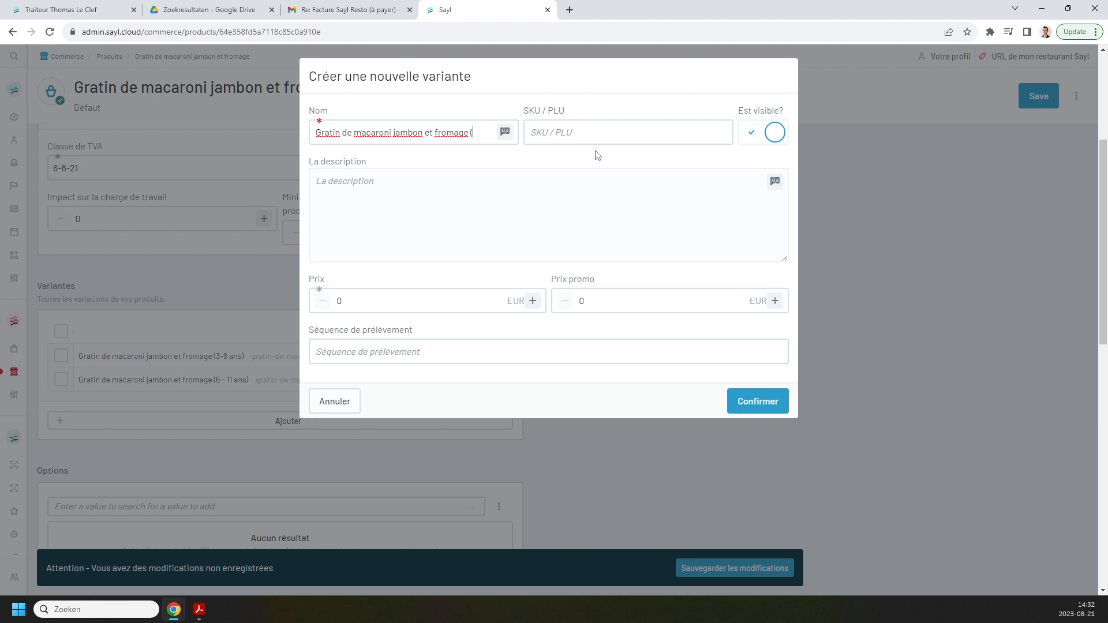
pyautogui.write('(+12 ans)')
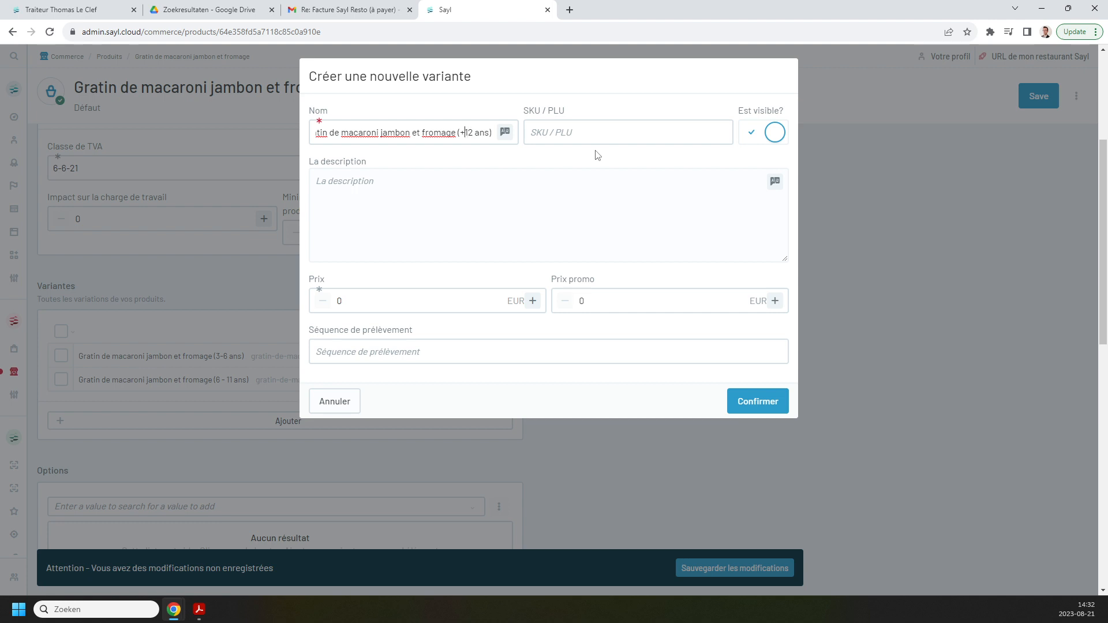
pyautogui.press('BackSpace')
pyautogui.write('et plus')
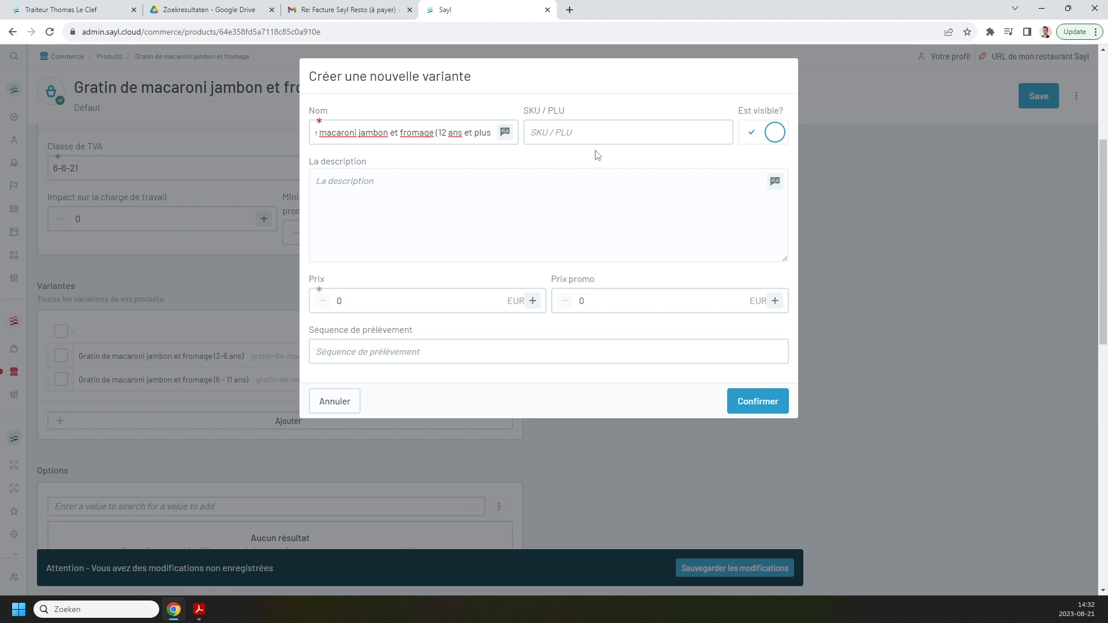
# Set the 12 ans et plus variant's price to 13 EUR after checking the Gmail menu, then confirm it and save the product changes
pyautogui.click(319, 184)
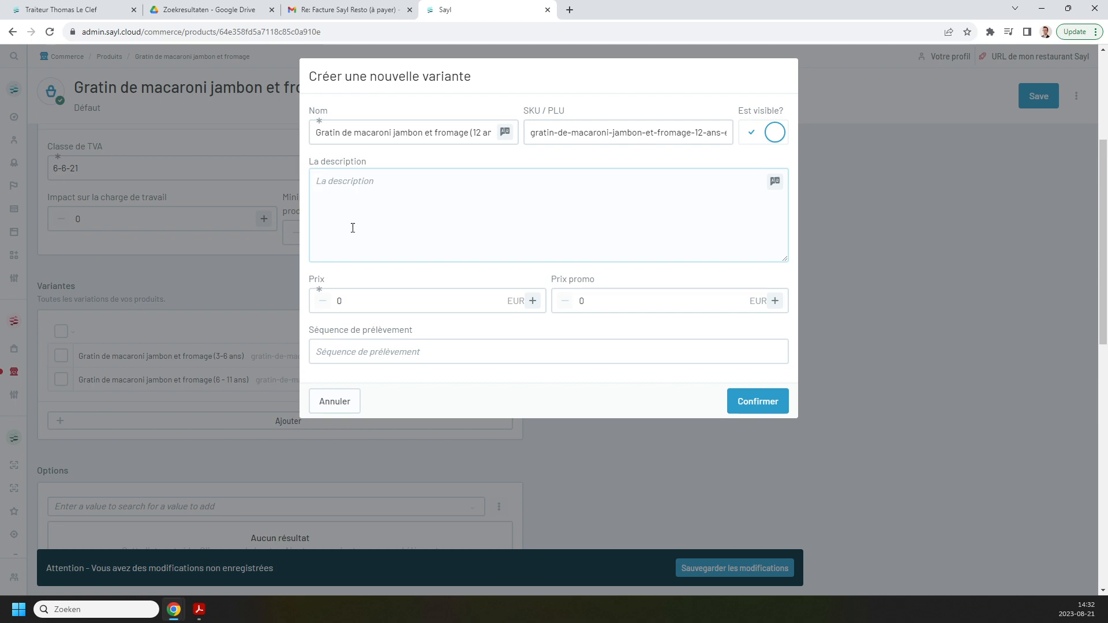
pyautogui.click(386, 7)
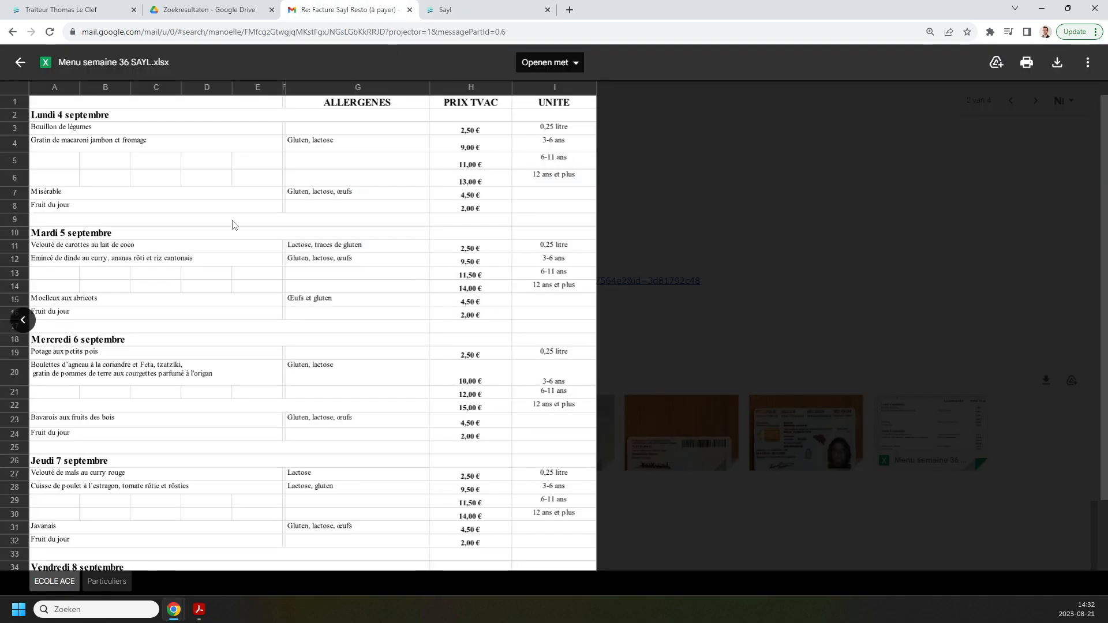
pyautogui.hotkey('ctrl', 'Tab')
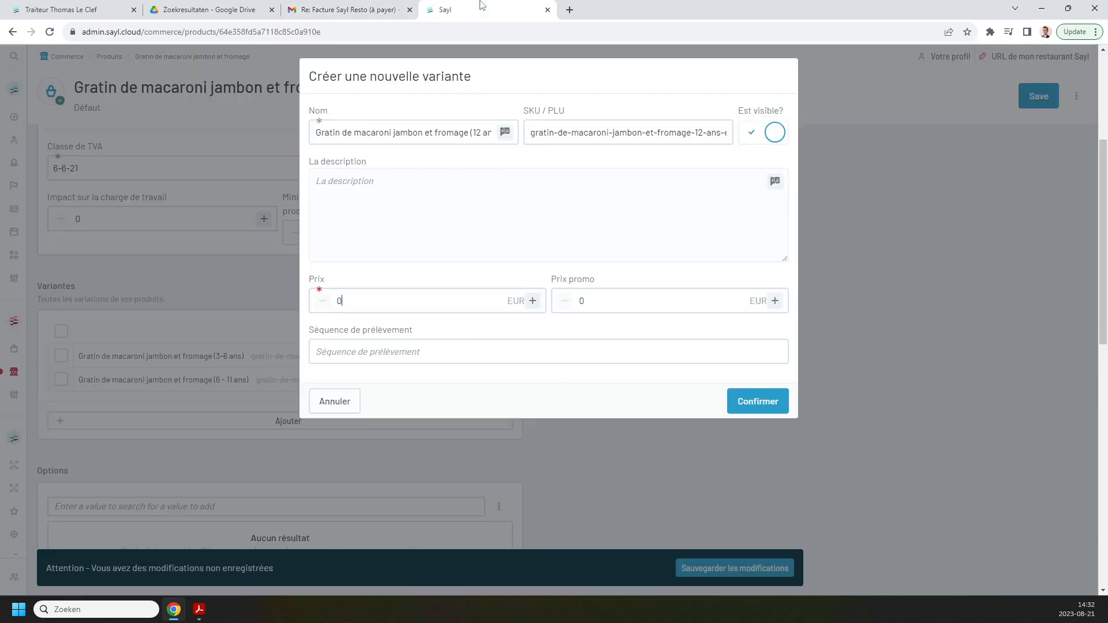
pyautogui.click(387, 295)
pyautogui.write('13')
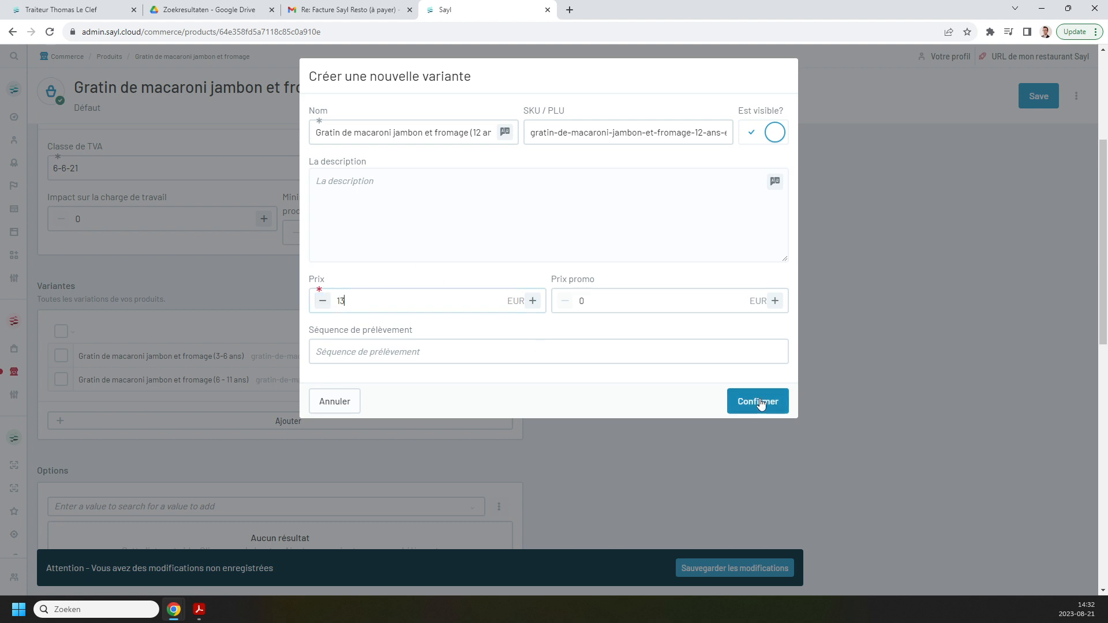
pyautogui.click(757, 401)
pyautogui.scroll(-3, 571, 379)
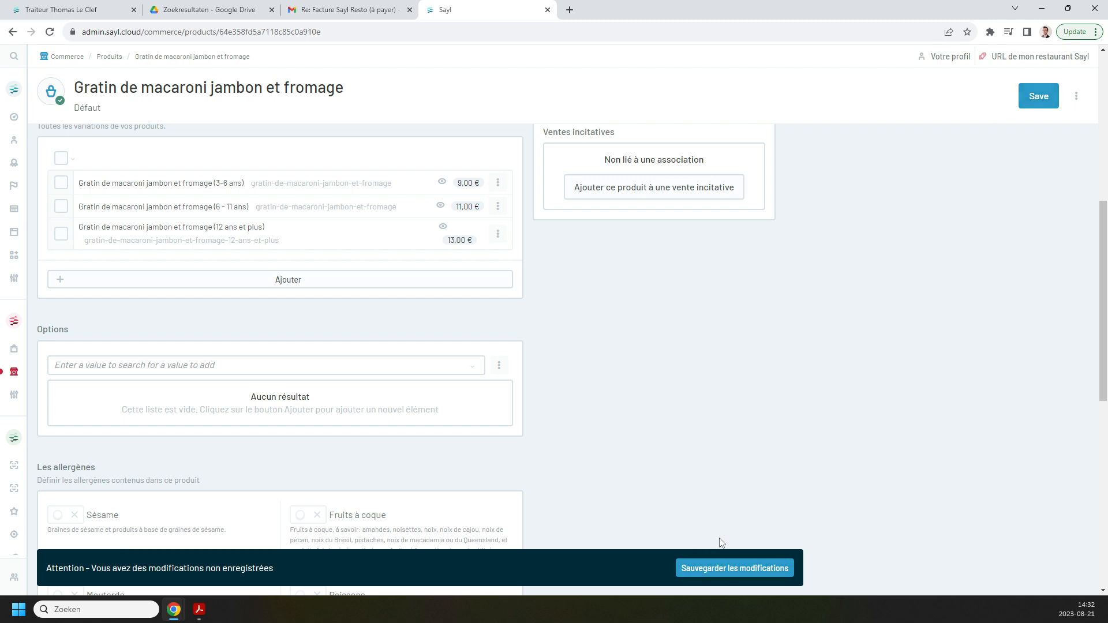
pyautogui.click(716, 570)
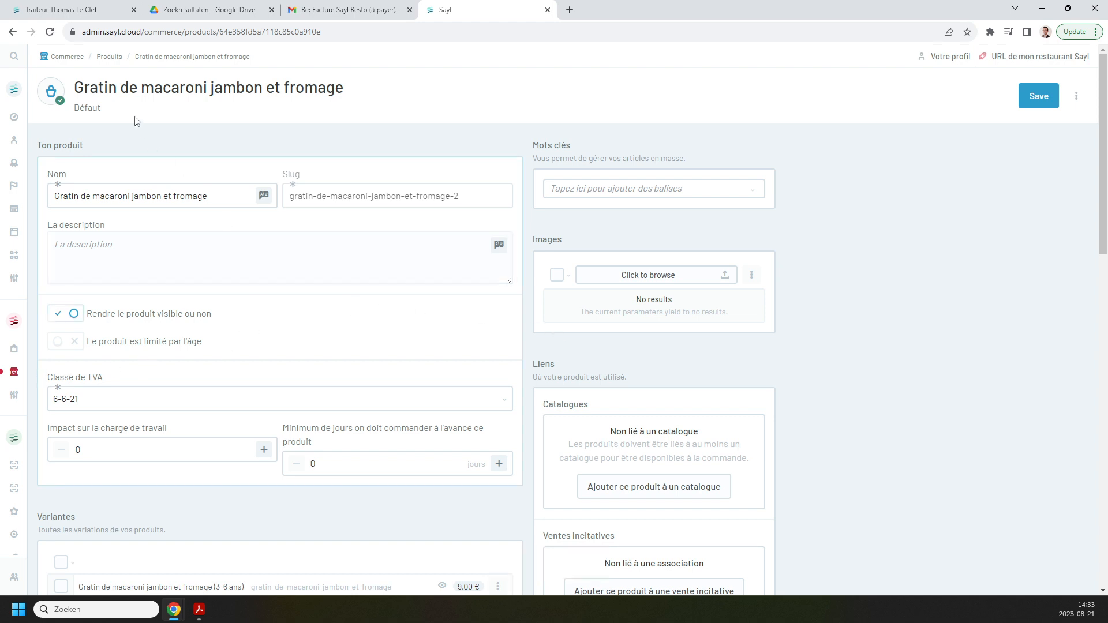
# Leave the gratin product and open the Ace of Brussels School catalogue
pyautogui.moveTo(22, 371)
pyautogui.click(115, 59)
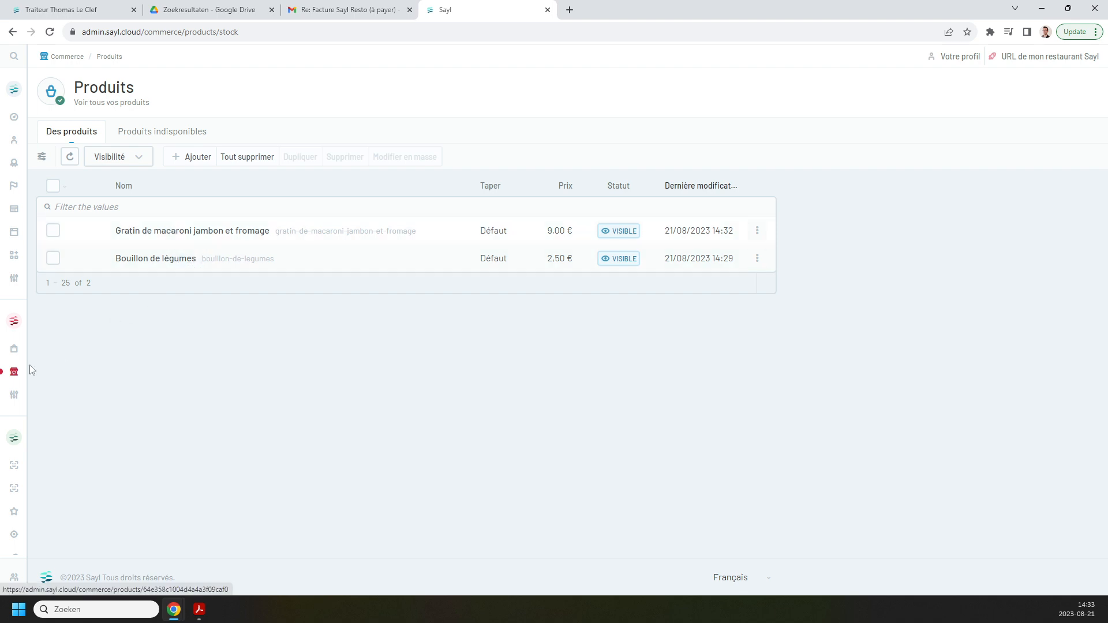
pyautogui.moveTo(101, 376)
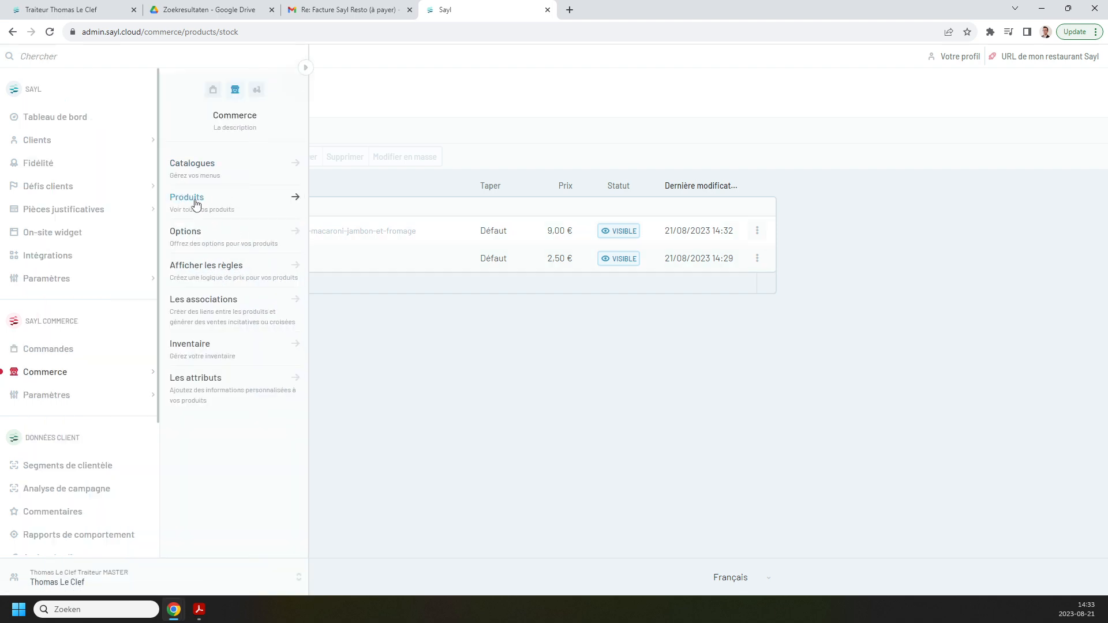
pyautogui.click(219, 172)
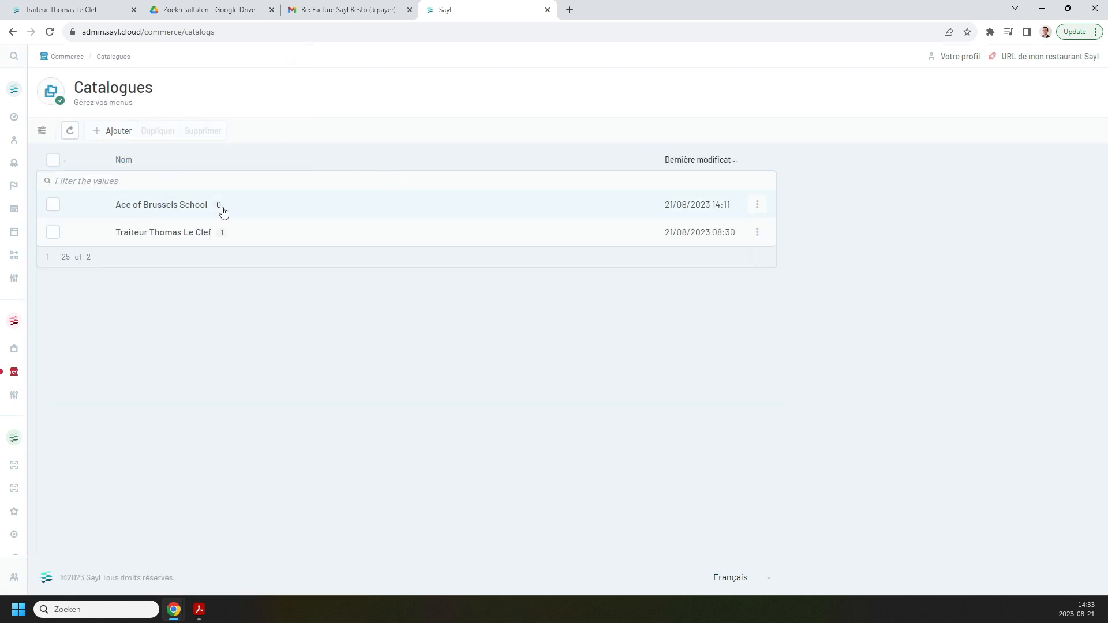
pyautogui.click(149, 212)
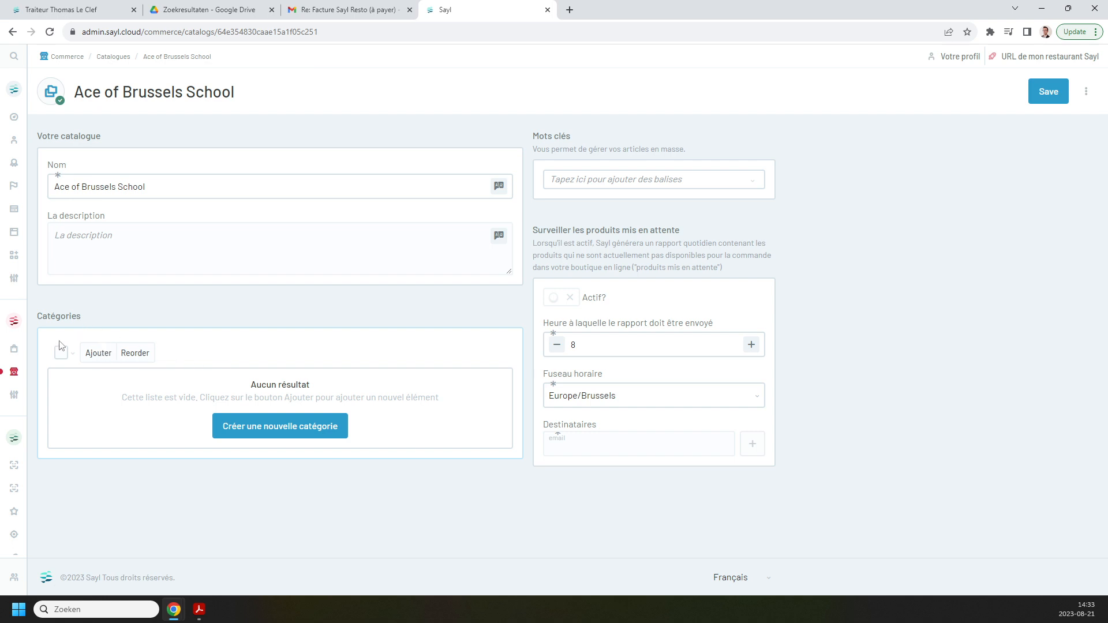
# Create a category named Lundi 4 septembre in the catalogue, checking the day heading in the Gmail menu
pyautogui.click(98, 353)
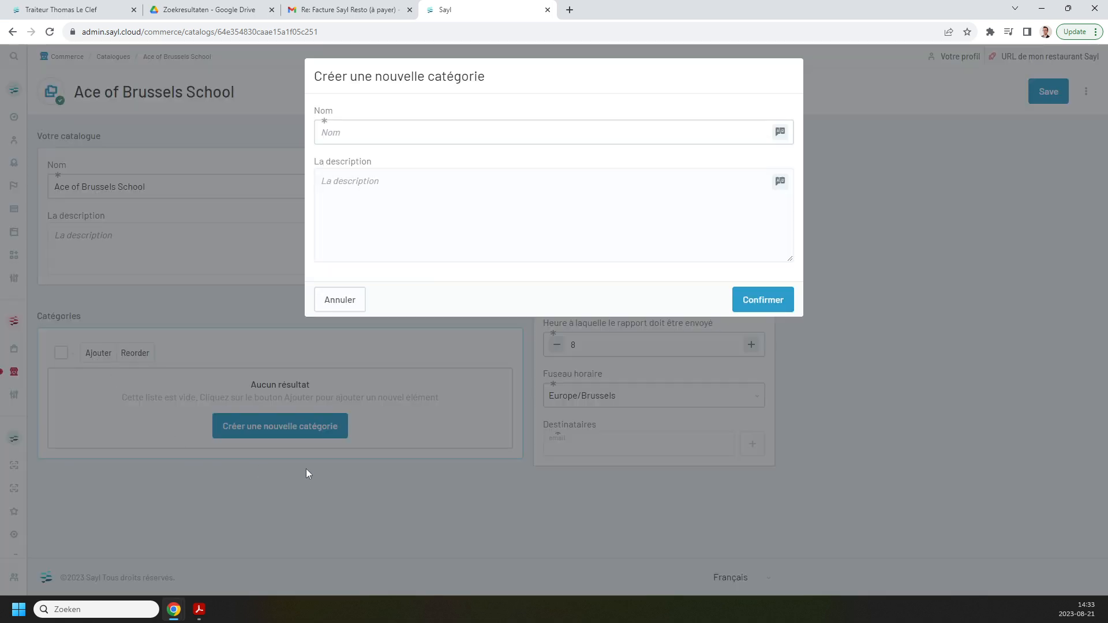
pyautogui.click(342, 12)
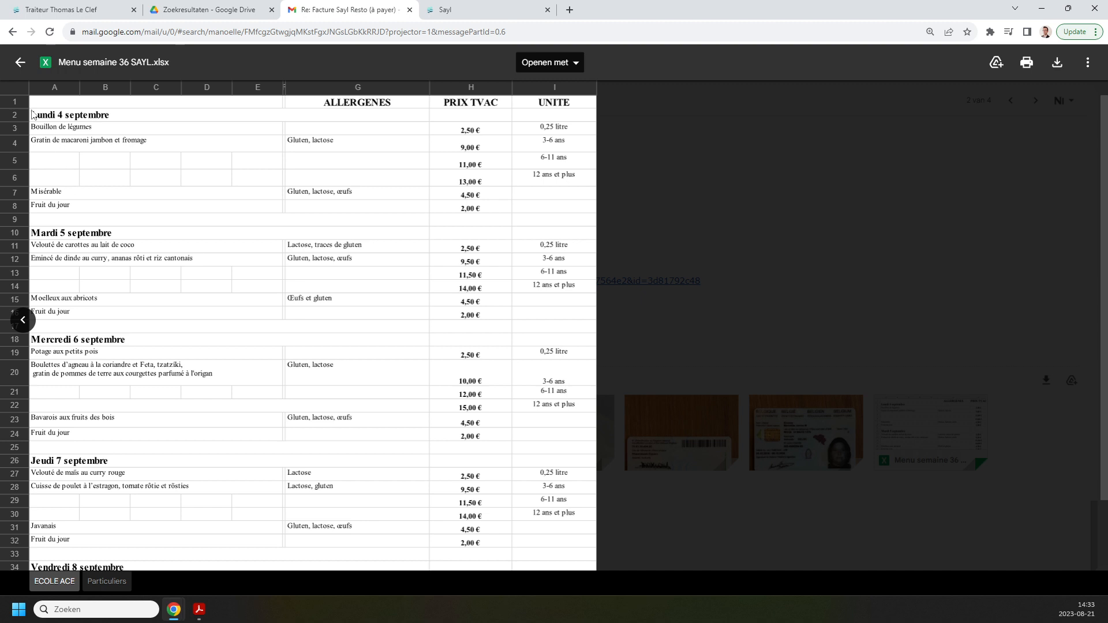
pyautogui.click(437, 13)
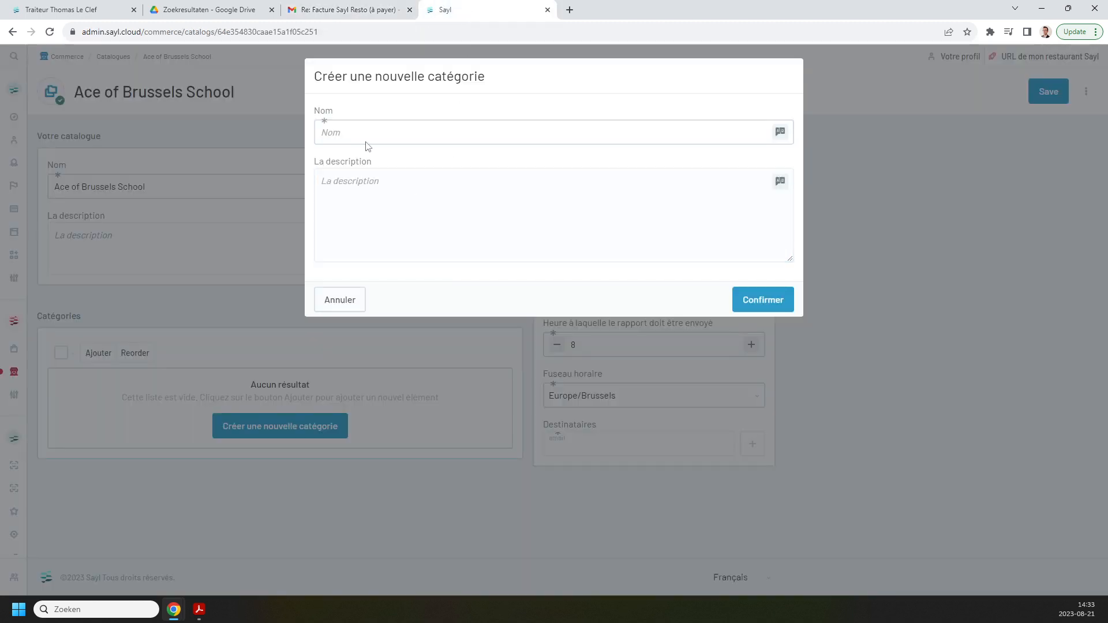
pyautogui.write('Lundi 4 septembre')
pyautogui.click(769, 300)
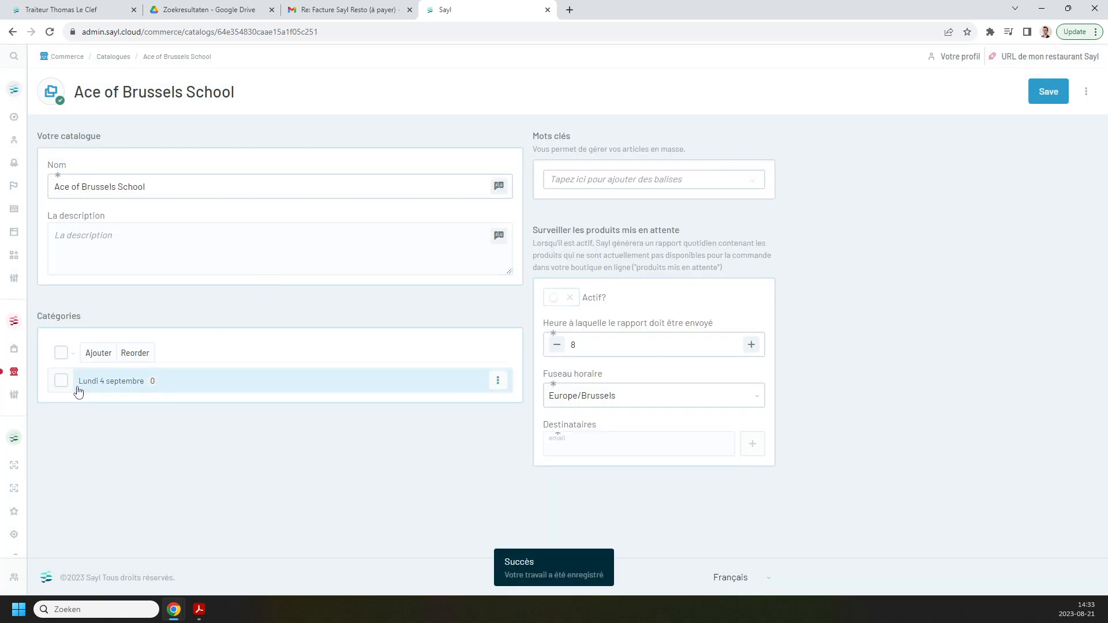
# Open the Lundi 4 septembre category, search its linked products for "boui", and add Bouillon de légumes
pyautogui.click(162, 390)
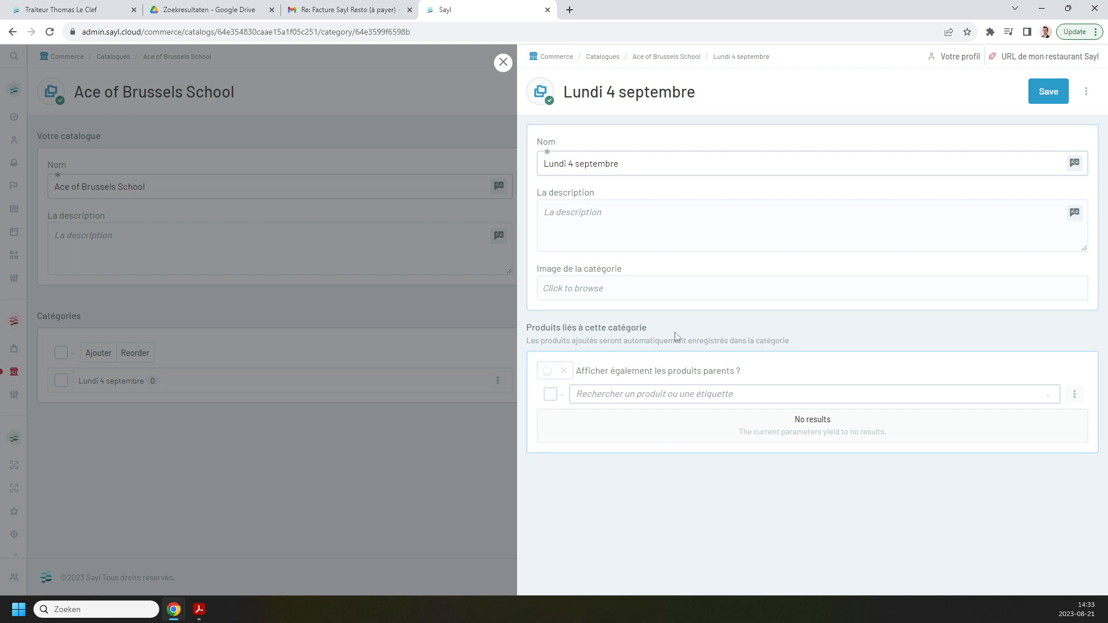
pyautogui.moveTo(771, 420); pyautogui.dragTo(888, 448)
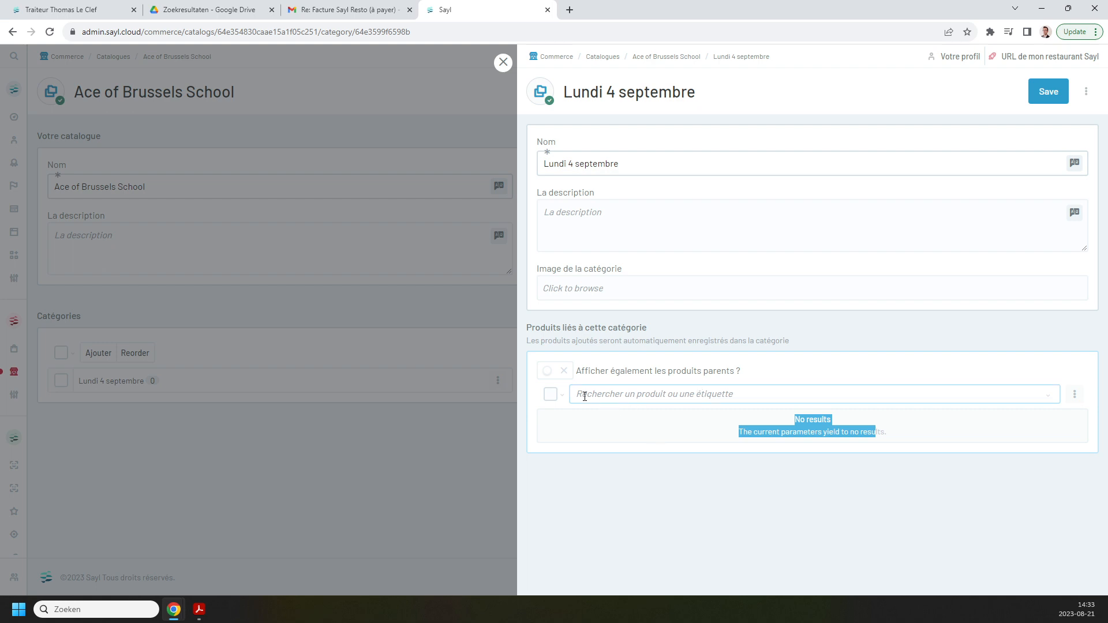
pyautogui.click(607, 397)
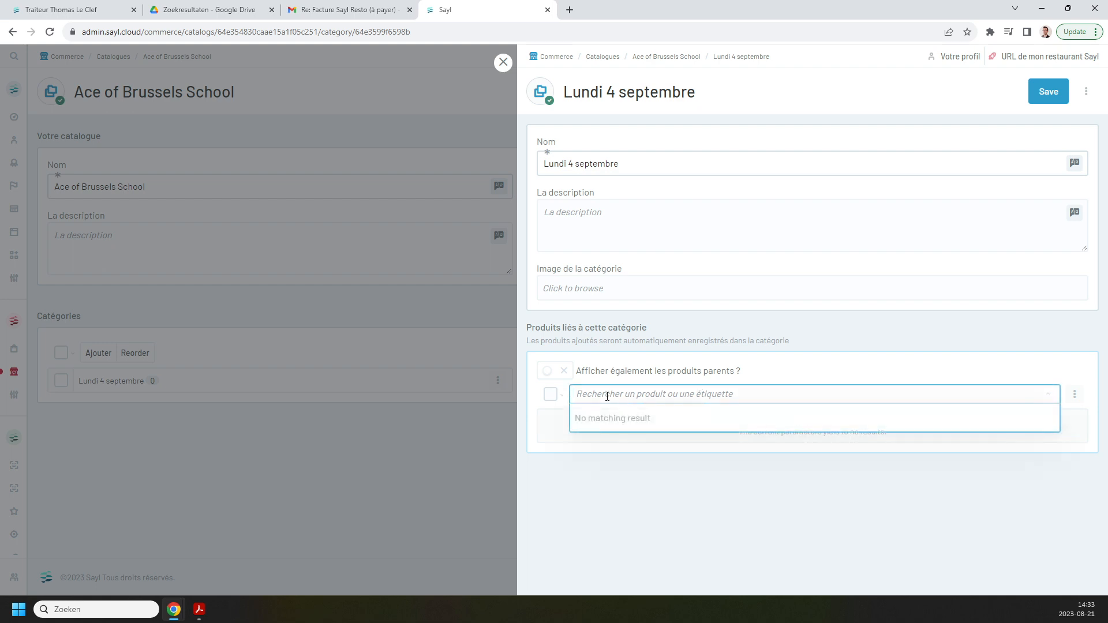
pyautogui.write('bu')
pyautogui.write('u')
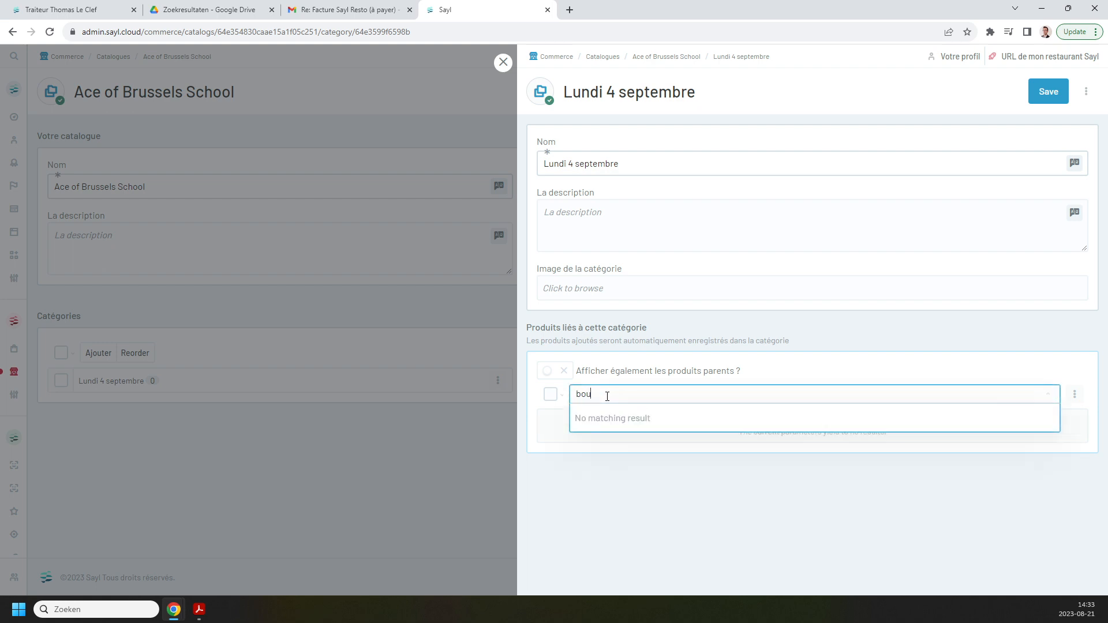
pyautogui.write('i')
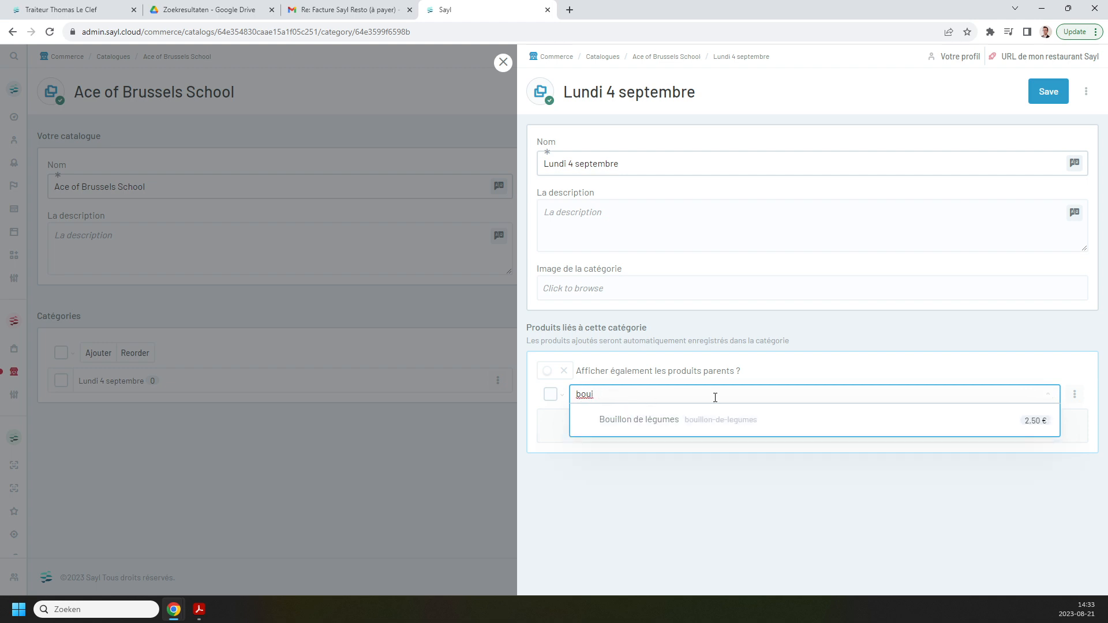
pyautogui.click(620, 425)
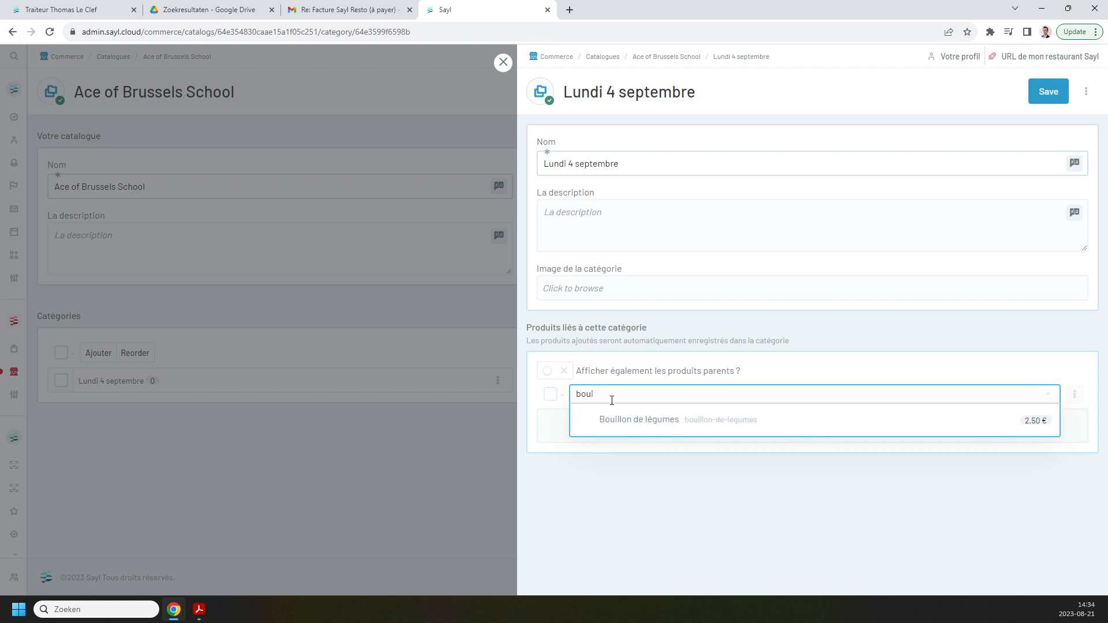
# Search for "gratin", add Gratin de macaroni jambon et fromage to the category, and save the category
pyautogui.write('gratin')
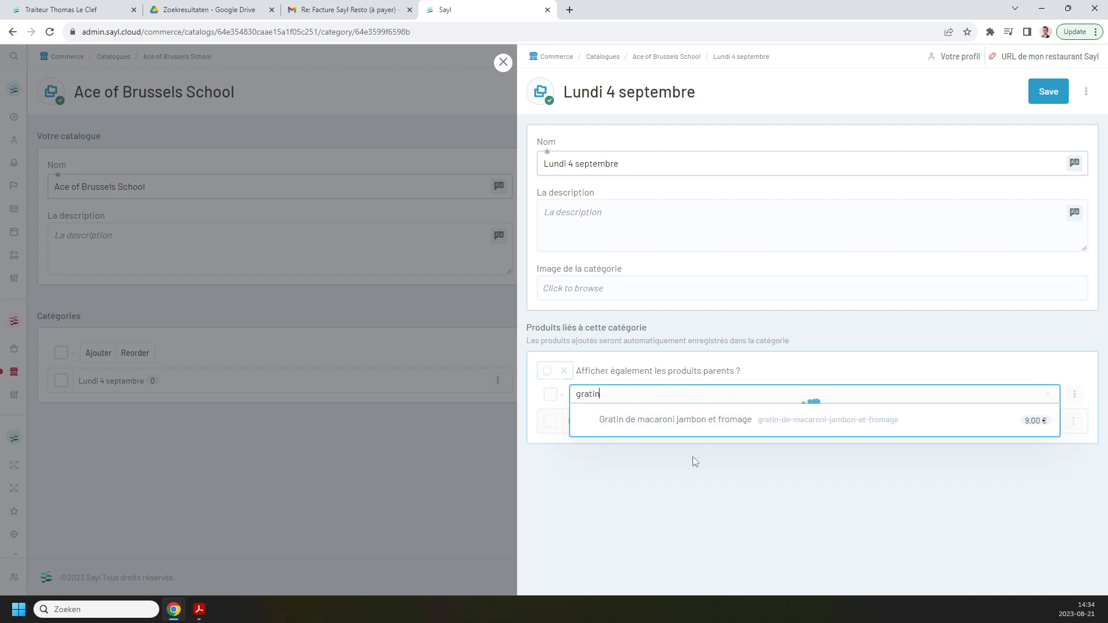
pyautogui.press('Return')
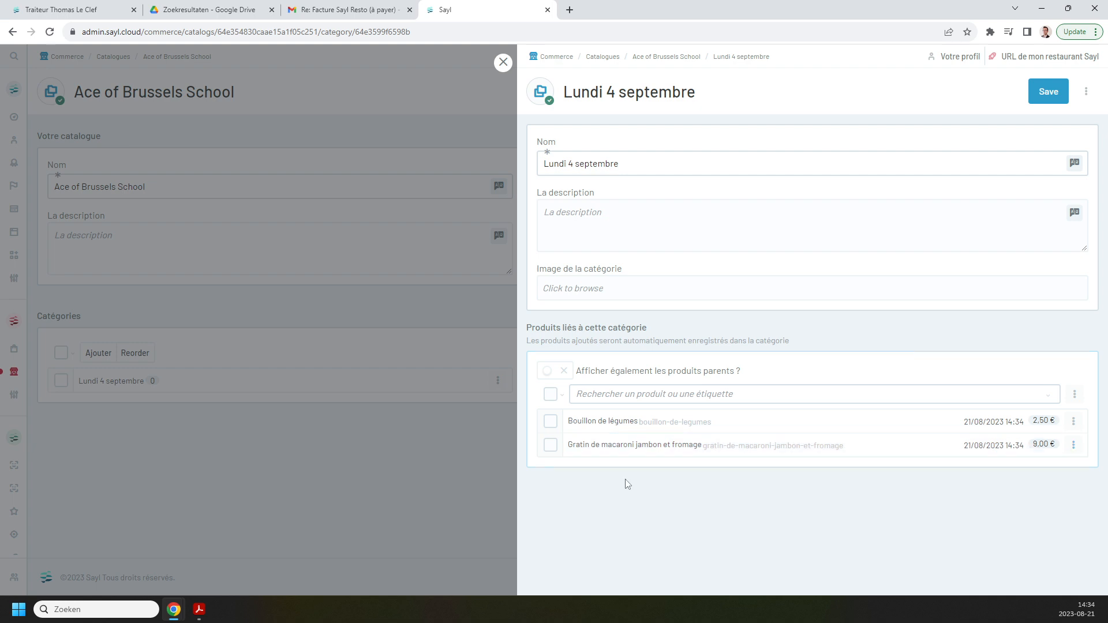
pyautogui.click(1050, 103)
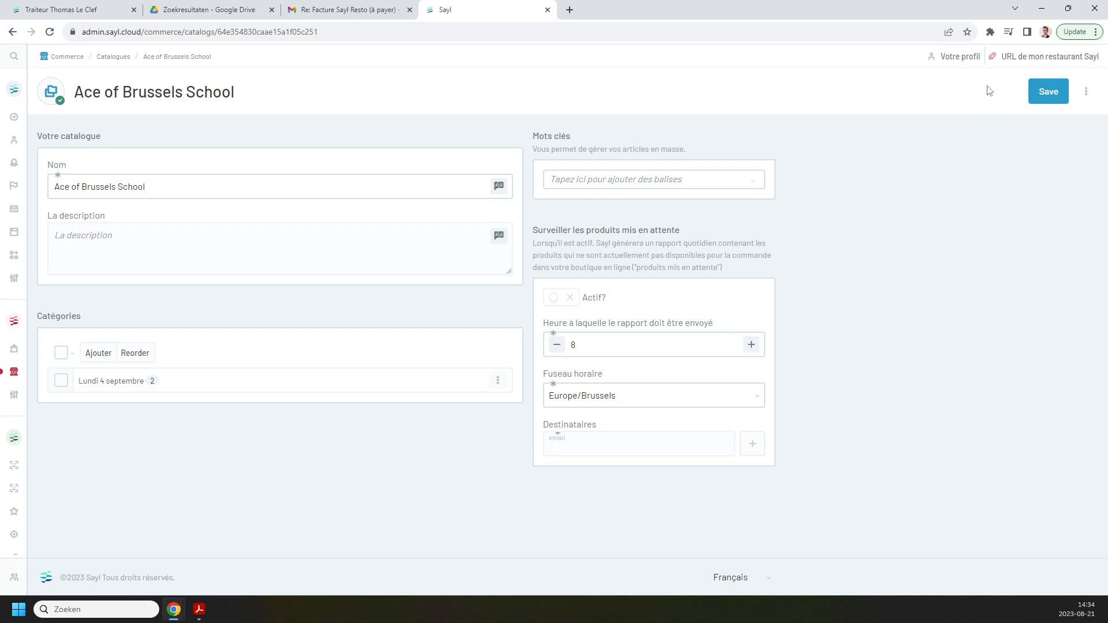
# Build the Sayl Resto online shop link for the Webshop TLC storefront, with the takeaway service and Français as language
pyautogui.click(1031, 60)
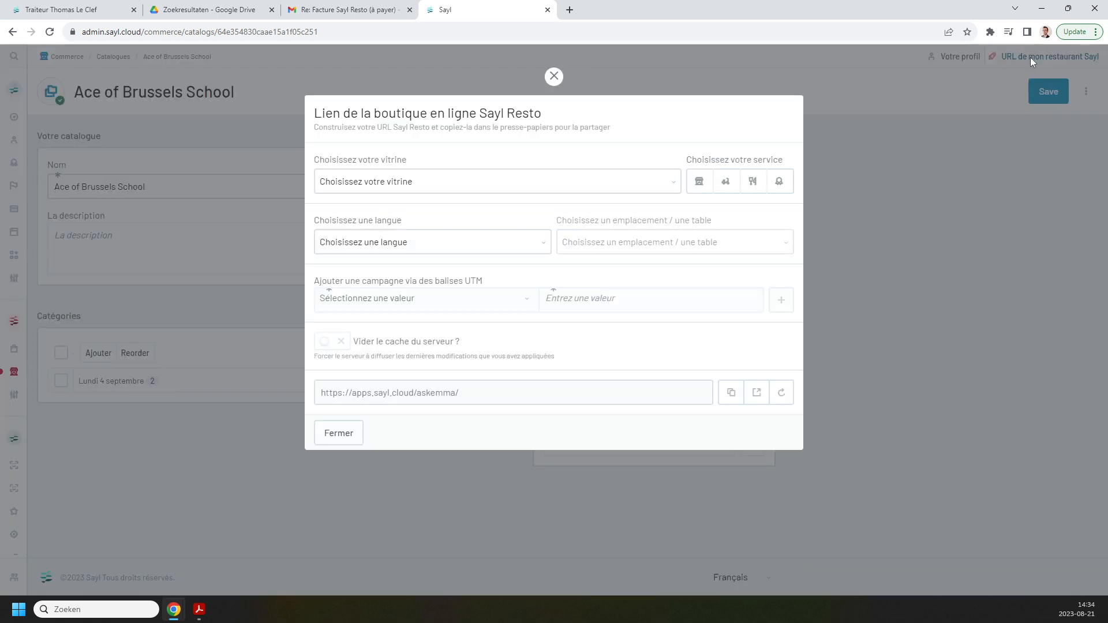
pyautogui.click(443, 188)
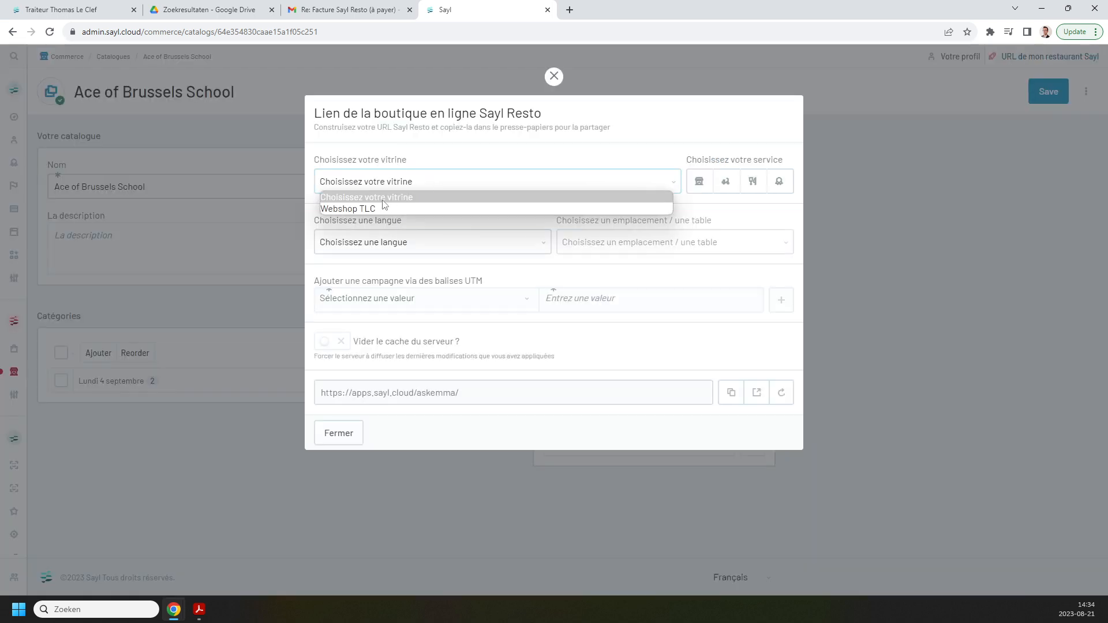
pyautogui.click(361, 209)
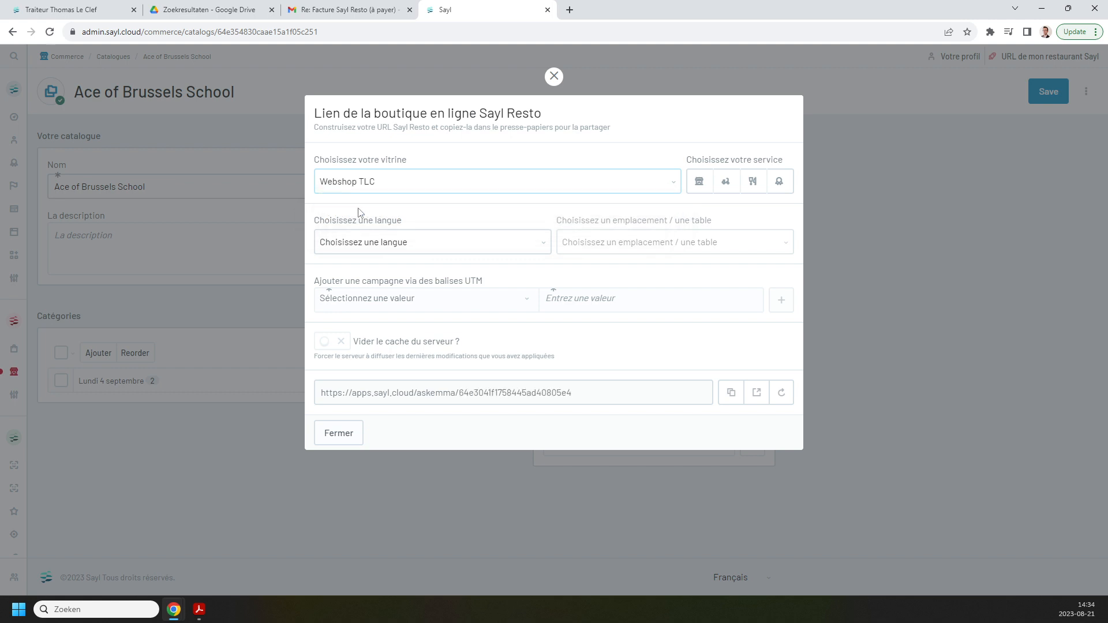
pyautogui.click(701, 182)
pyautogui.click(385, 248)
pyautogui.click(372, 281)
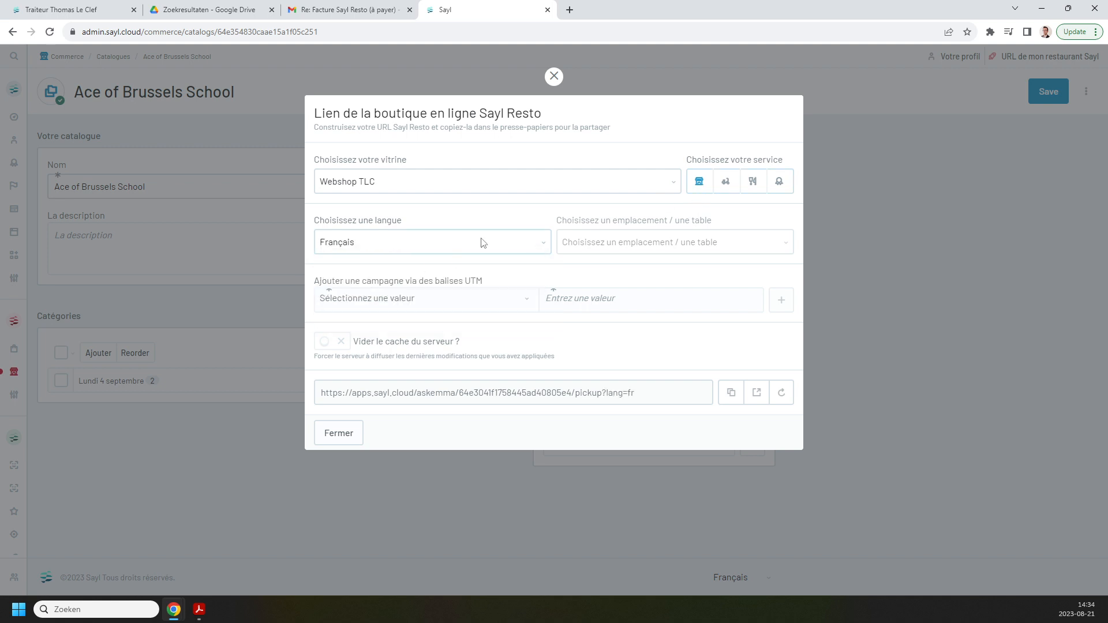
# Open the generated shop link, check its menu section for products, and return to the admin to close the link builder
pyautogui.click(758, 394)
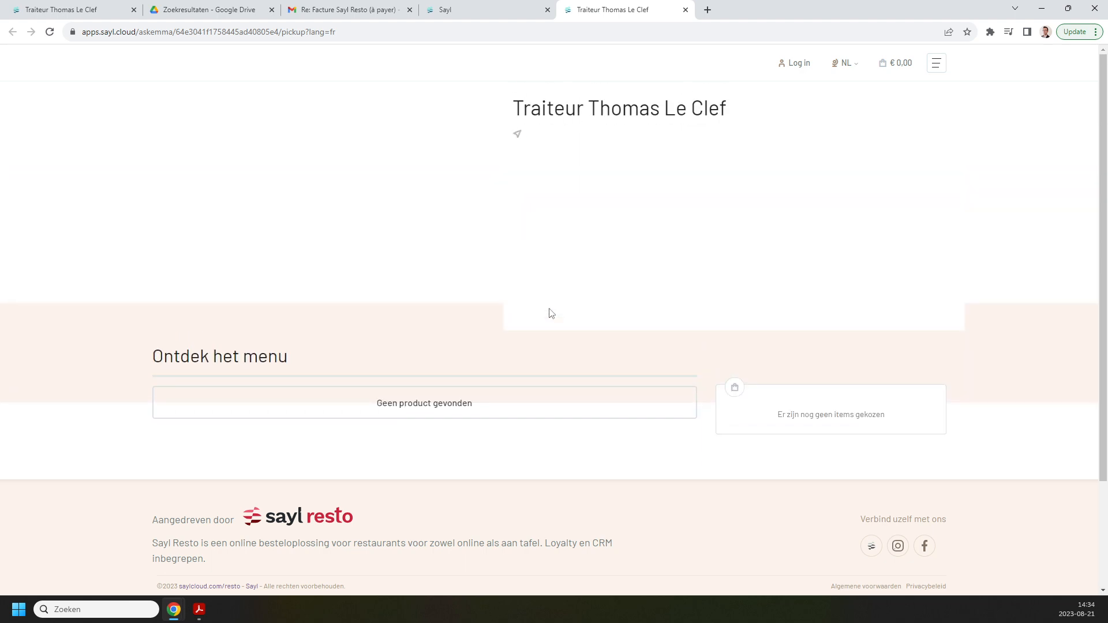
pyautogui.scroll(-2, 560, 369)
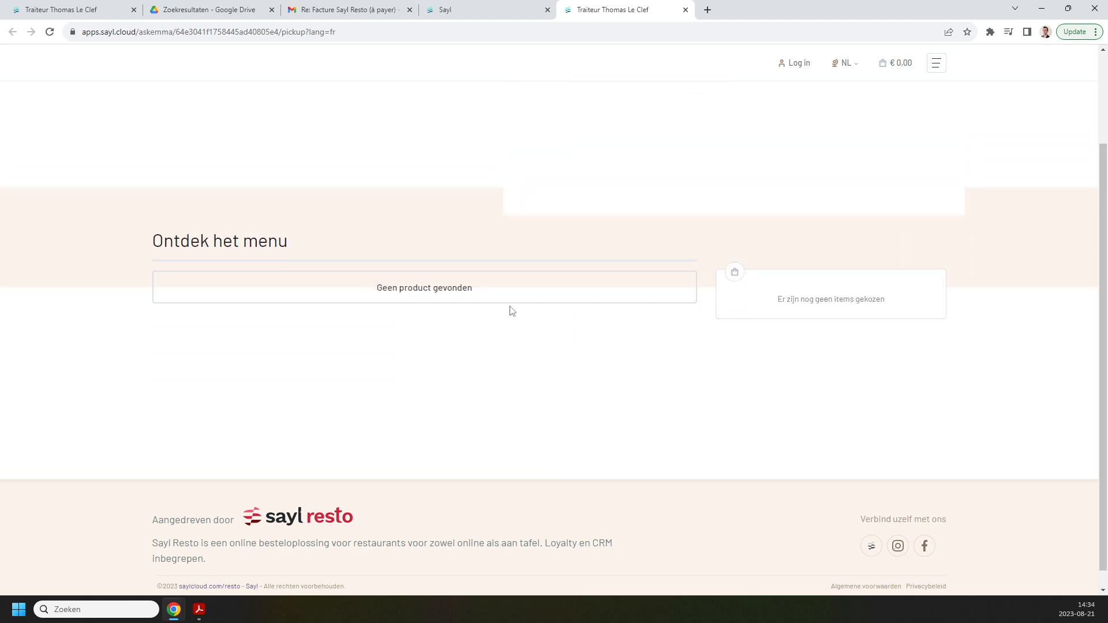
pyautogui.scroll(2, 510, 311)
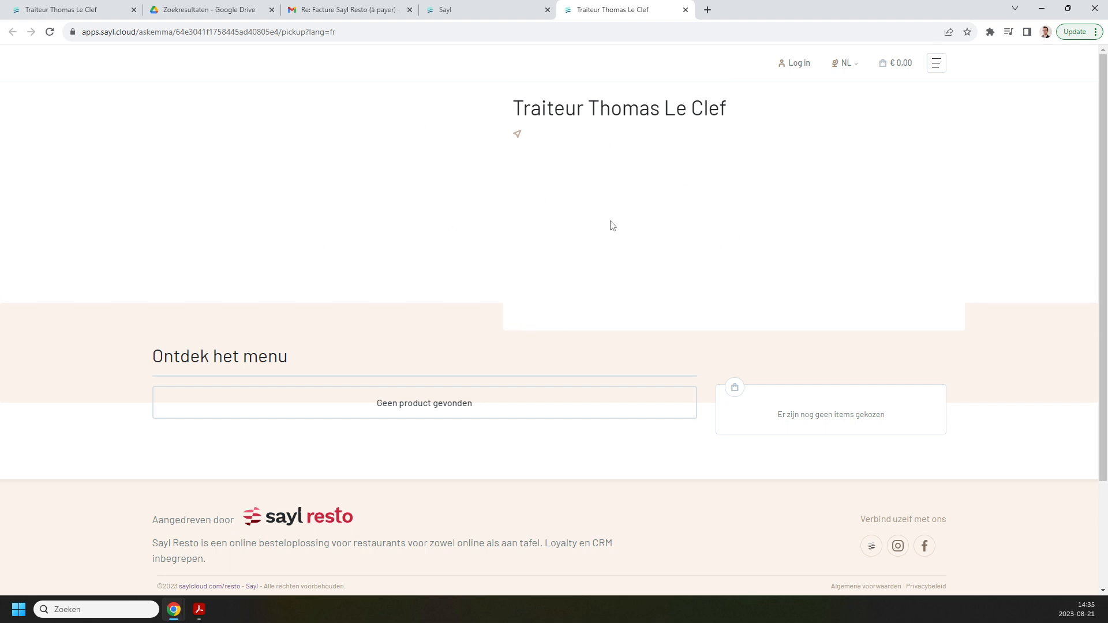
pyautogui.scroll(-2, 622, 327)
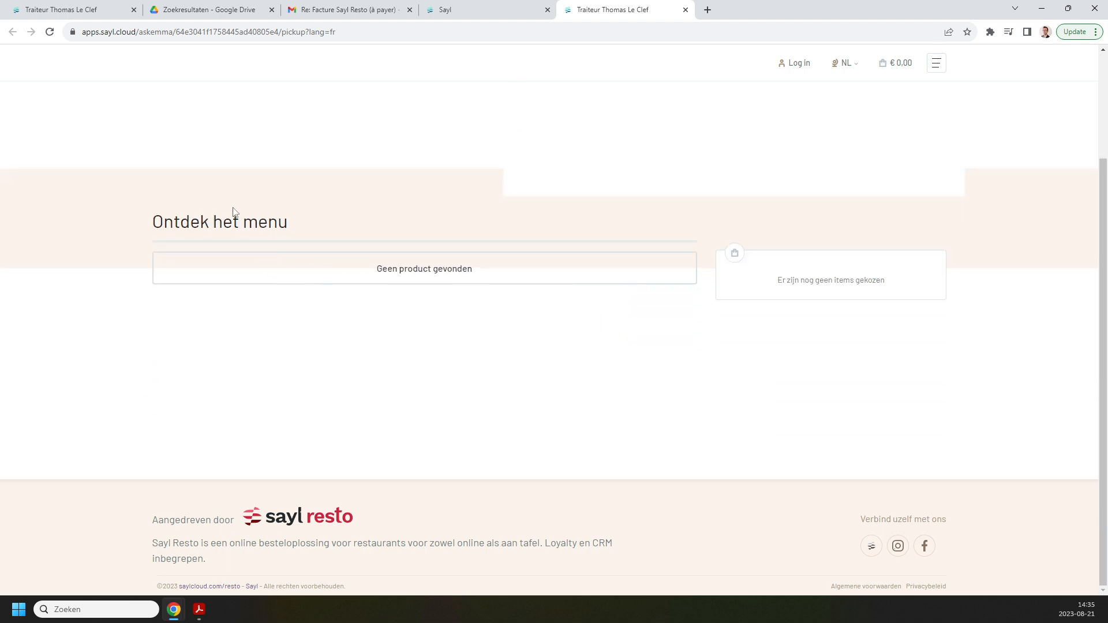
pyautogui.click(502, 10)
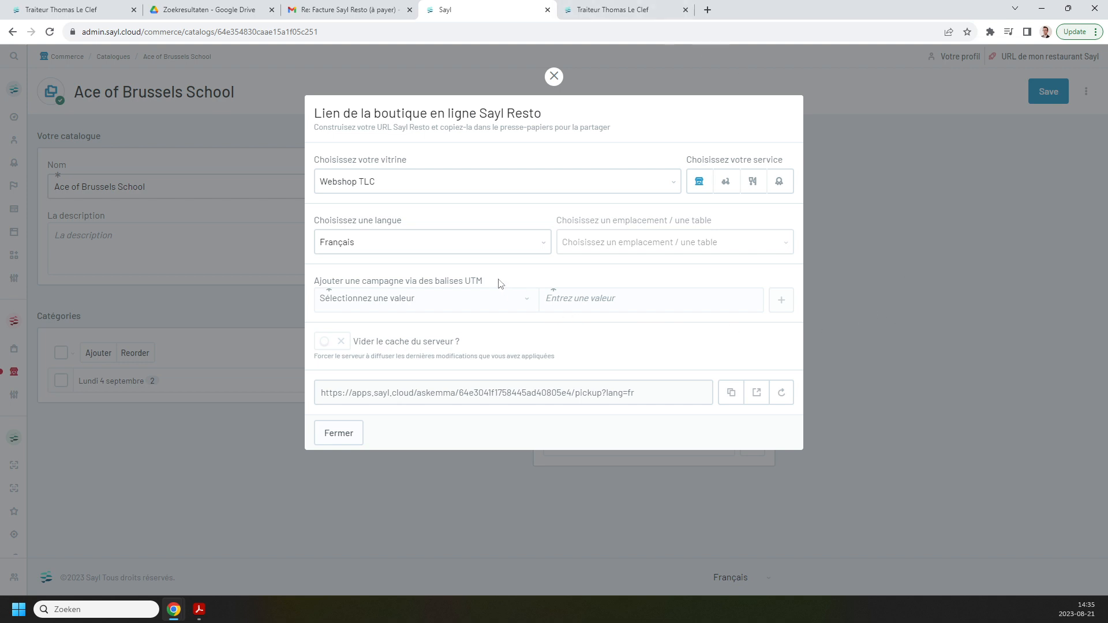
pyautogui.click(386, 460)
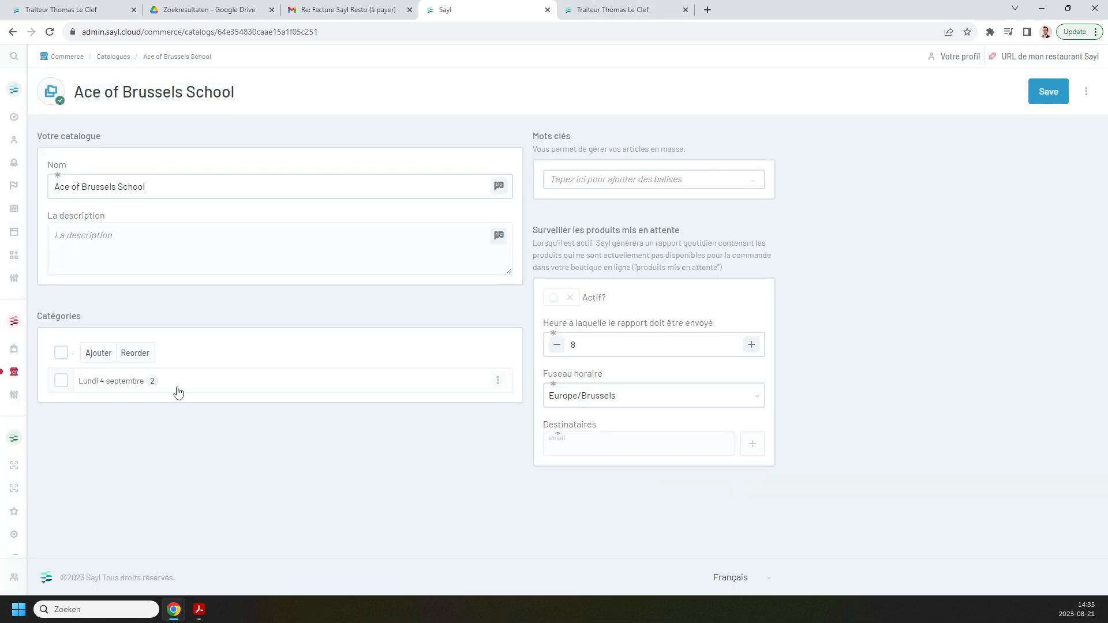
# Link the Ace of Brussels School catalogue to the caterer's store for the takeaway (À emporter) service and save the changes
pyautogui.moveTo(30, 376)
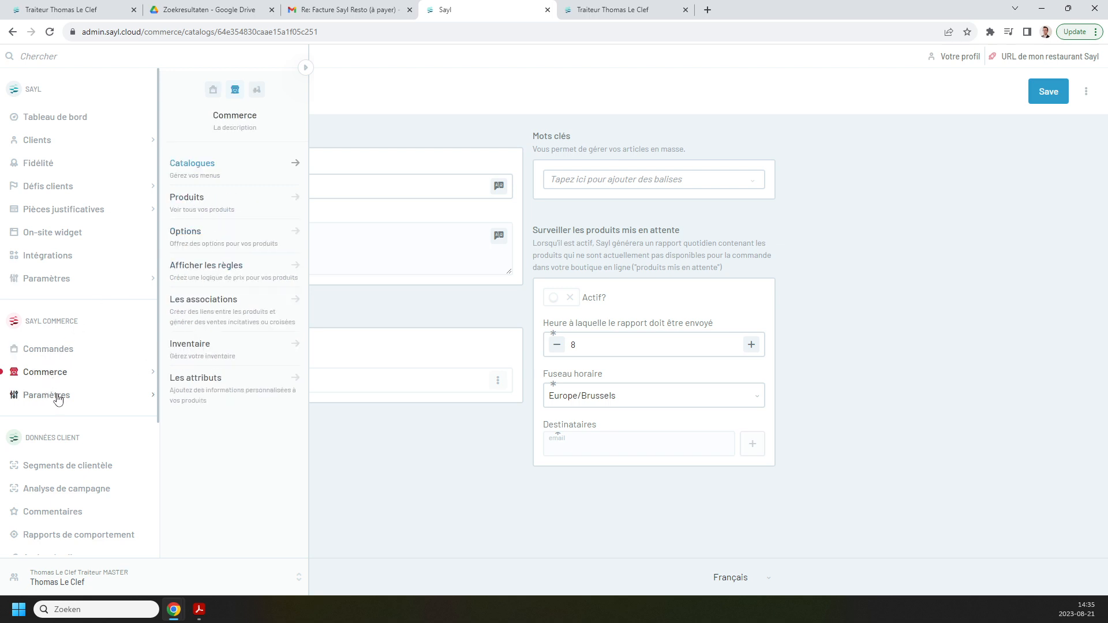
pyautogui.moveTo(42, 398)
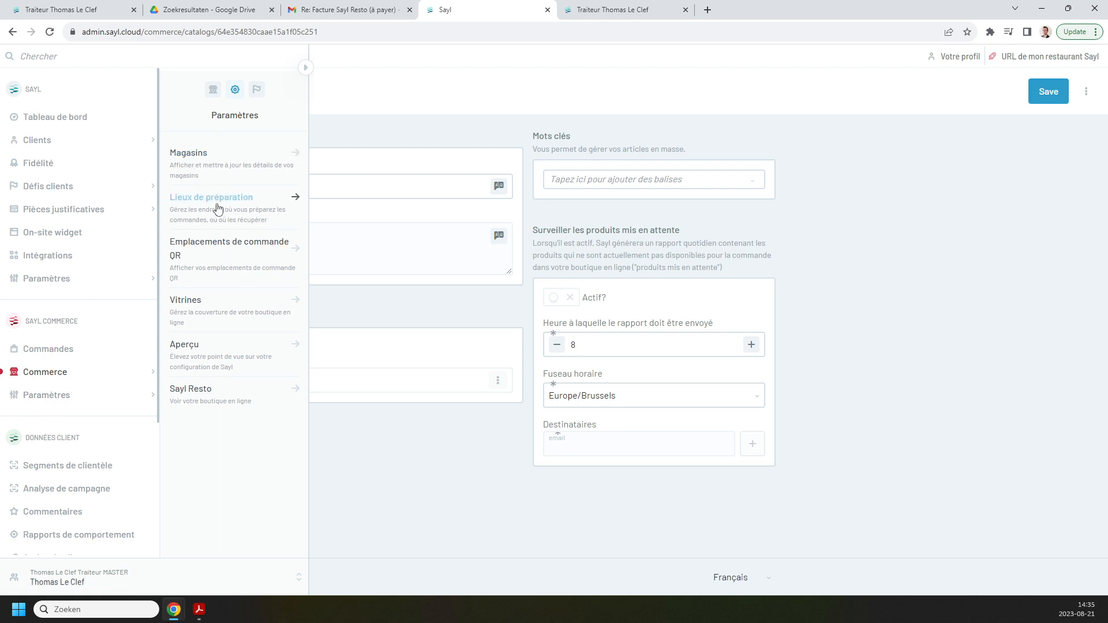
pyautogui.click(182, 163)
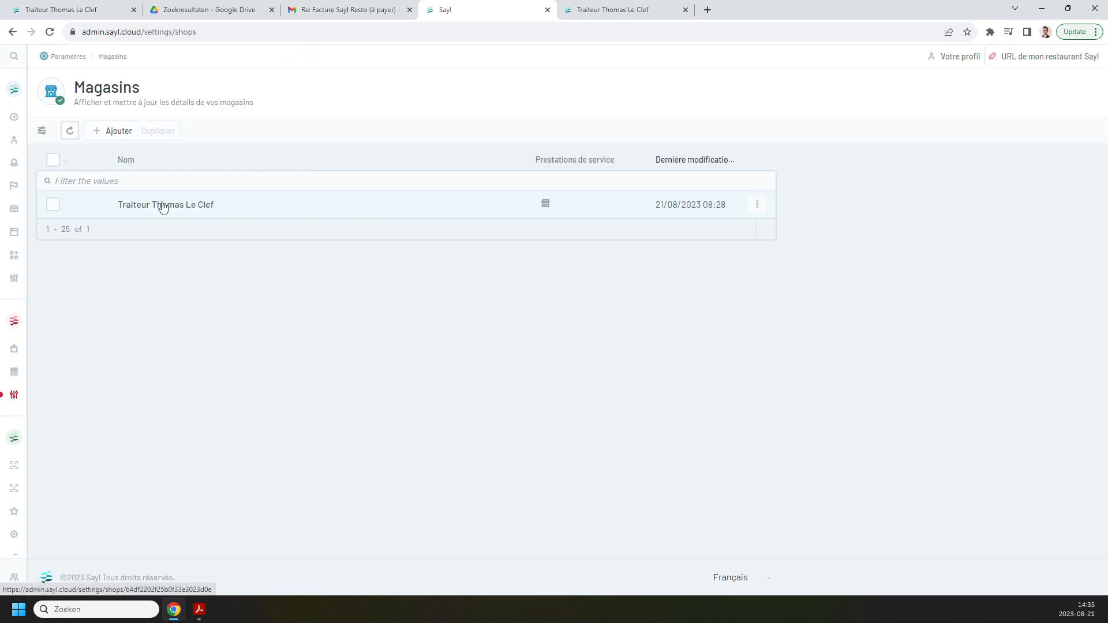
pyautogui.click(213, 211)
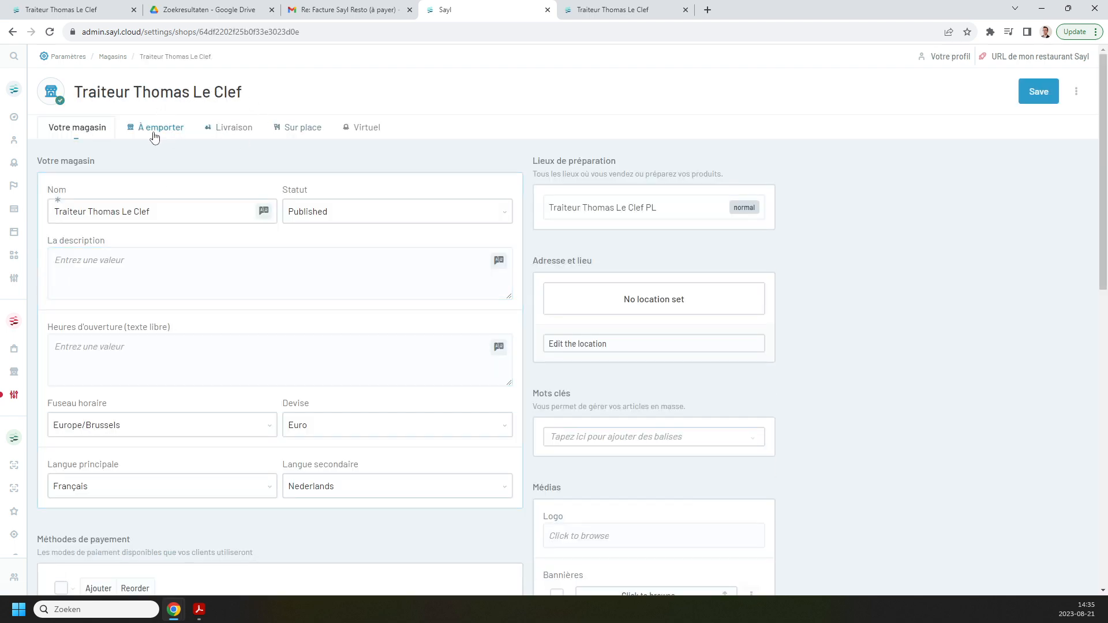
pyautogui.click(155, 130)
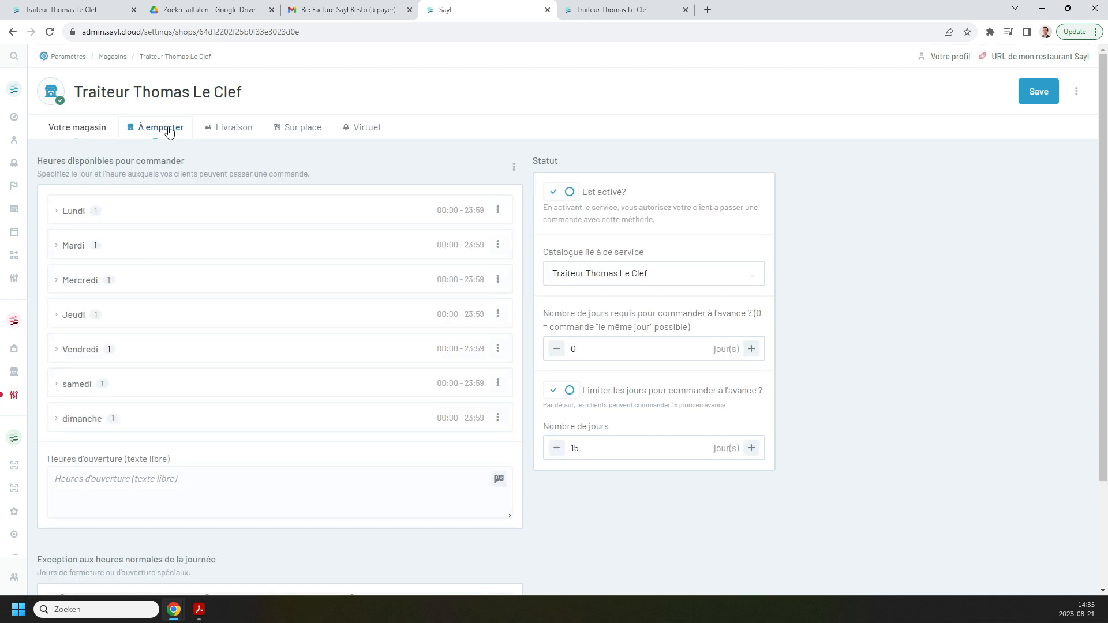
pyautogui.click(595, 269)
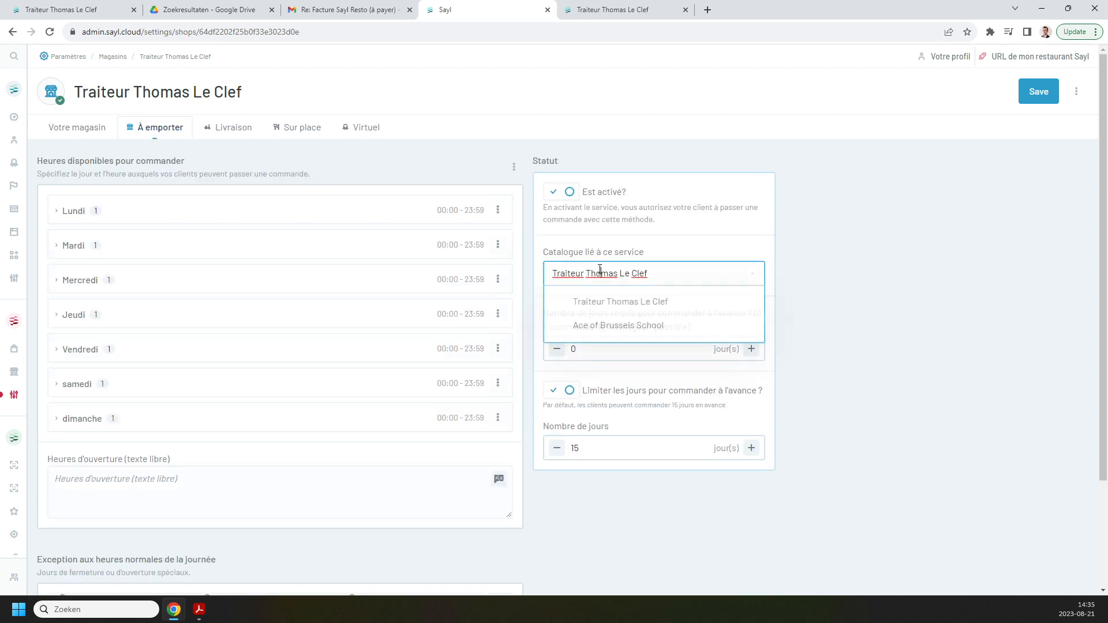
pyautogui.click(621, 326)
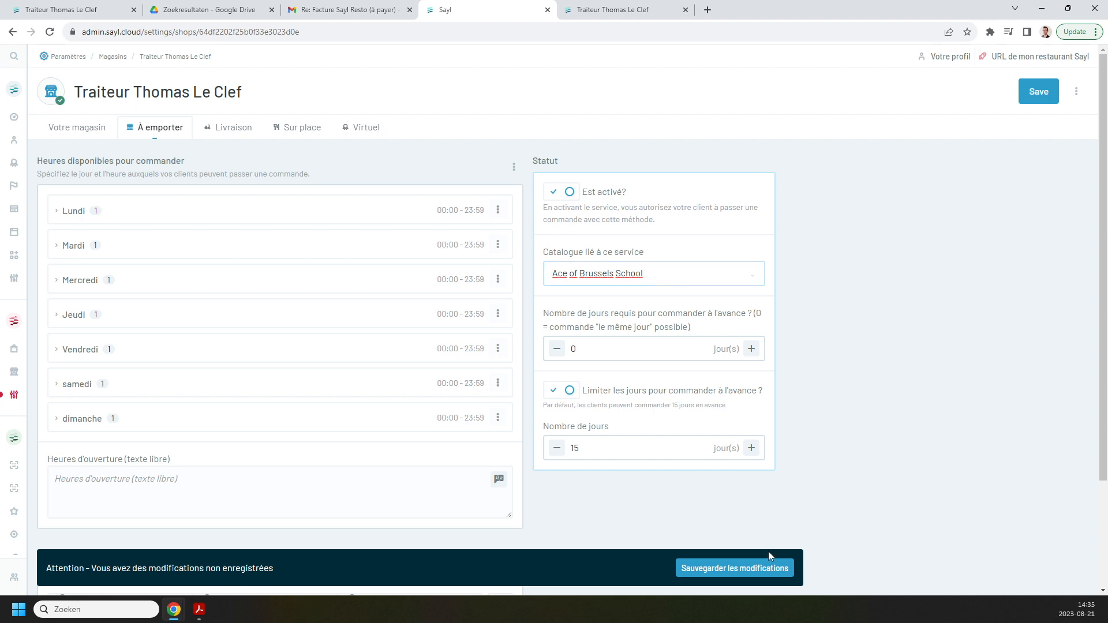
pyautogui.click(741, 570)
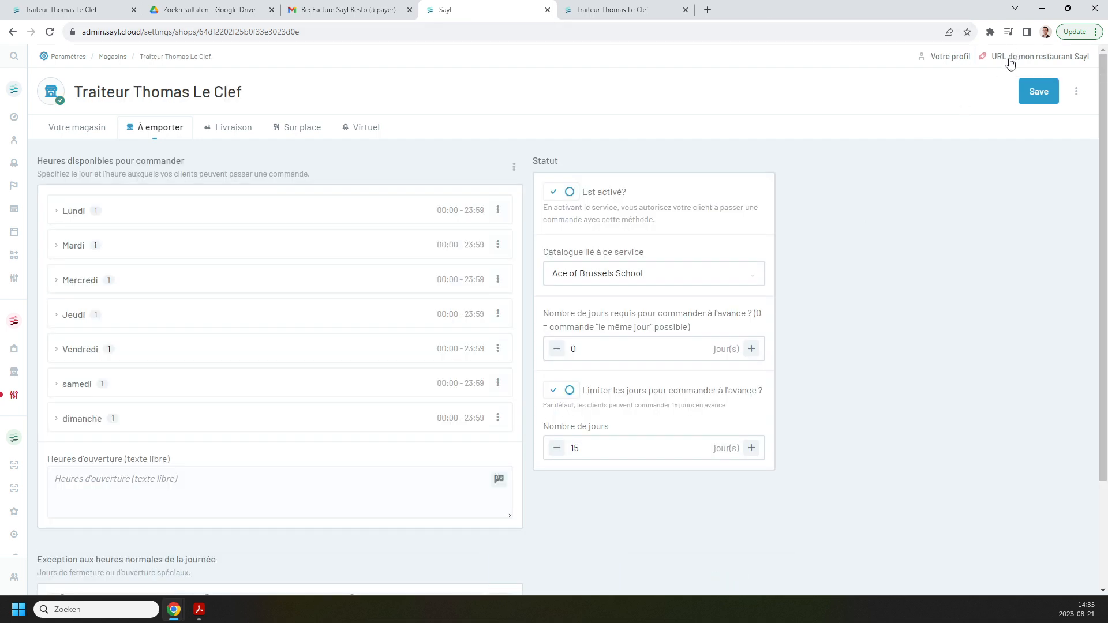
# Build the Webshop TLC takeaway link in Français with the server cache emptied, and open it in the browser
pyautogui.click(1020, 58)
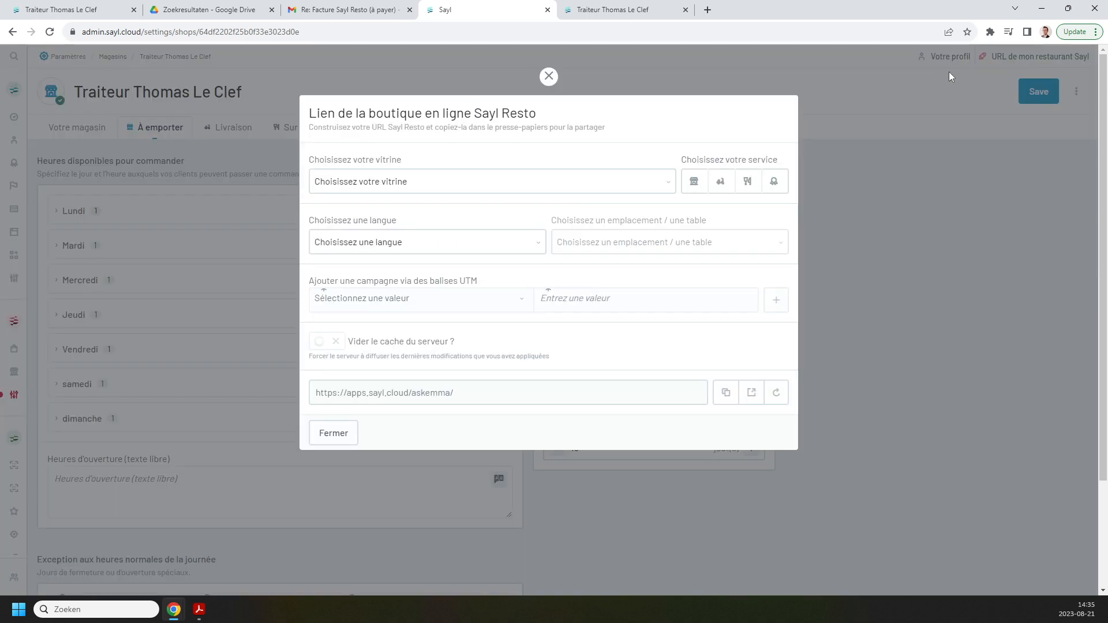
pyautogui.click(421, 183)
pyautogui.click(410, 202)
pyautogui.click(695, 183)
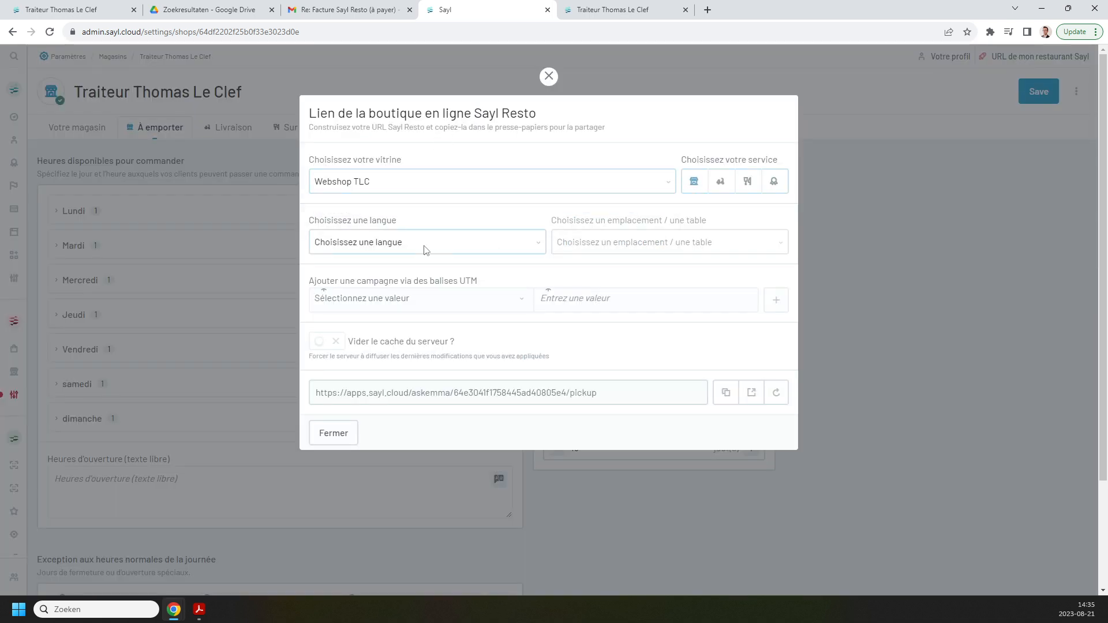
pyautogui.click(424, 242)
pyautogui.click(398, 282)
pyautogui.click(332, 341)
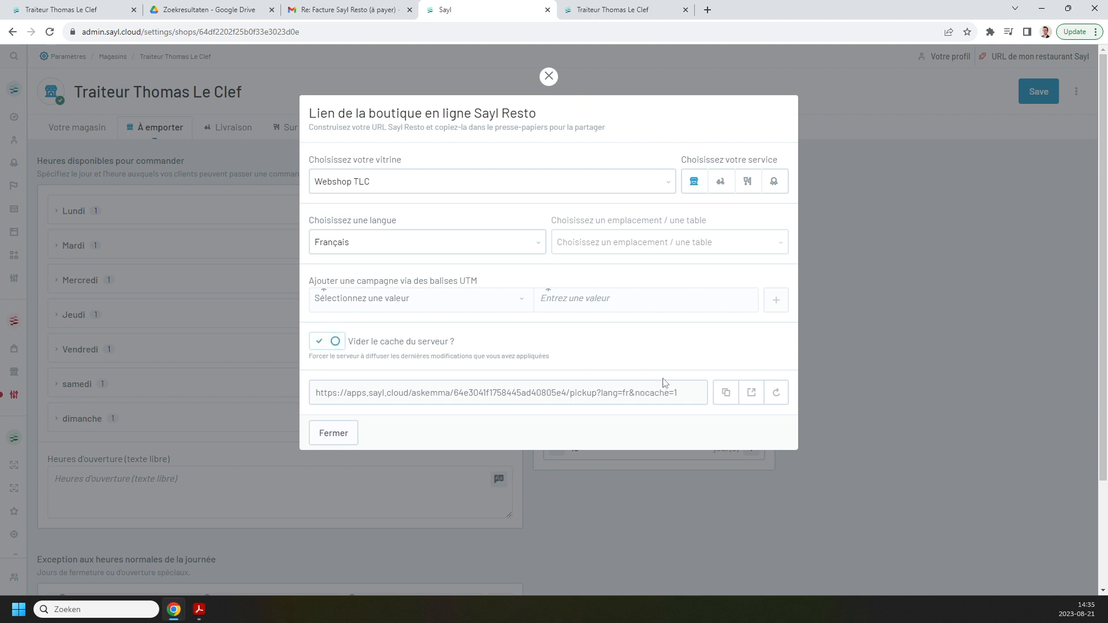
pyautogui.click(751, 393)
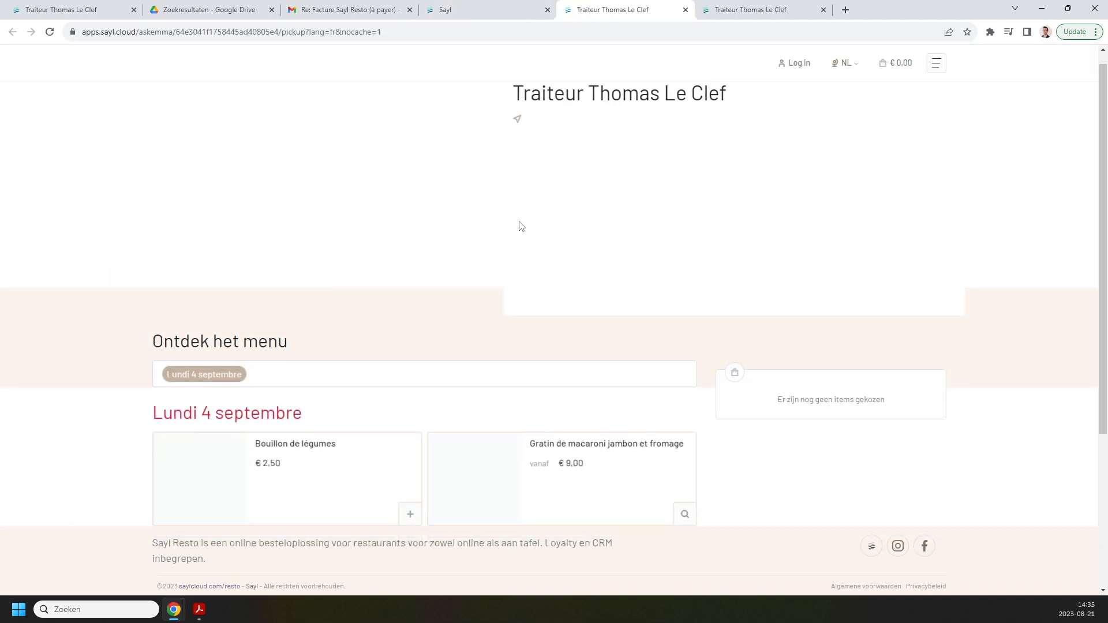
# Add two Bouillon de légumes to the shop cart and view the age variants of the Gratin de macaroni jambon et fromage
pyautogui.scroll(-2, 415, 309)
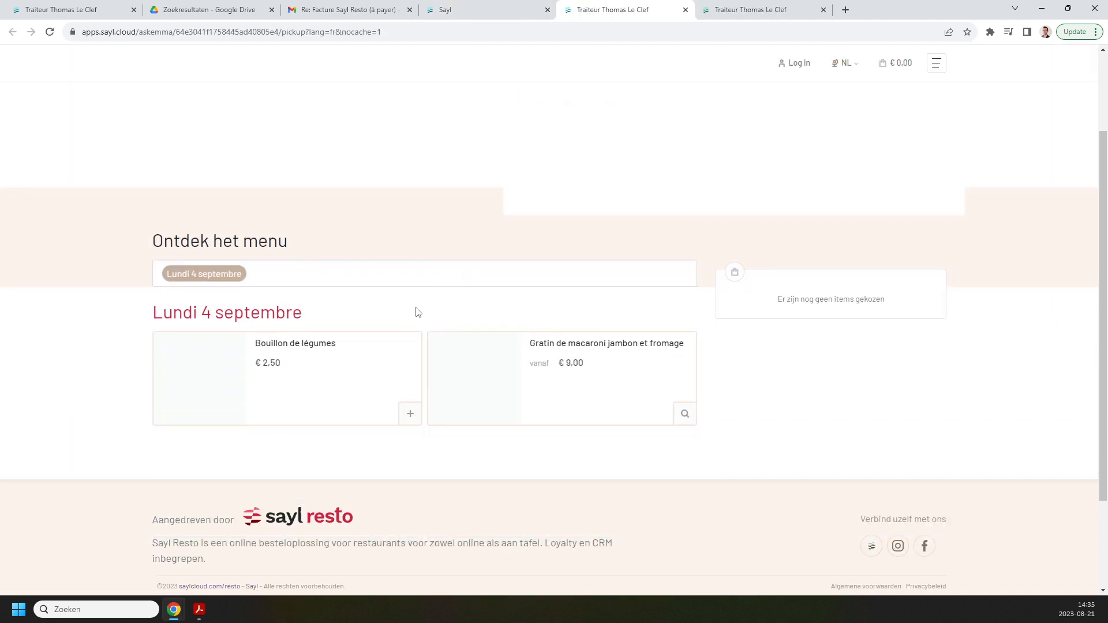
pyautogui.click(411, 419)
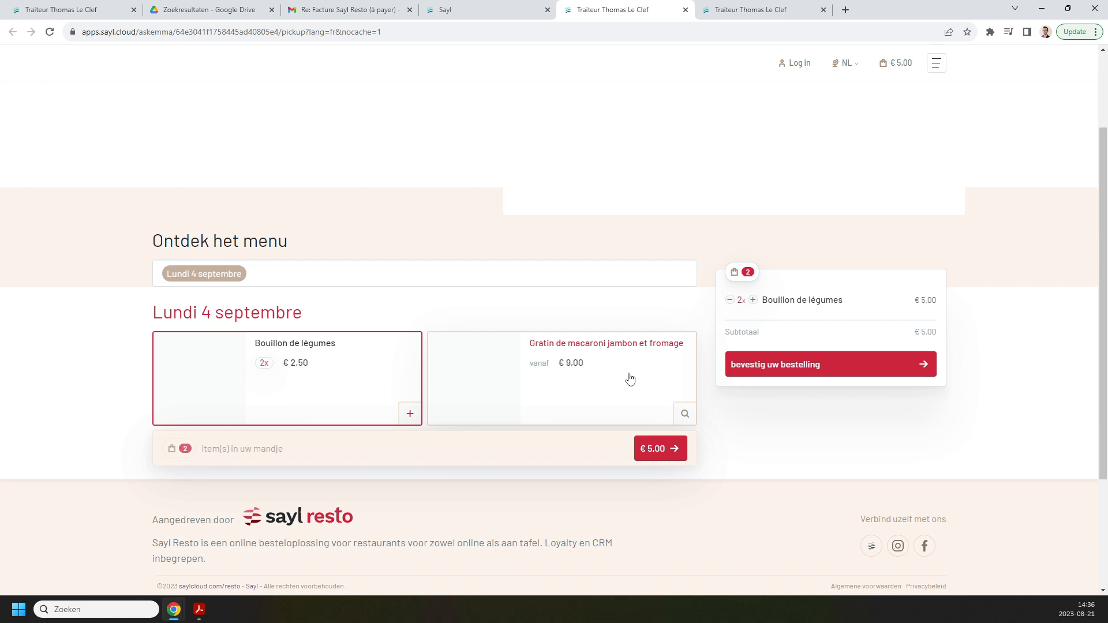
pyautogui.click(608, 378)
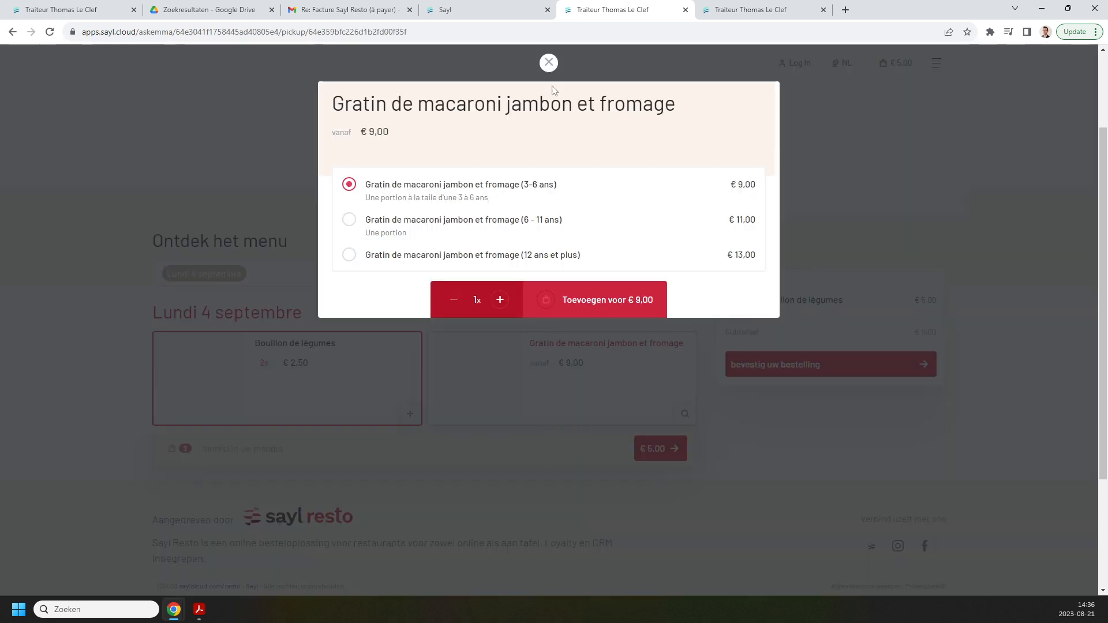
pyautogui.click(548, 63)
# Switch the online shop's language to French and check the translated menu page
pyautogui.click(841, 65)
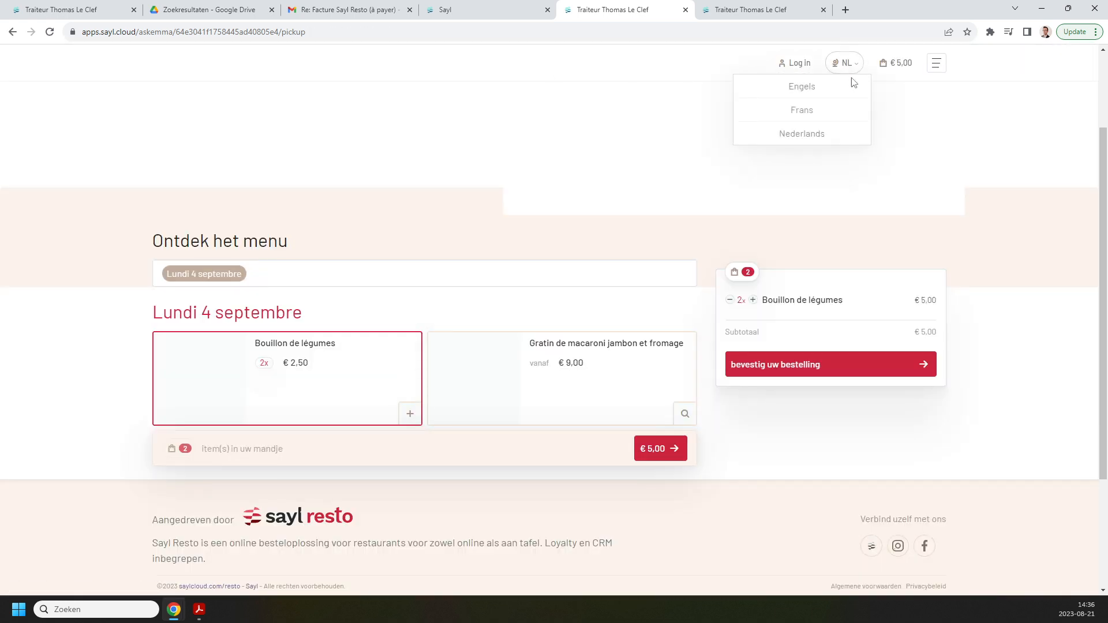
pyautogui.click(803, 111)
pyautogui.scroll(-3, 751, 184)
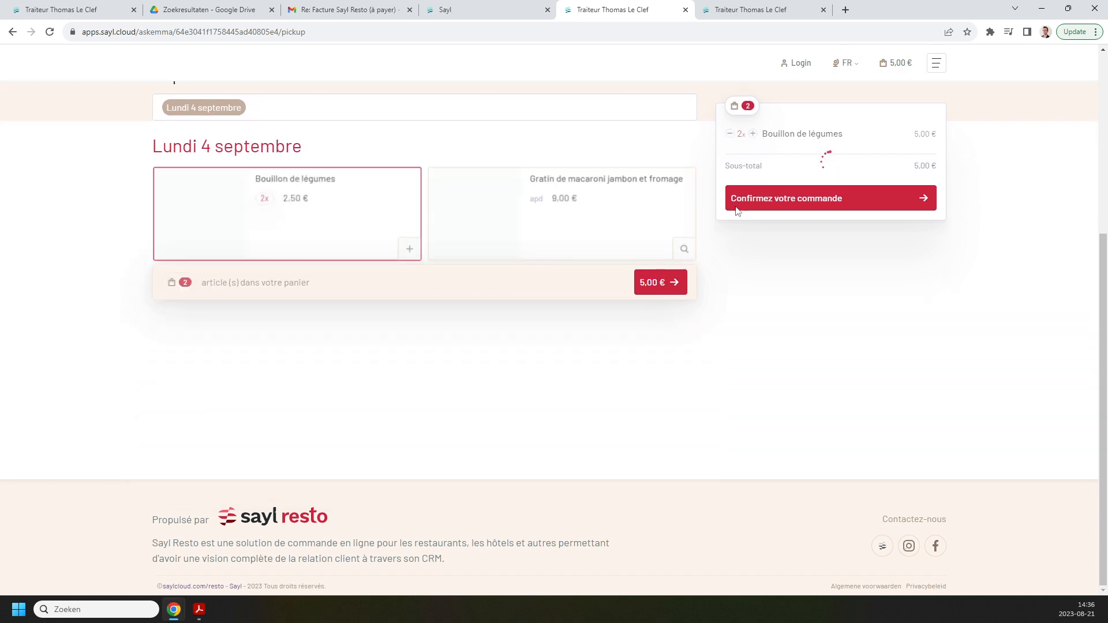
pyautogui.scroll(5, 664, 200)
pyautogui.scroll(-2, 672, 228)
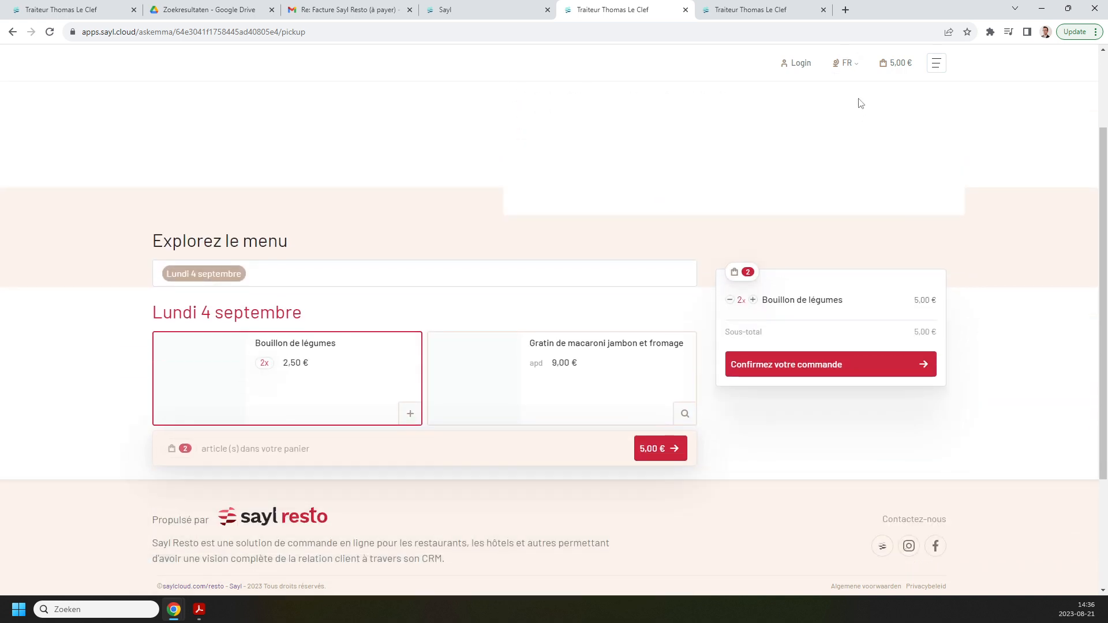
# Add one Gratin de macaroni jambon et fromage for 6 - 11 ans and one for 3-6 ans to the cart
pyautogui.click(609, 375)
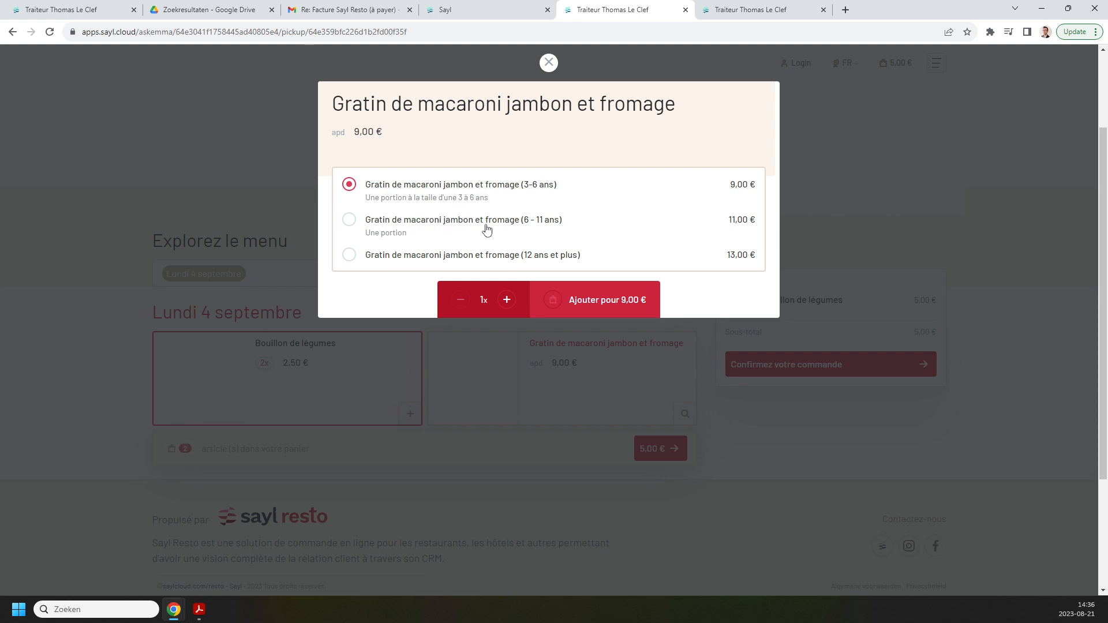
pyautogui.click(350, 221)
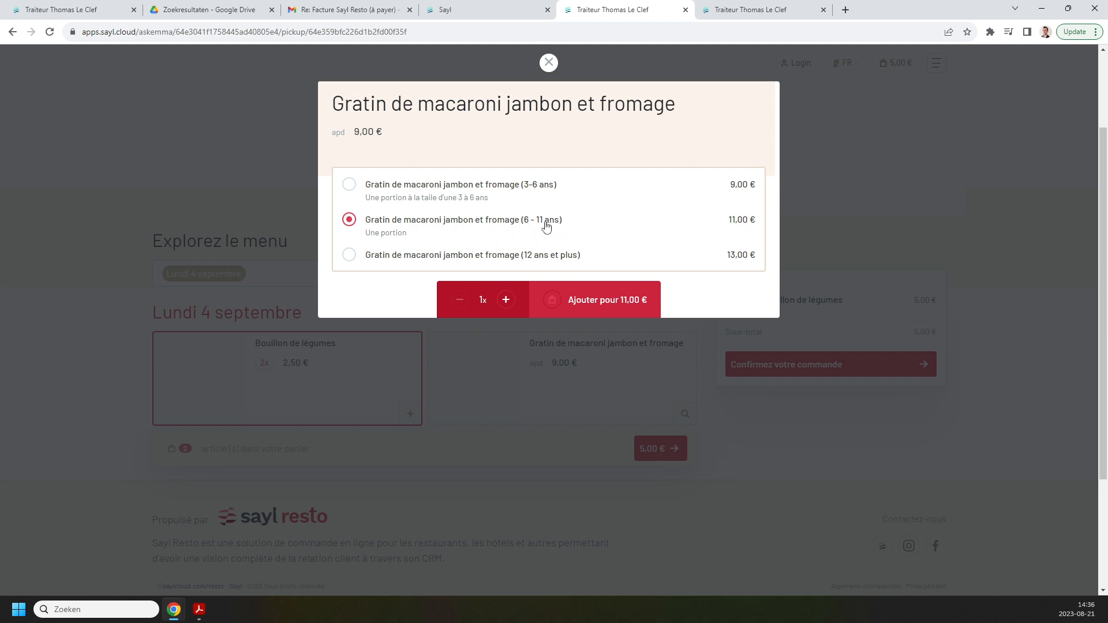
pyautogui.click(505, 300)
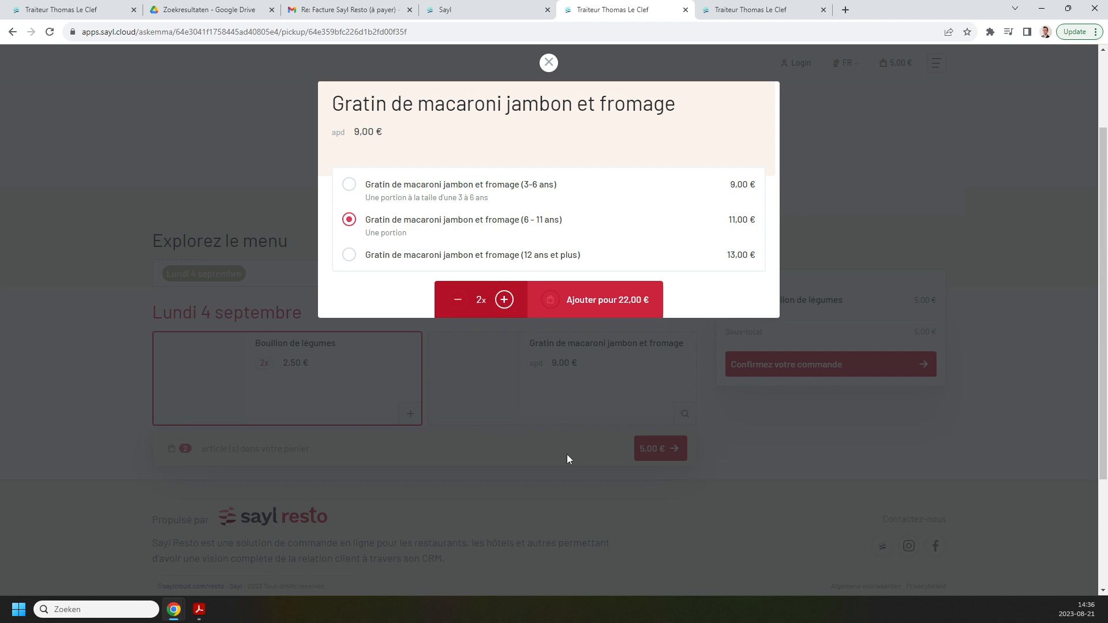
pyautogui.click(624, 312)
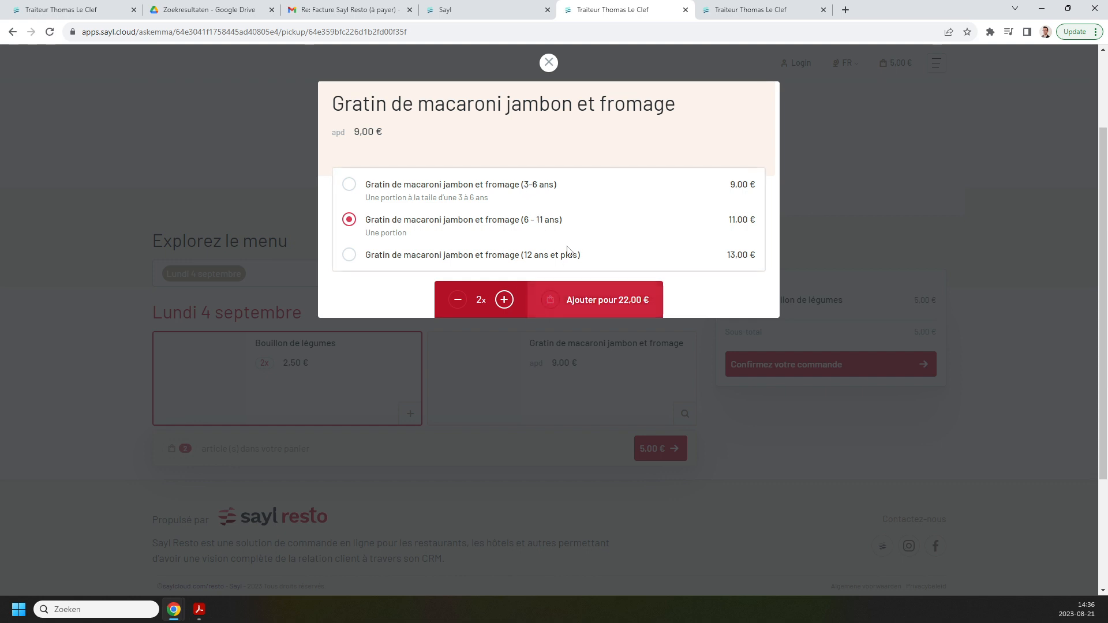
pyautogui.click(458, 300)
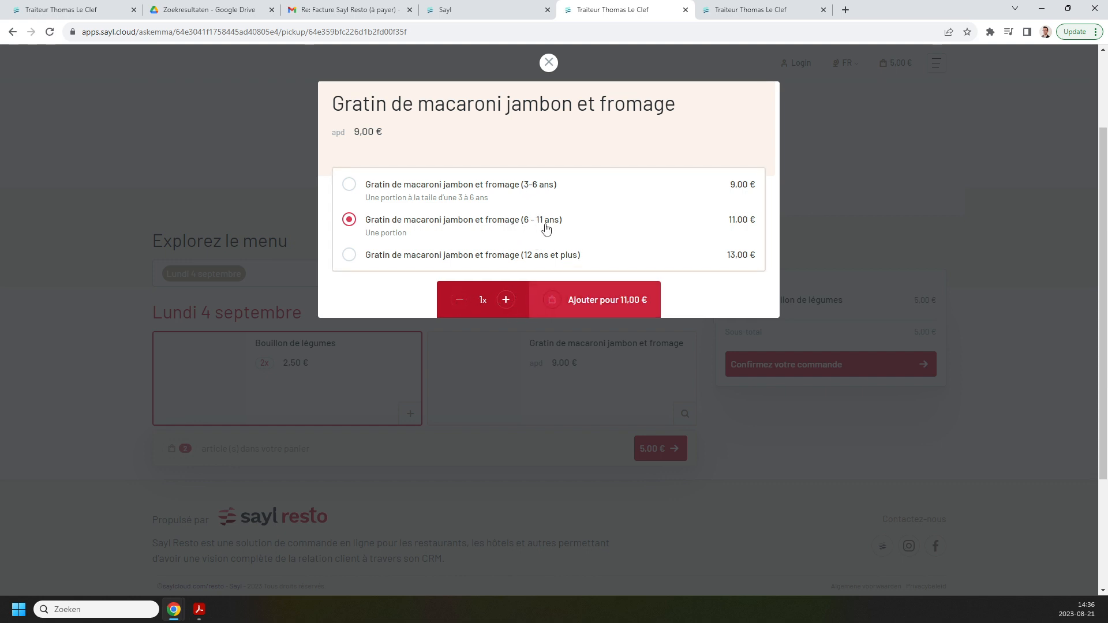
pyautogui.click(606, 306)
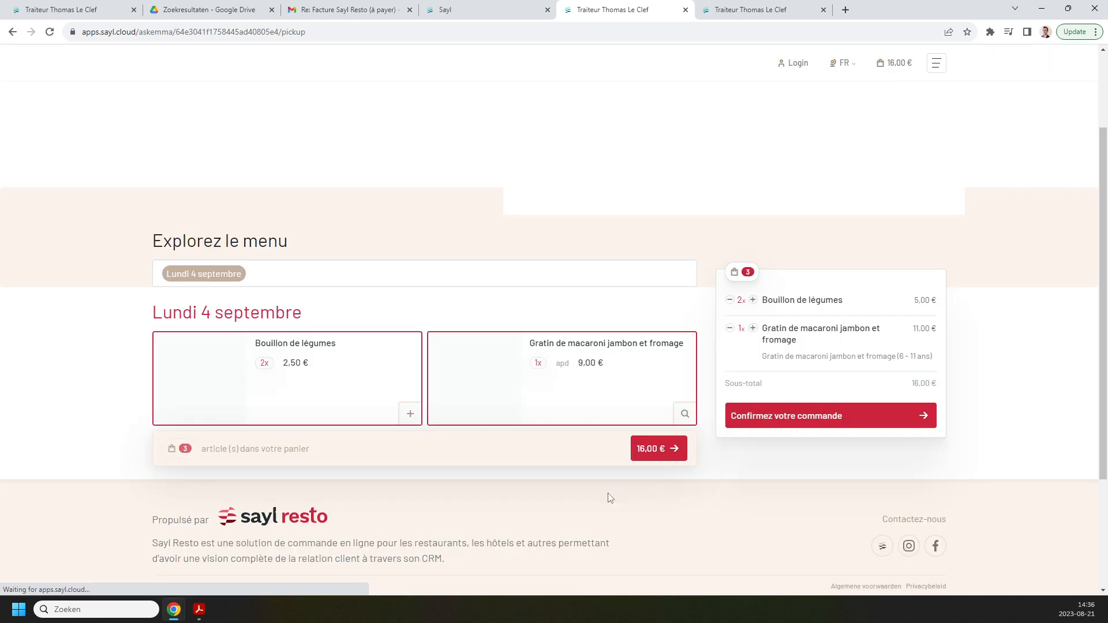
pyautogui.click(603, 395)
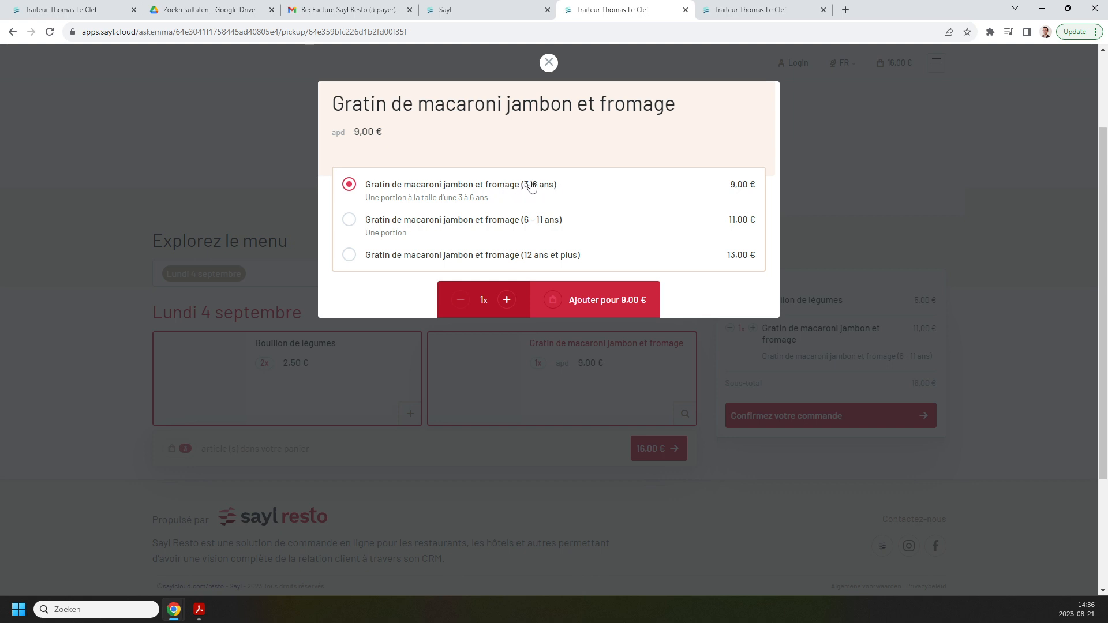
pyautogui.click(584, 299)
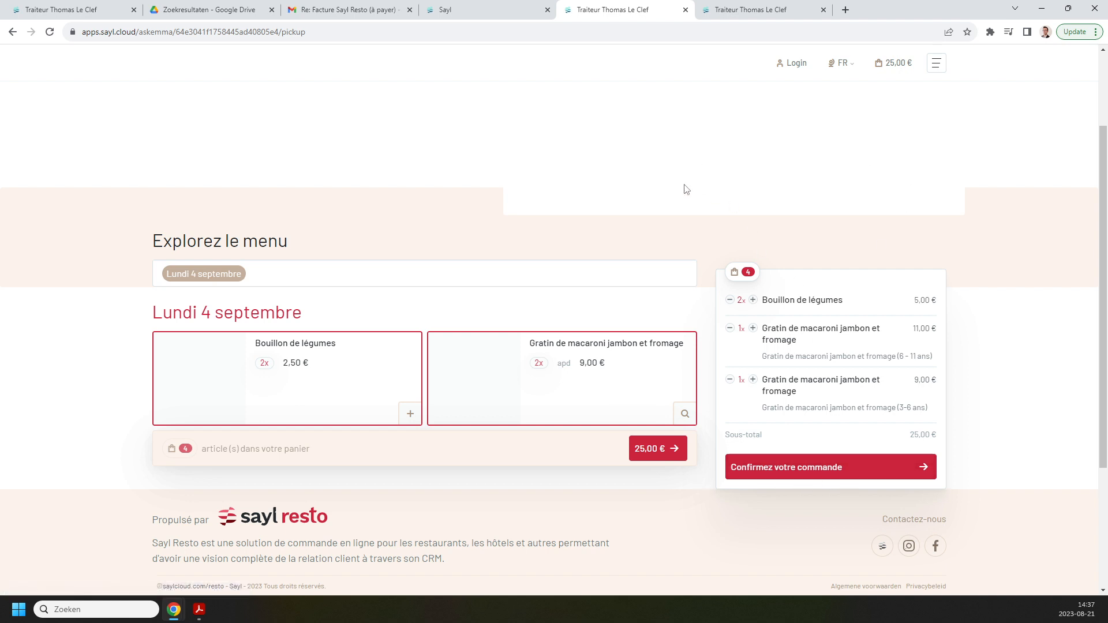
# Switch to Gmail to consult the Menu semaine 36 SAYL.xlsx spreadsheet
pyautogui.click(385, 6)
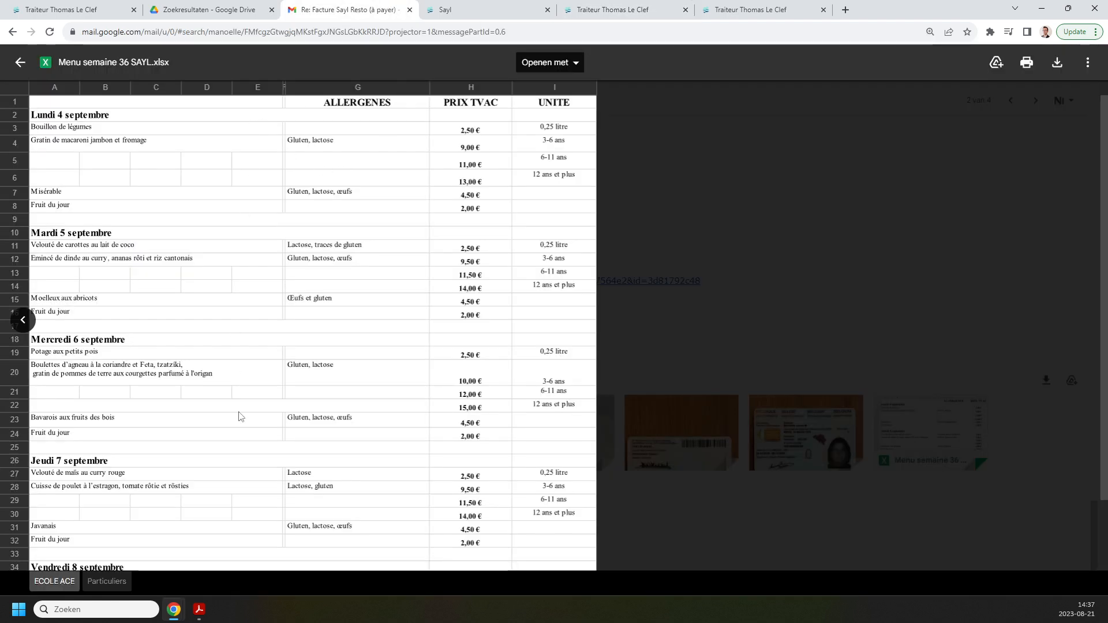